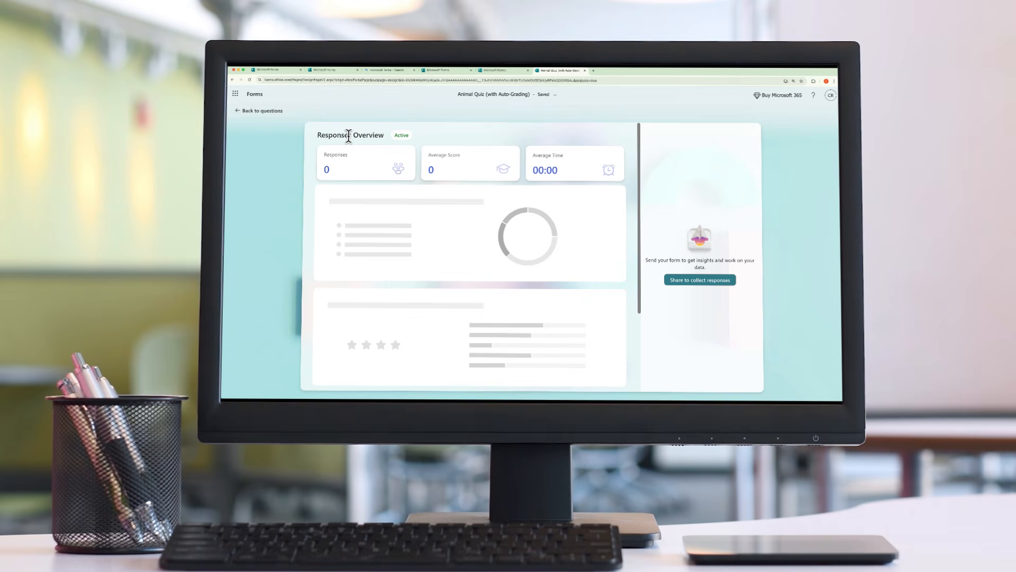
pyautogui.click(255, 95)
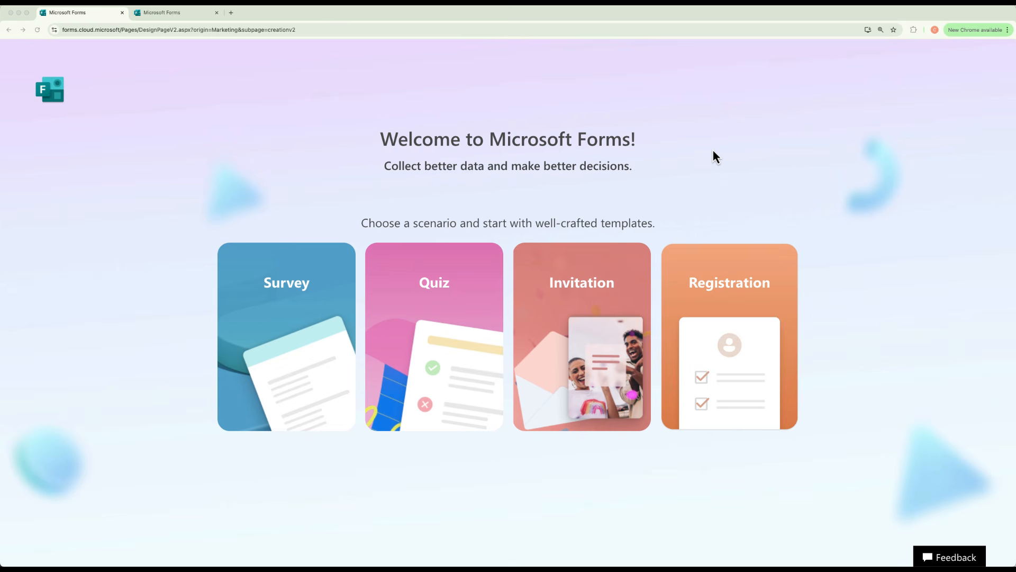
# Open forms.microsoft.com in a new browser tab and dismiss the What's new in Forms announcement
pyautogui.click(230, 13)
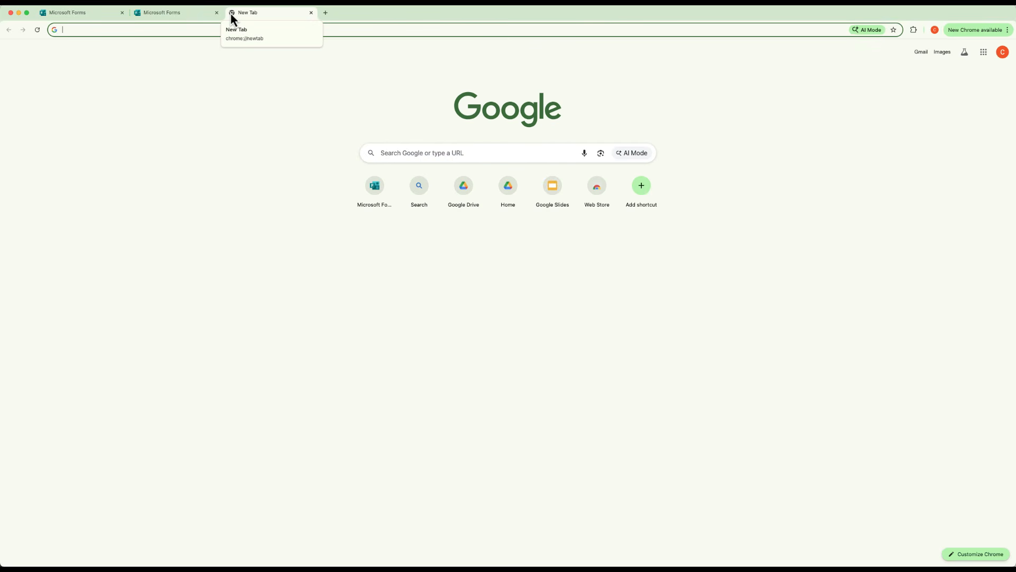
pyautogui.write('forms.')
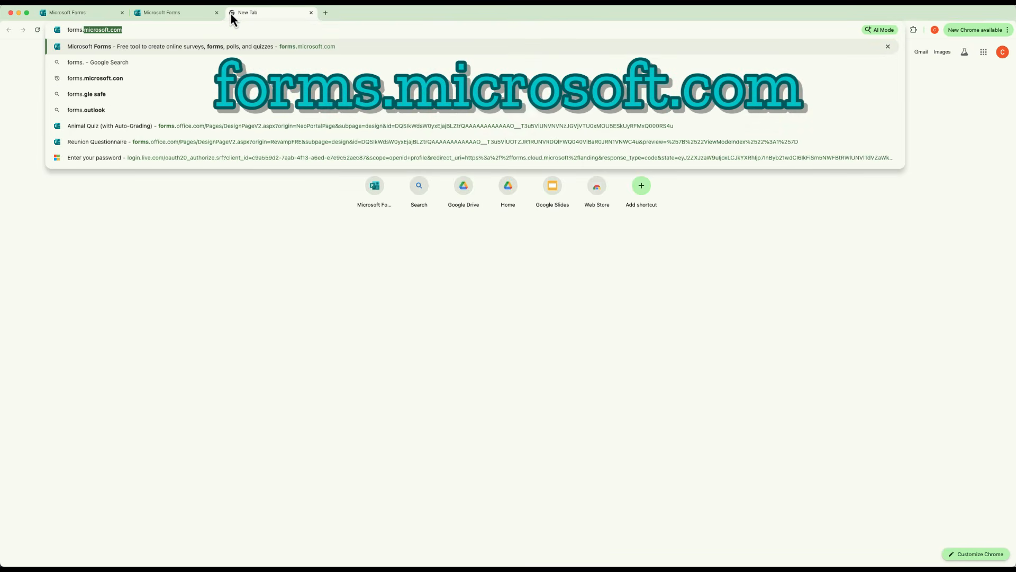
pyautogui.press('Return')
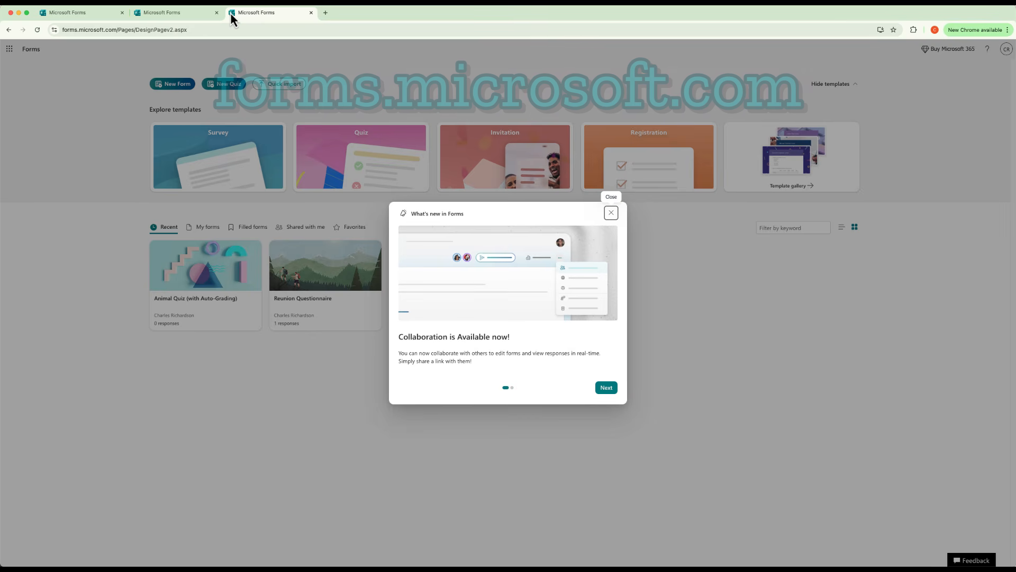
pyautogui.click(613, 213)
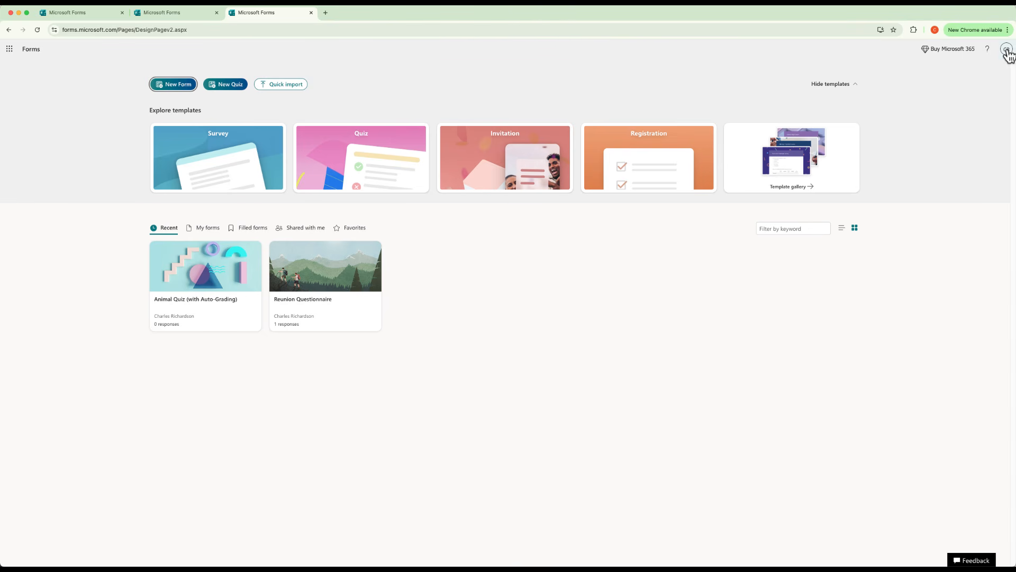
# Enlarge the Forms home page to 150% browser zoom
pyautogui.press('super+equal')
pyautogui.press('super+equal')
pyautogui.press('super+equal')
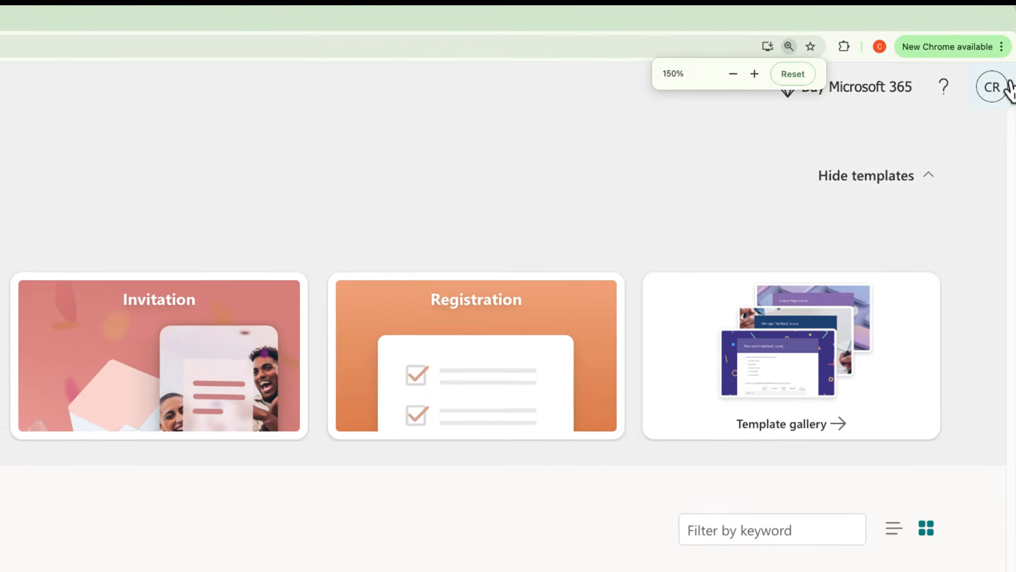
pyautogui.click(998, 89)
pyautogui.click(998, 89)
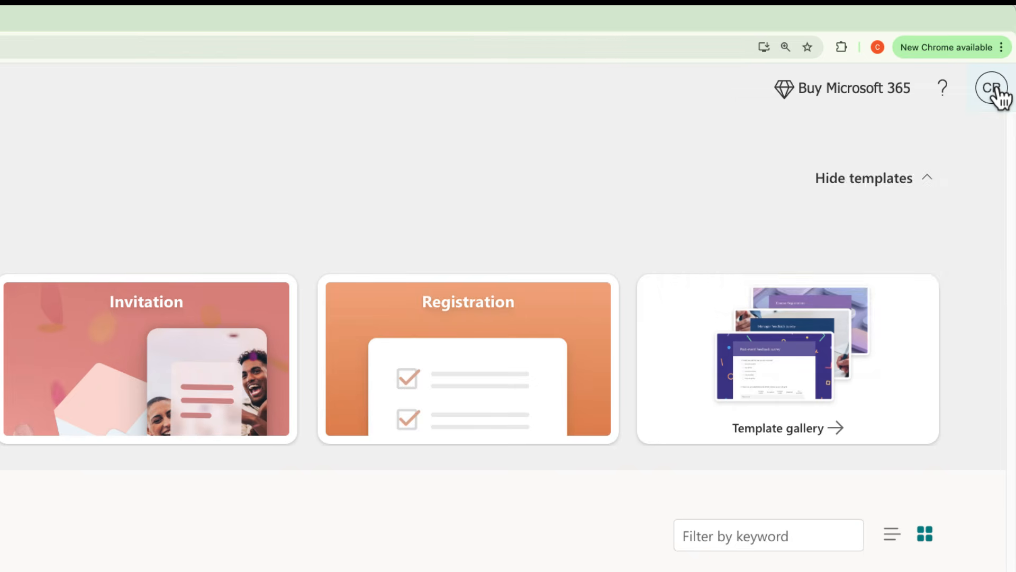
pyautogui.click(998, 90)
pyautogui.click(988, 96)
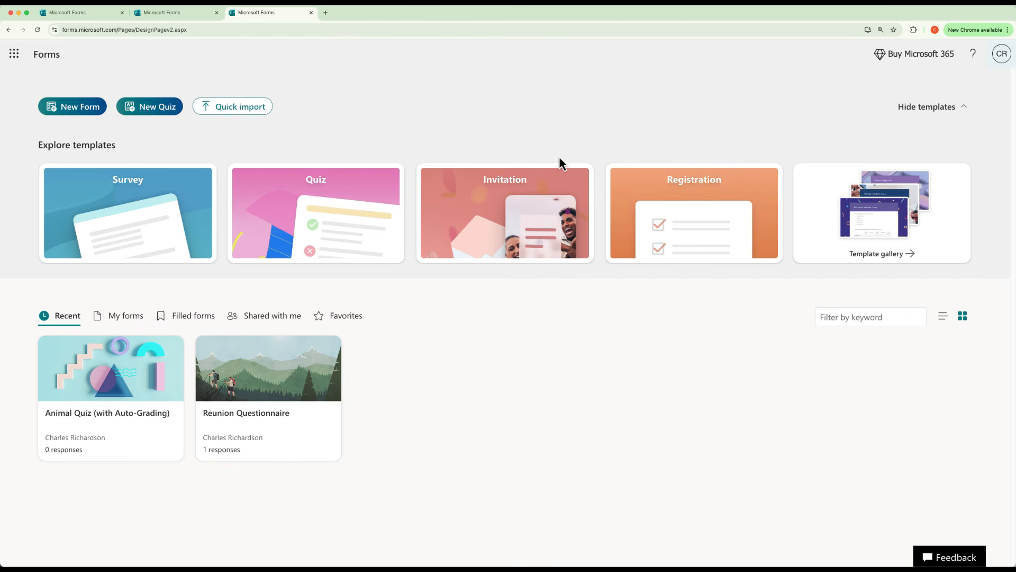
# Go to bing.com and reach the Microsoft Forms site by searching for Microsoft Forms
pyautogui.click(265, 29)
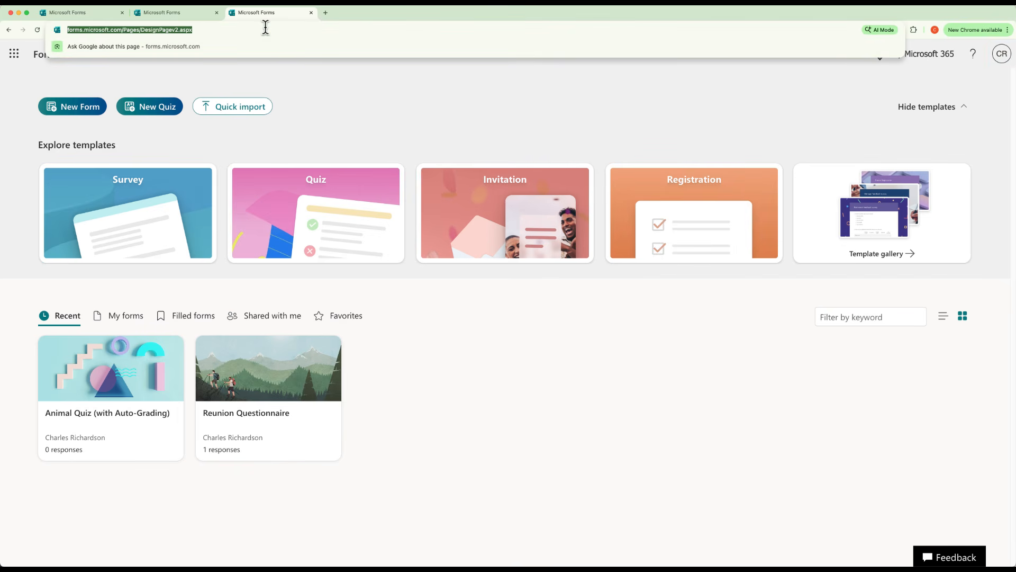
pyautogui.write('bing')
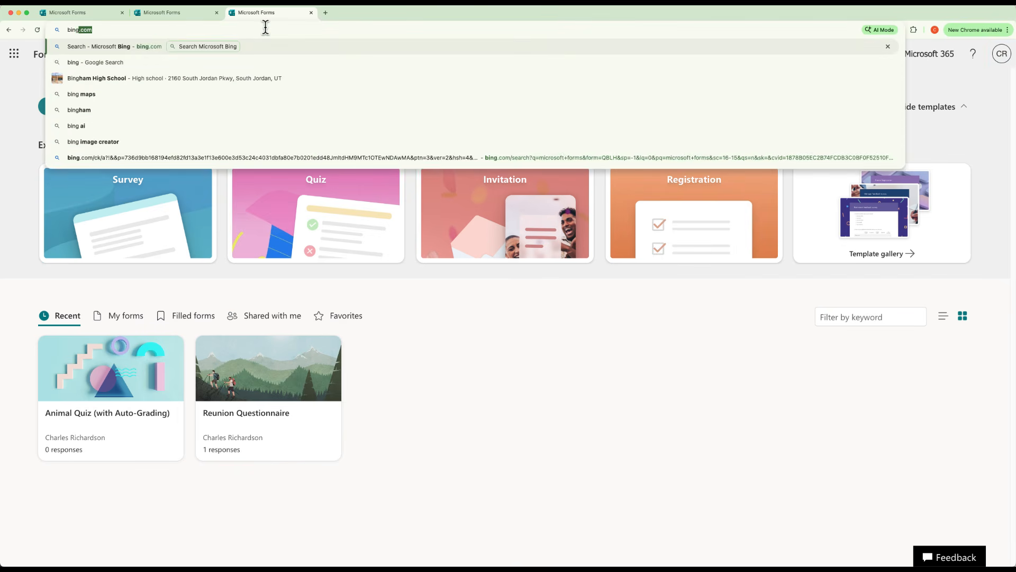
pyautogui.press('Return')
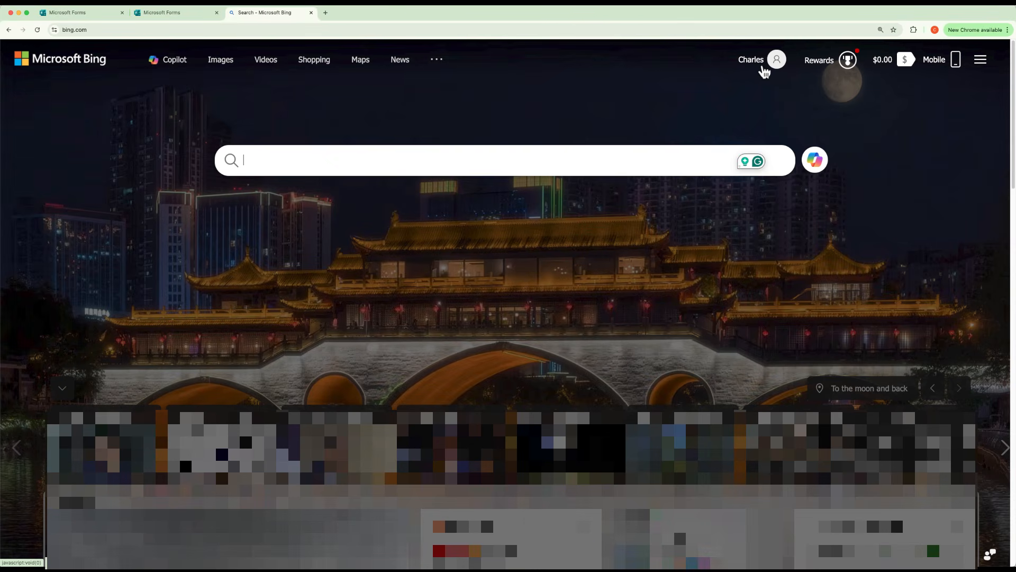
pyautogui.click(333, 161)
pyautogui.click(333, 160)
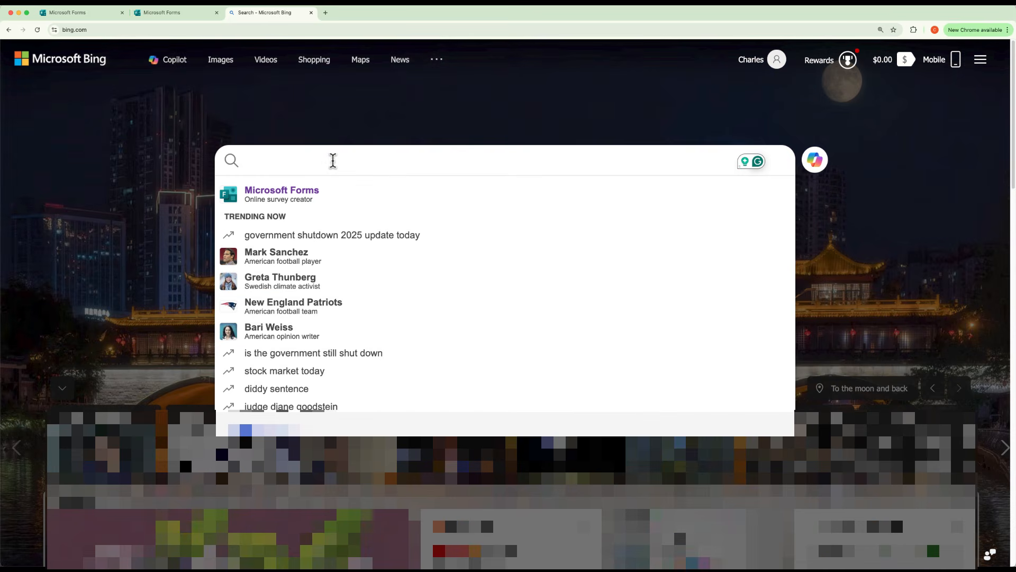
pyautogui.write('micro')
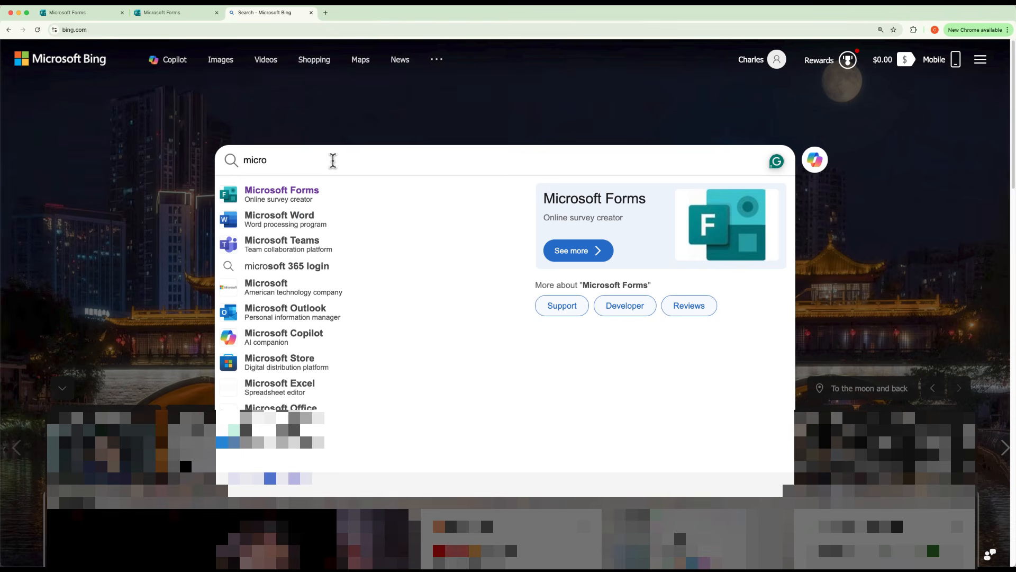
pyautogui.click(300, 198)
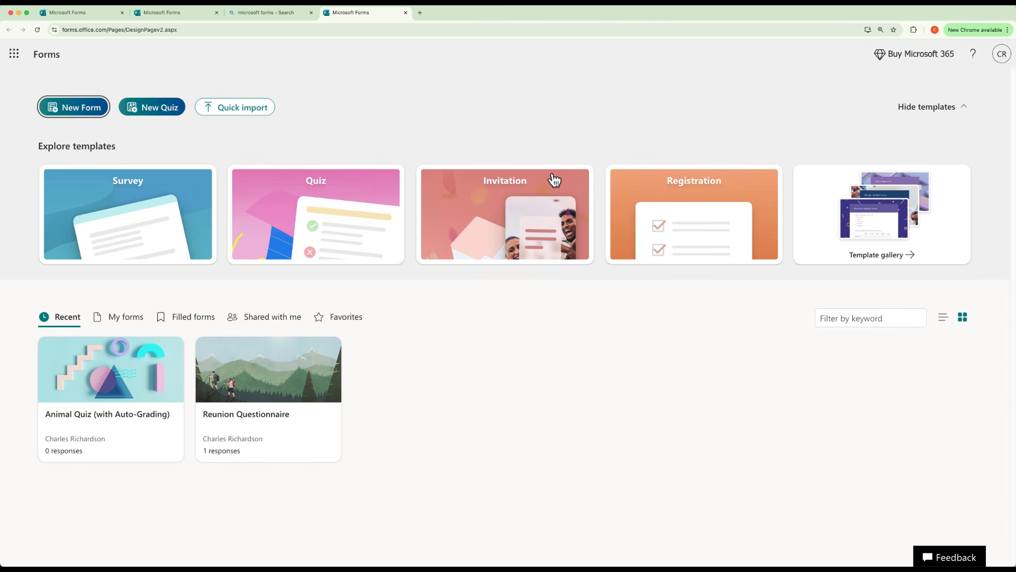
# Create a blank form titled "Reunion Questionnaire" with the description "This survey will help us plan the reunion, including what days work best."
pyautogui.click(164, 197)
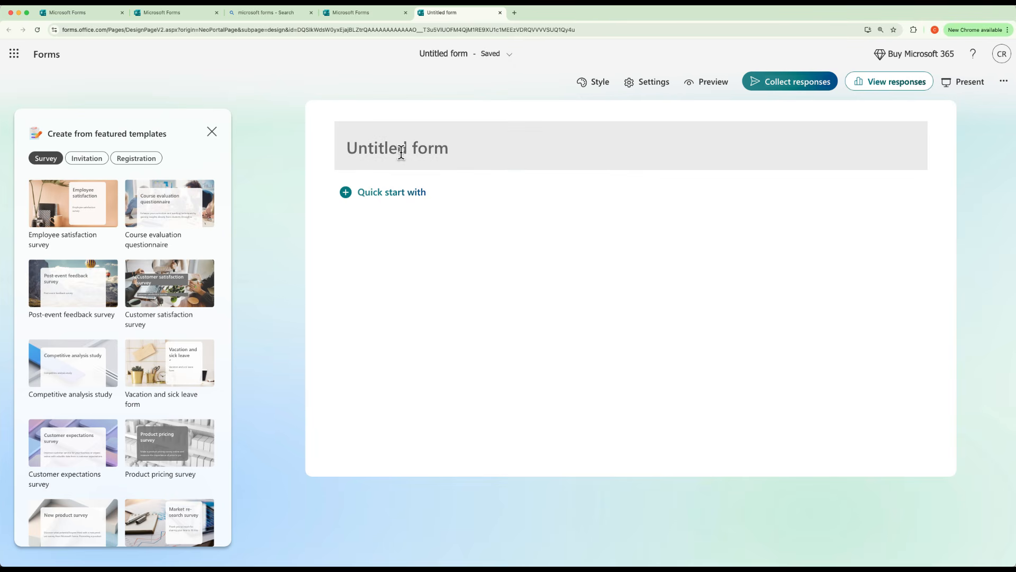
pyautogui.click(401, 153)
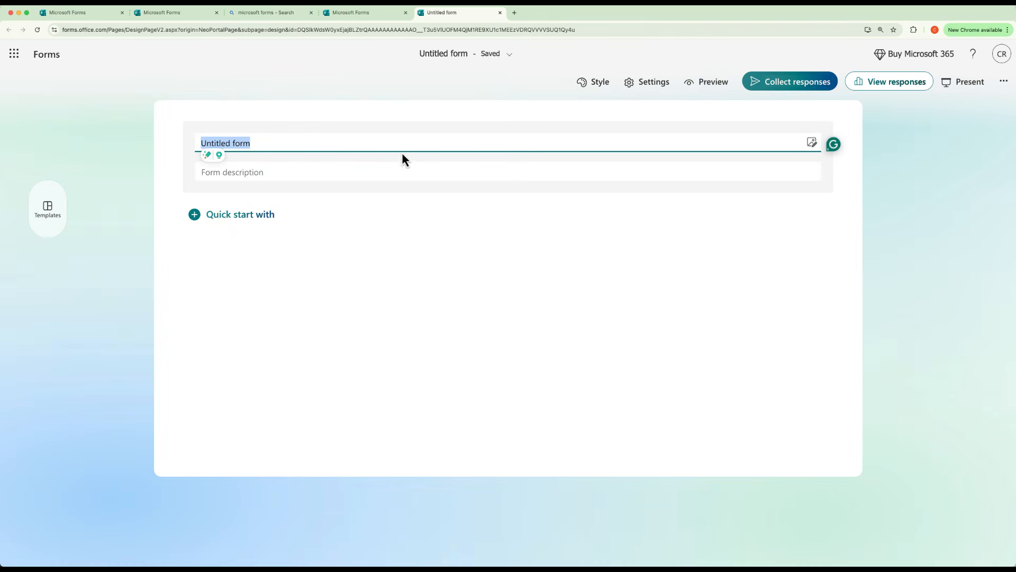
pyautogui.write('Reunion Questionn')
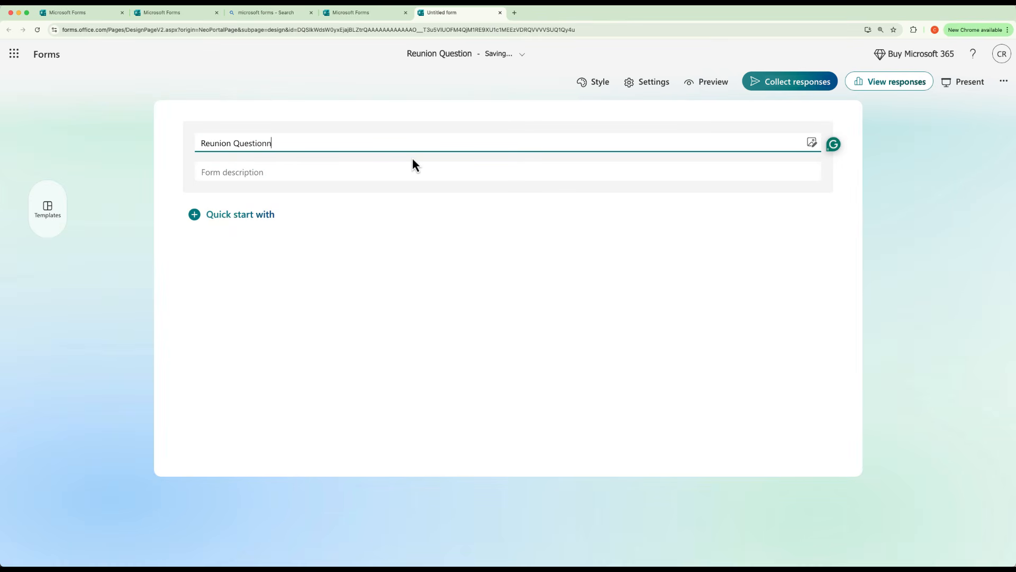
pyautogui.write('aire')
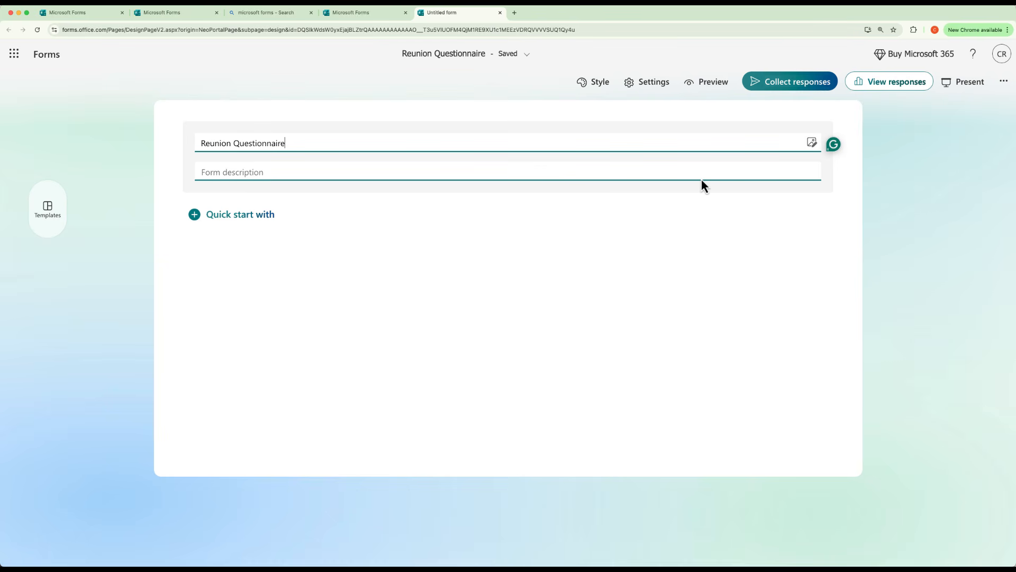
pyautogui.click(236, 178)
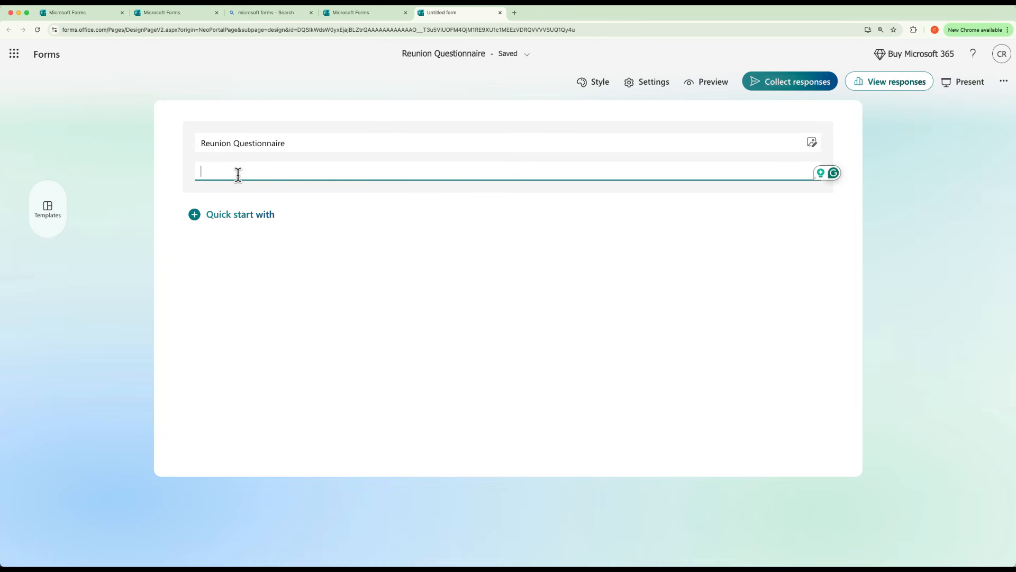
pyautogui.write('This survey will help us plan the reunion, including what days work best.')
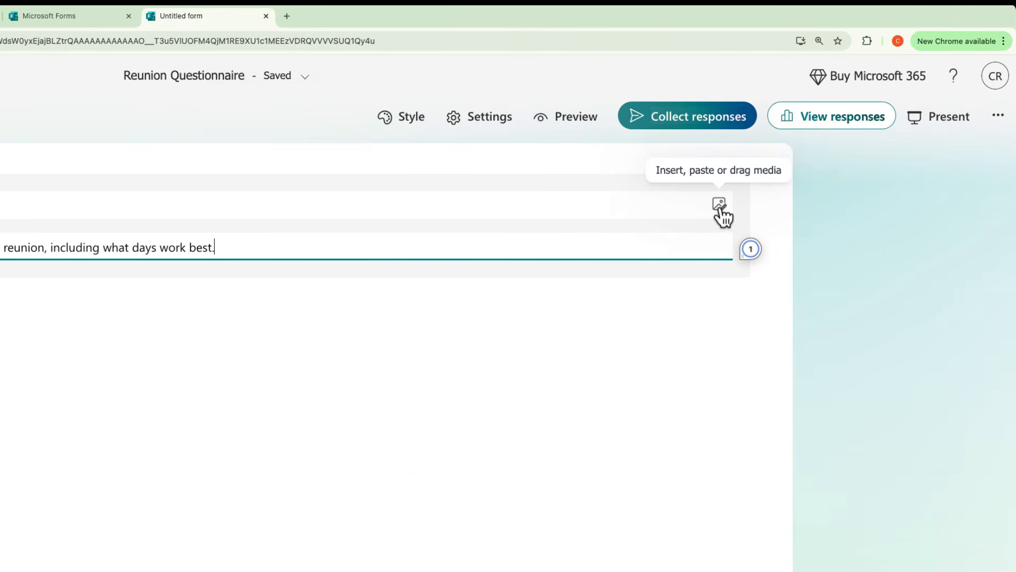
# Search Bing images for "family reunion" and add the overhead group photo on the lawn to the form's header
pyautogui.click(720, 207)
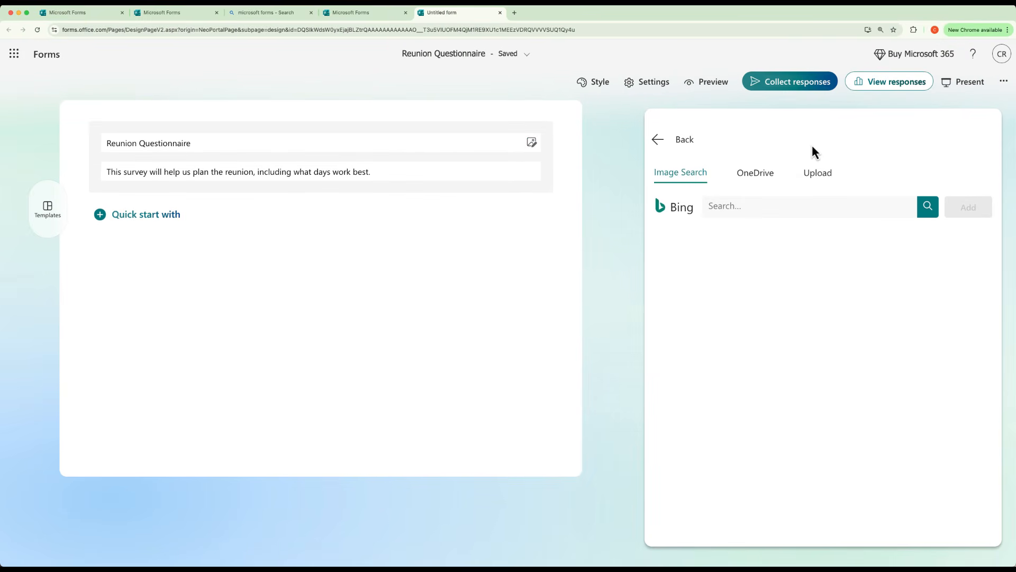
pyautogui.click(735, 212)
pyautogui.write('family reunion')
pyautogui.press('Return')
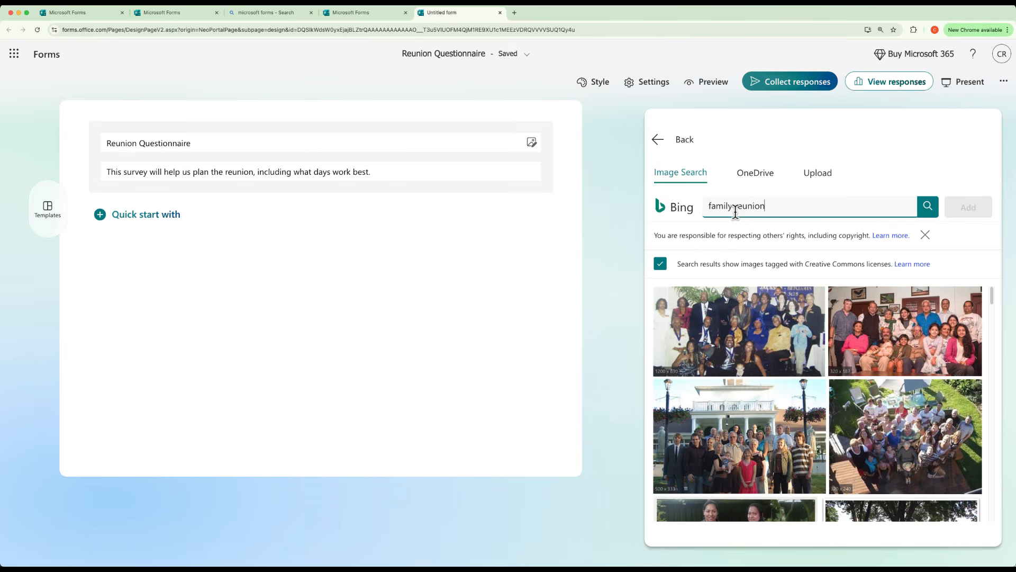
pyautogui.click(901, 430)
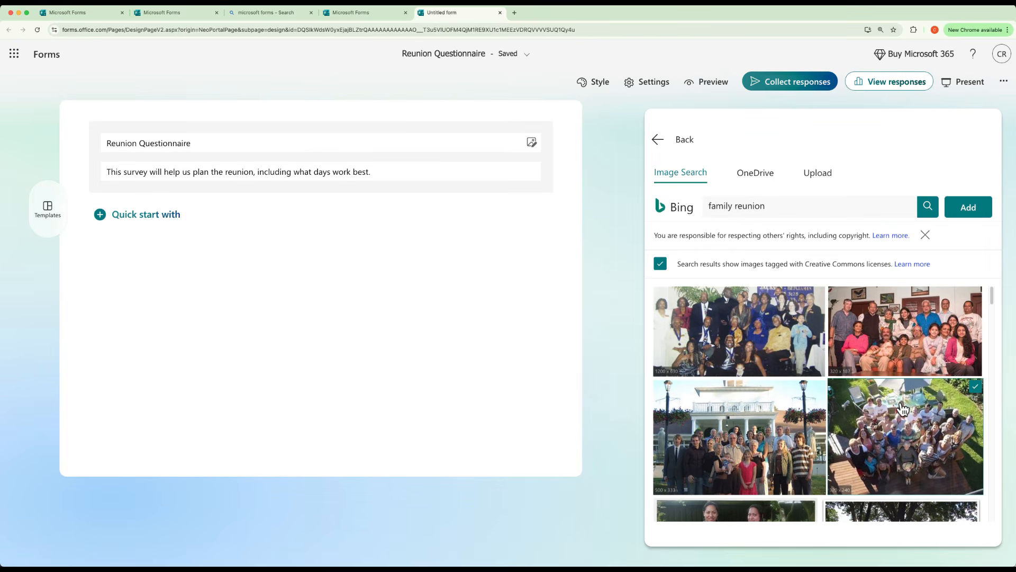
pyautogui.click(968, 207)
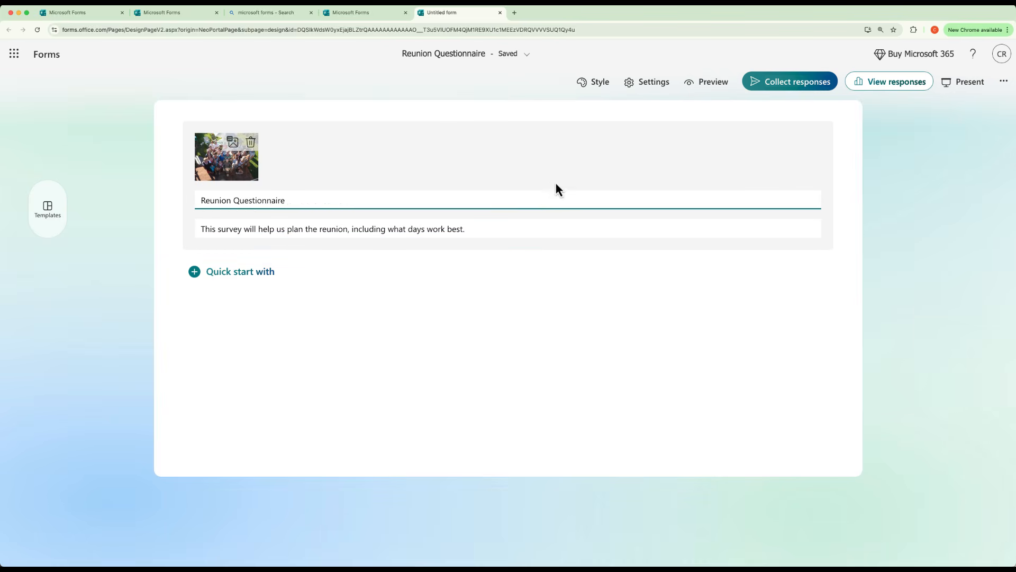
# Preview the form in computer view and return to editing
pyautogui.click(724, 84)
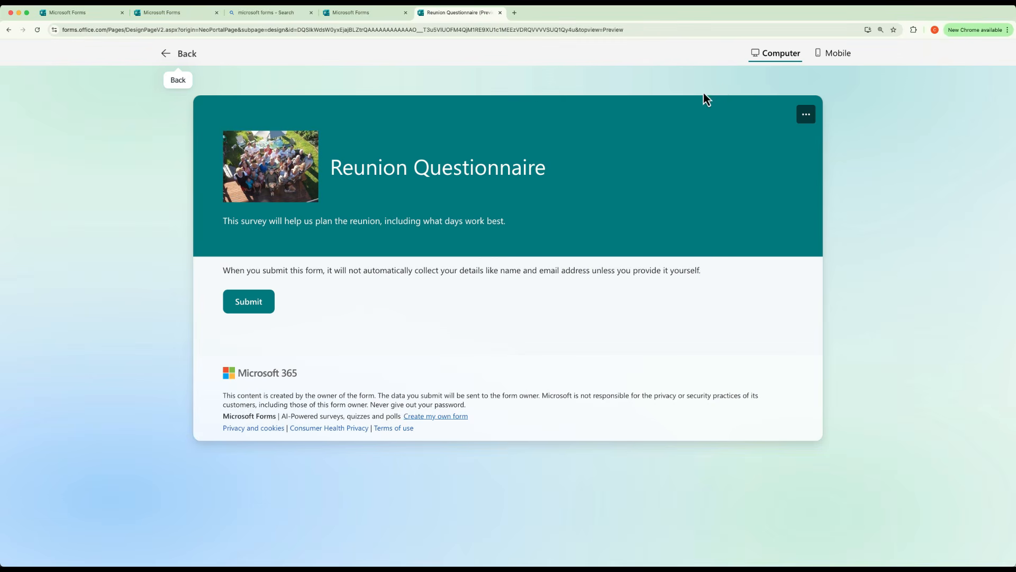
pyautogui.click(180, 55)
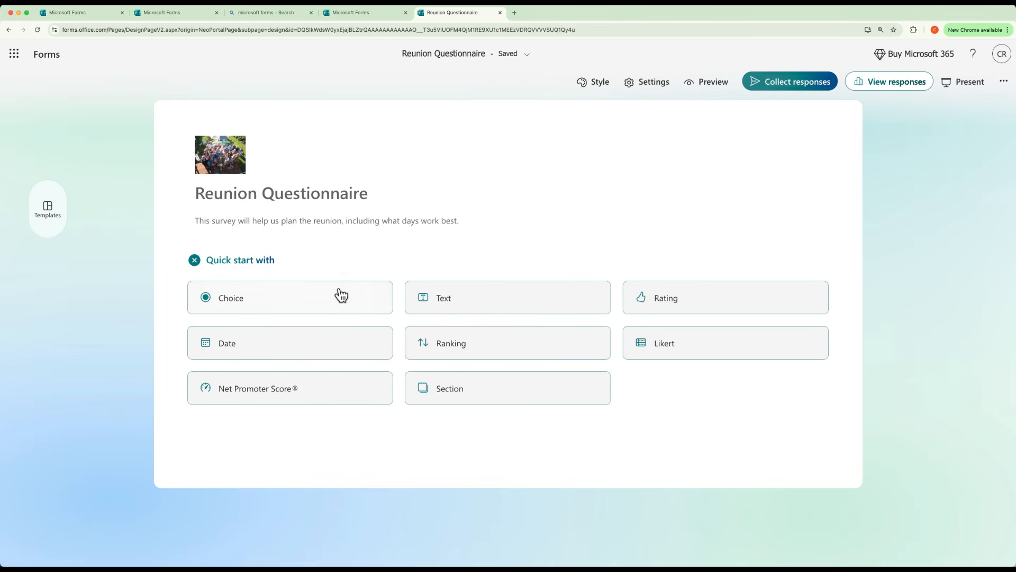
# Add a Text question that reads "What's your name?"
pyautogui.click(455, 303)
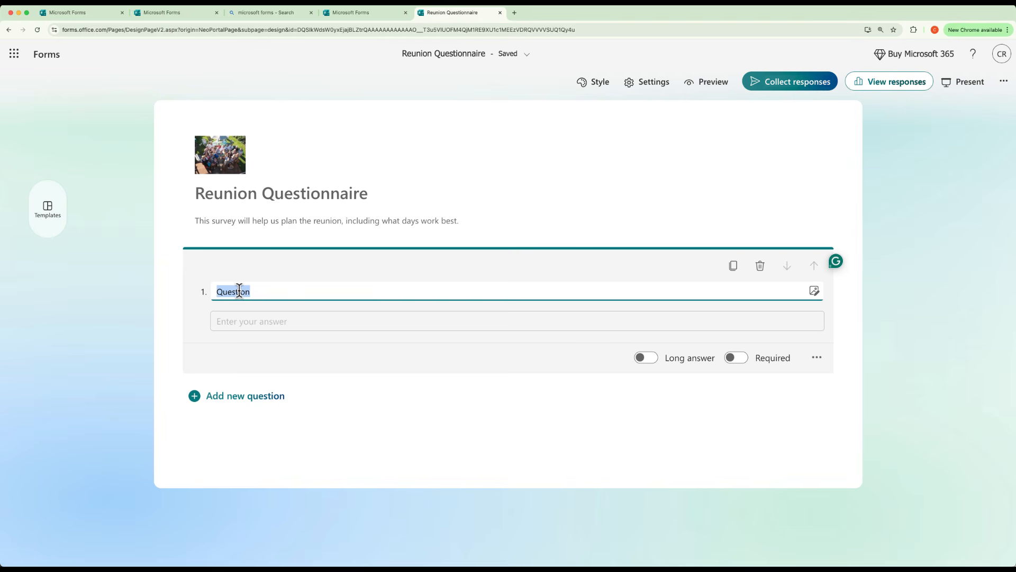
pyautogui.write("What's your name?")
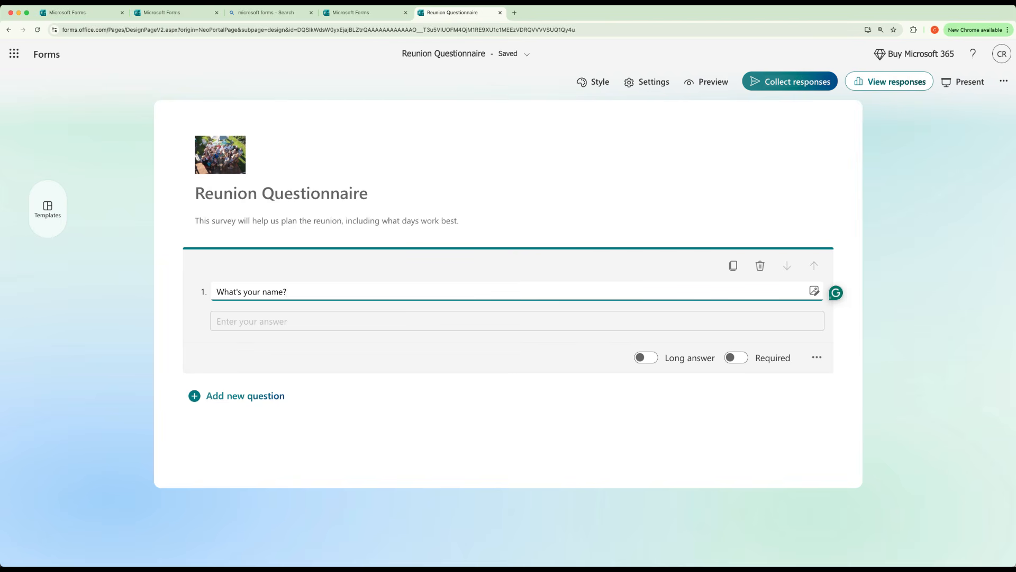
# Look at the media insertion options for the name question and try its Long answer setting on and off
pyautogui.click(814, 291)
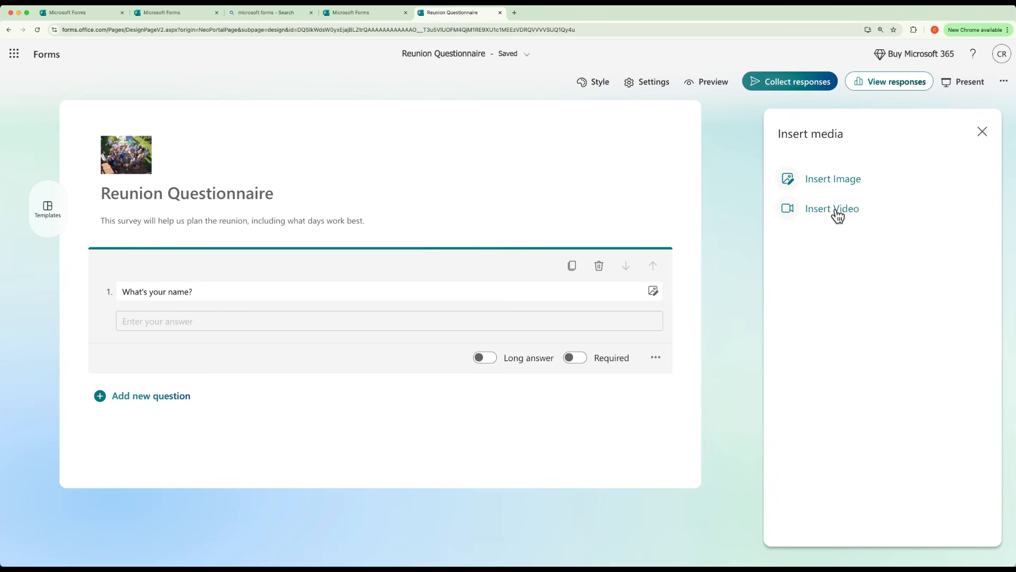
pyautogui.click(983, 132)
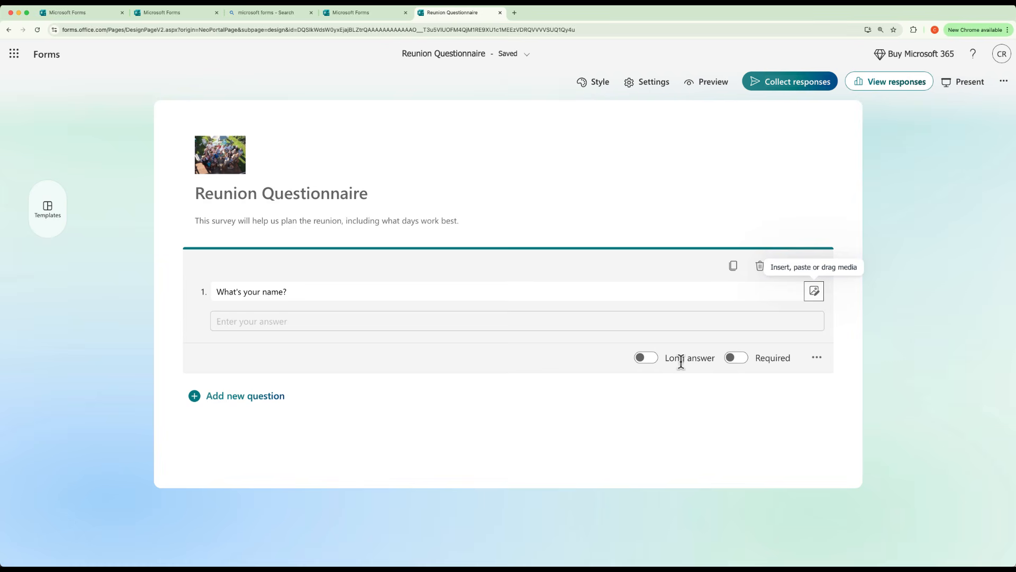
pyautogui.click(643, 360)
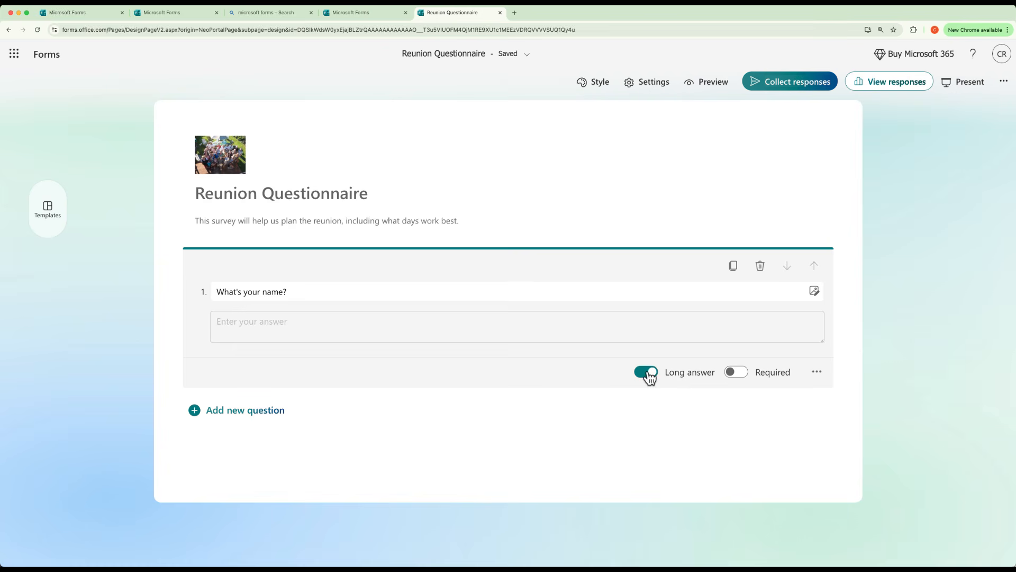
pyautogui.click(648, 372)
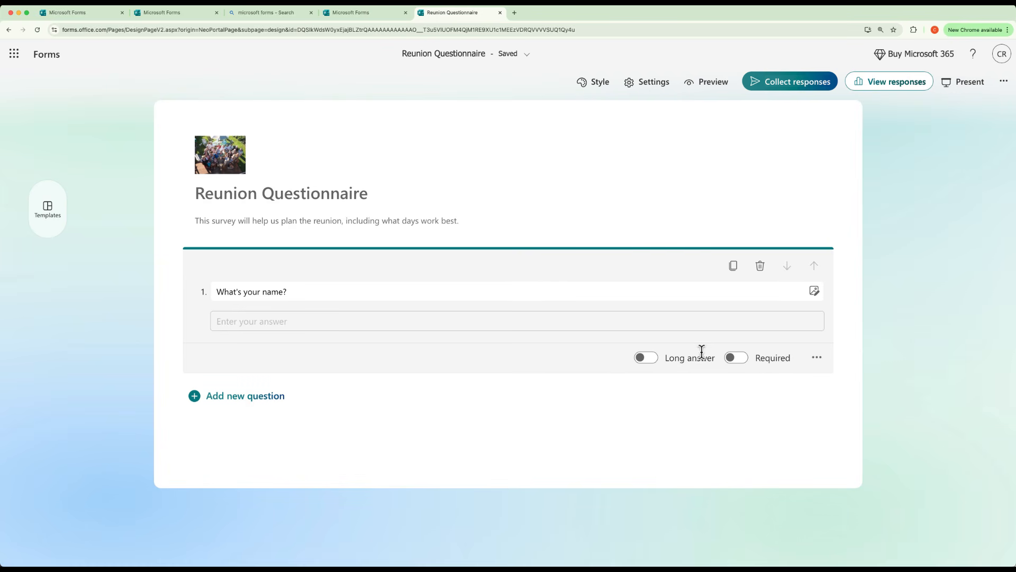
# Make the "What's your name?" question required
pyautogui.click(741, 362)
# Try adding a subtitle field to the name question and remove it again
pyautogui.click(817, 359)
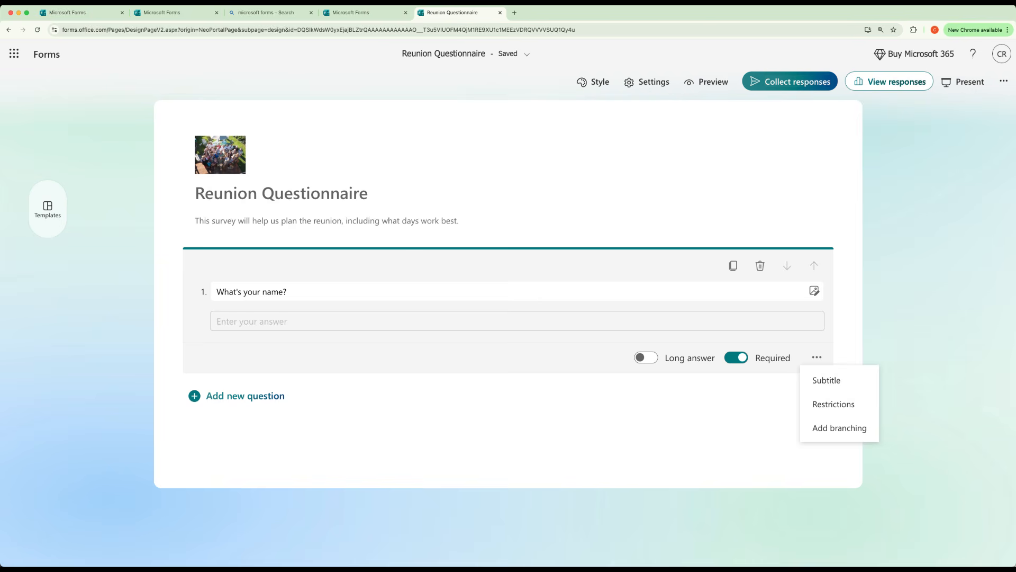
pyautogui.click(830, 383)
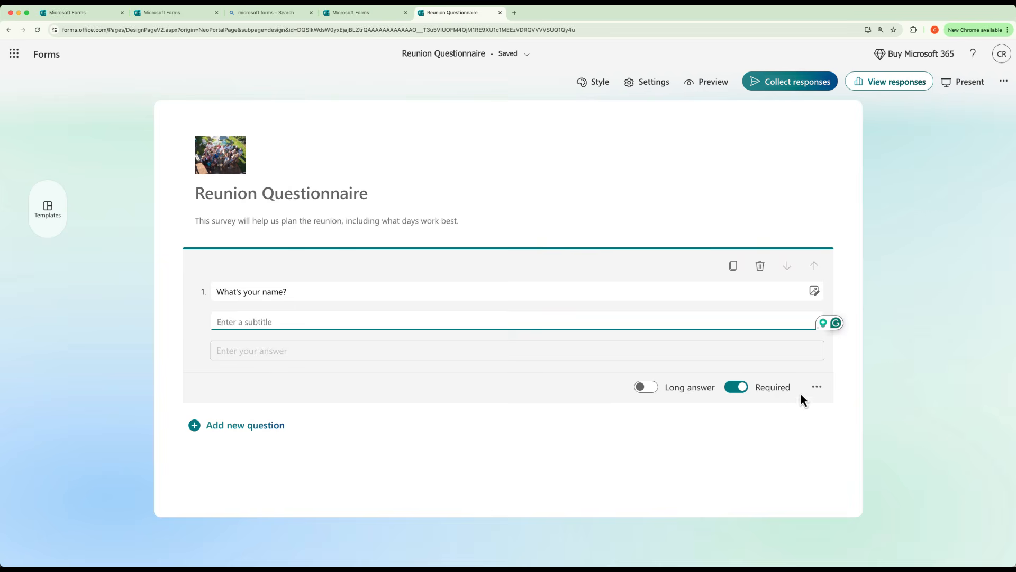
pyautogui.click(817, 387)
pyautogui.click(822, 408)
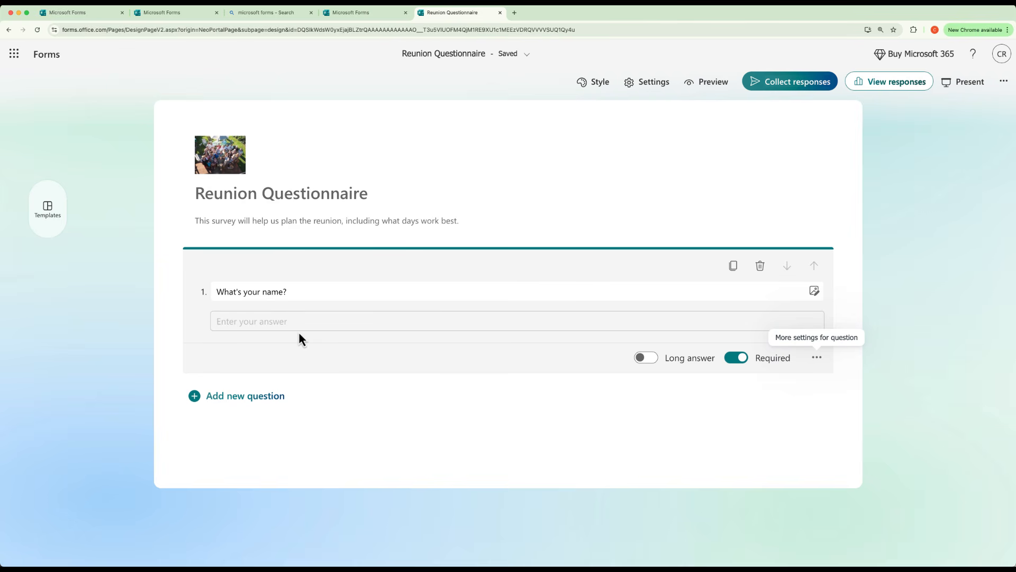
# Try a Text restriction on the name question requiring answers to contain a family surname, and clear the surname again
pyautogui.click(814, 360)
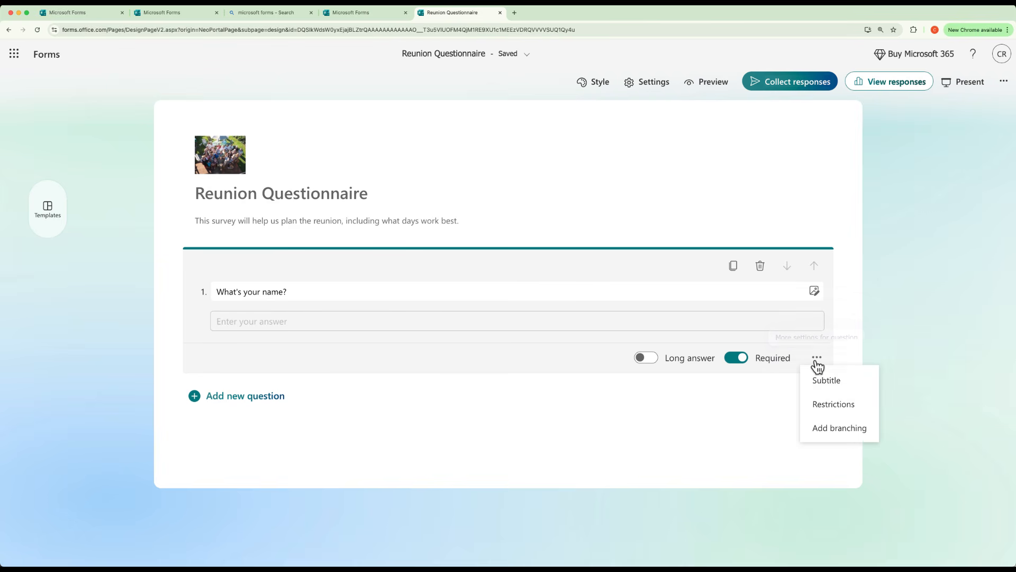
pyautogui.click(841, 407)
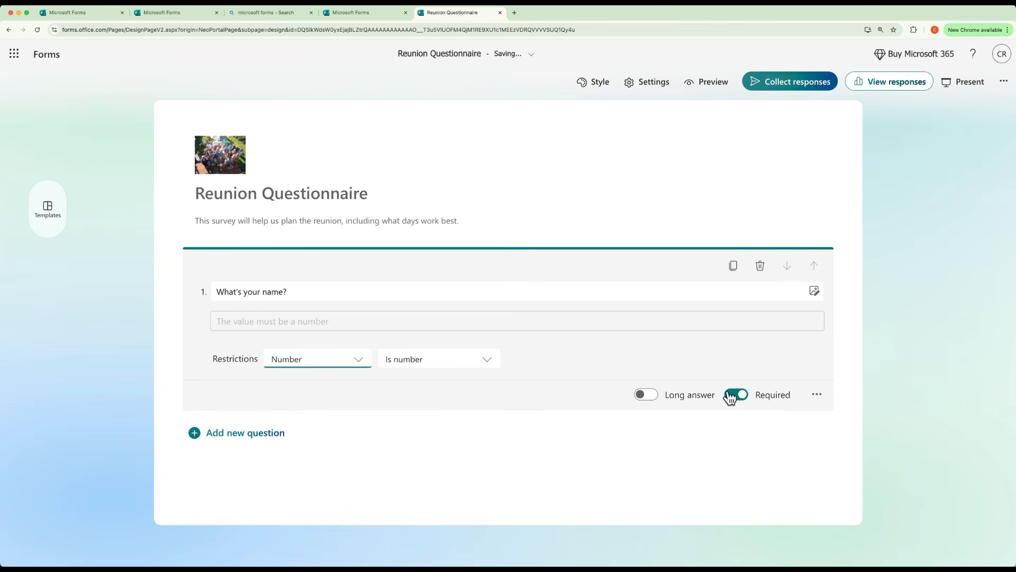
pyautogui.click(310, 363)
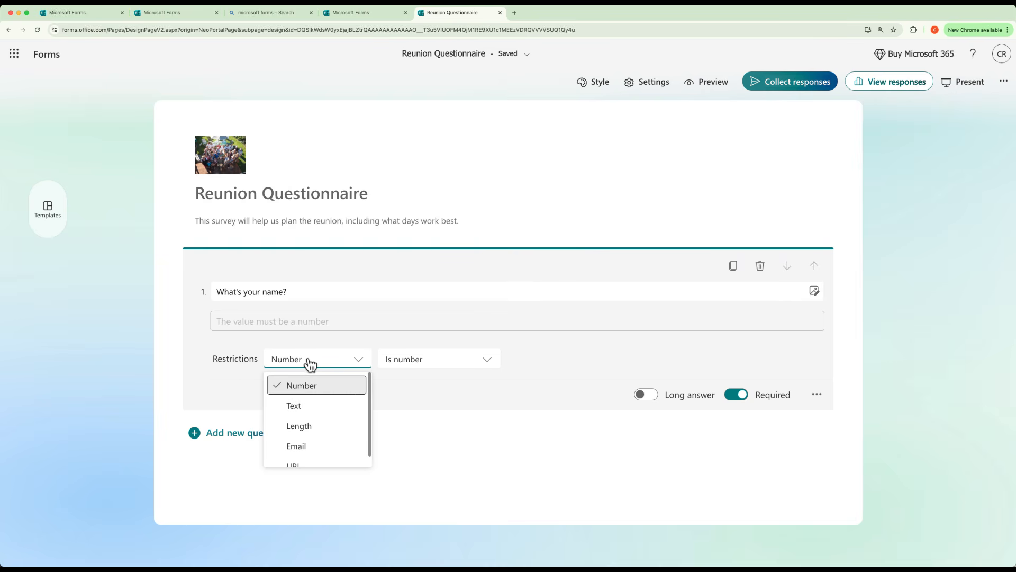
pyautogui.click(317, 404)
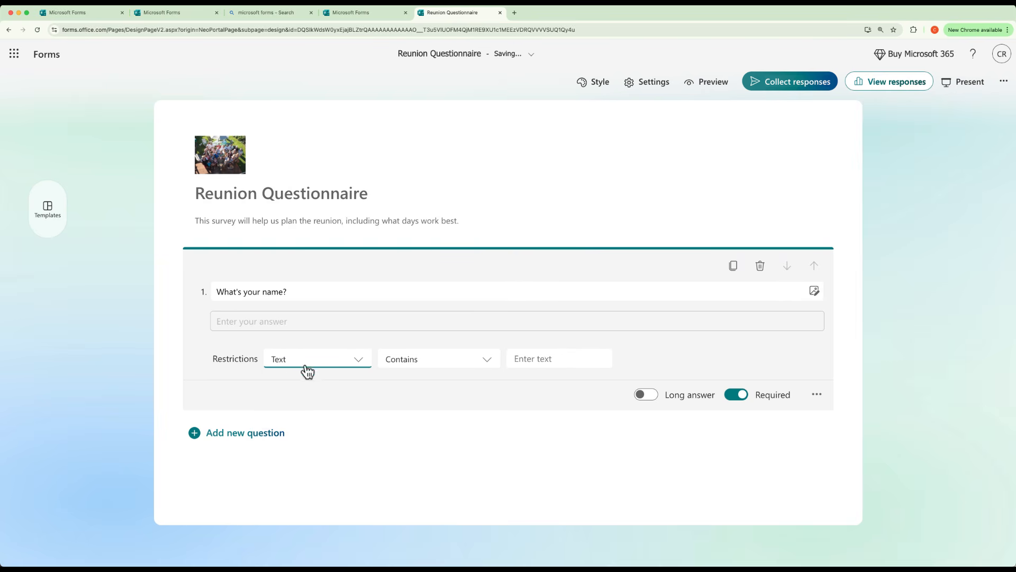
pyautogui.click(564, 360)
pyautogui.write('Richardson')
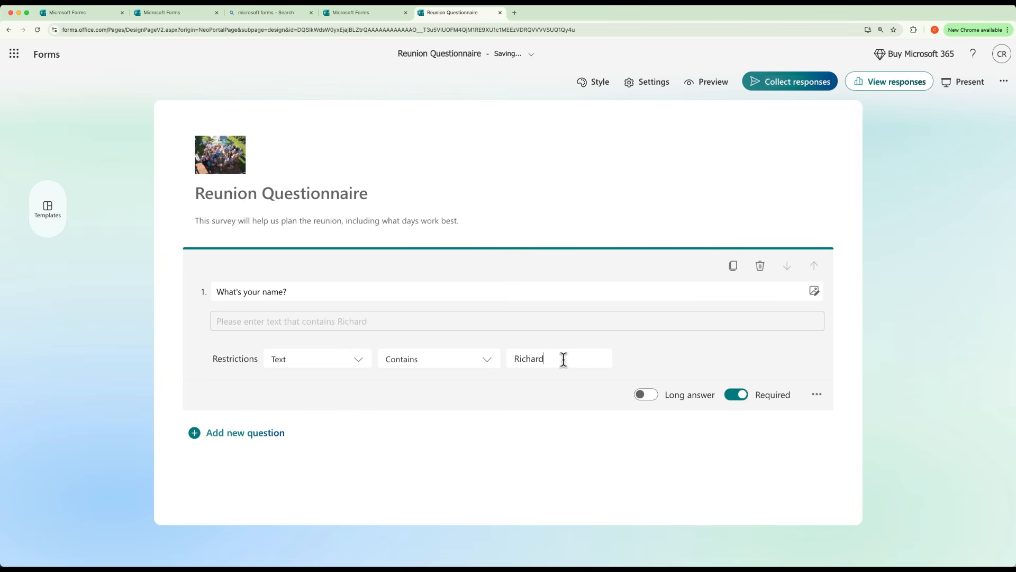
pyautogui.press('BackSpace')
pyautogui.press('BackSpace')
pyautogui.press('BackSpace')
pyautogui.press('BackSpace')
pyautogui.press('BackSpace')
pyautogui.press('BackSpace')
pyautogui.press('BackSpace')
pyautogui.press('BackSpace')
pyautogui.press('BackSpace')
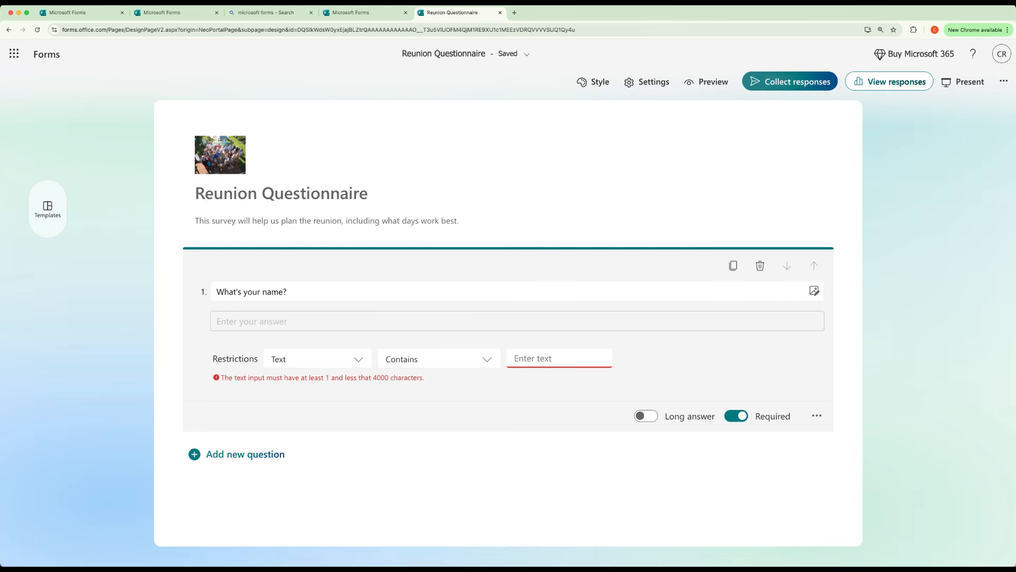
# Try a Number restriction of Greater than 5 on the name question and remove the restriction again
pyautogui.click(344, 360)
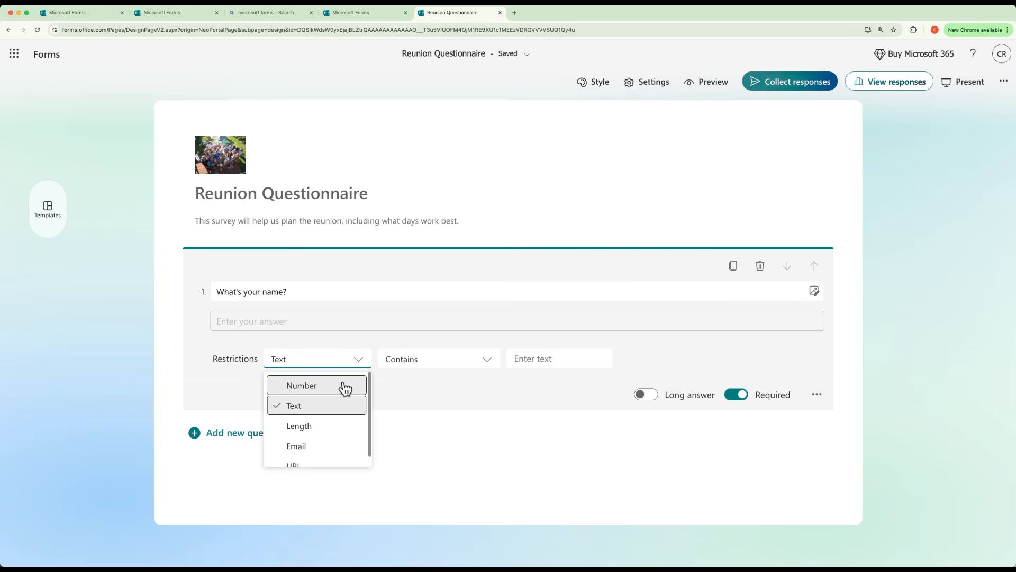
pyautogui.click(343, 385)
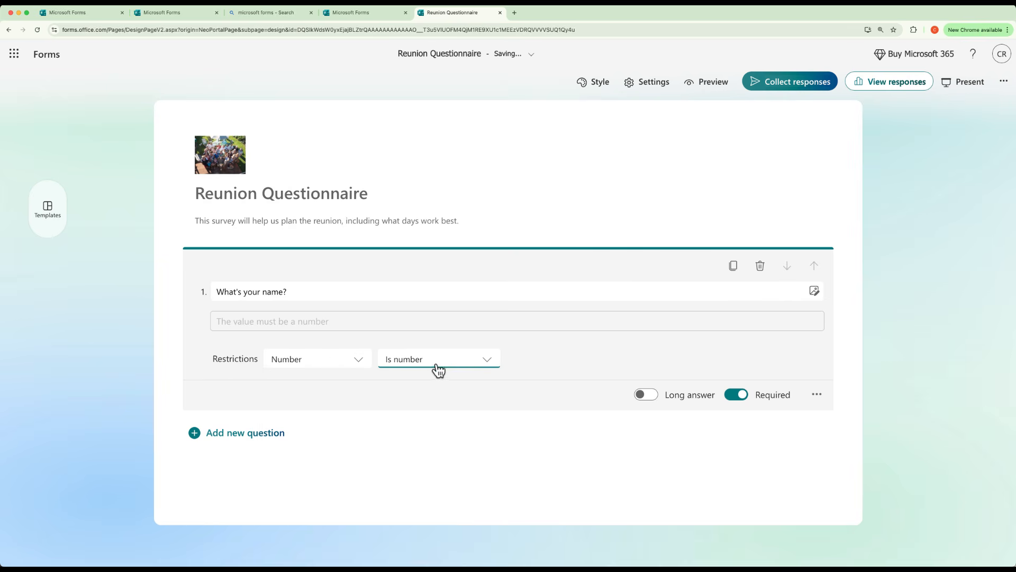
pyautogui.click(469, 362)
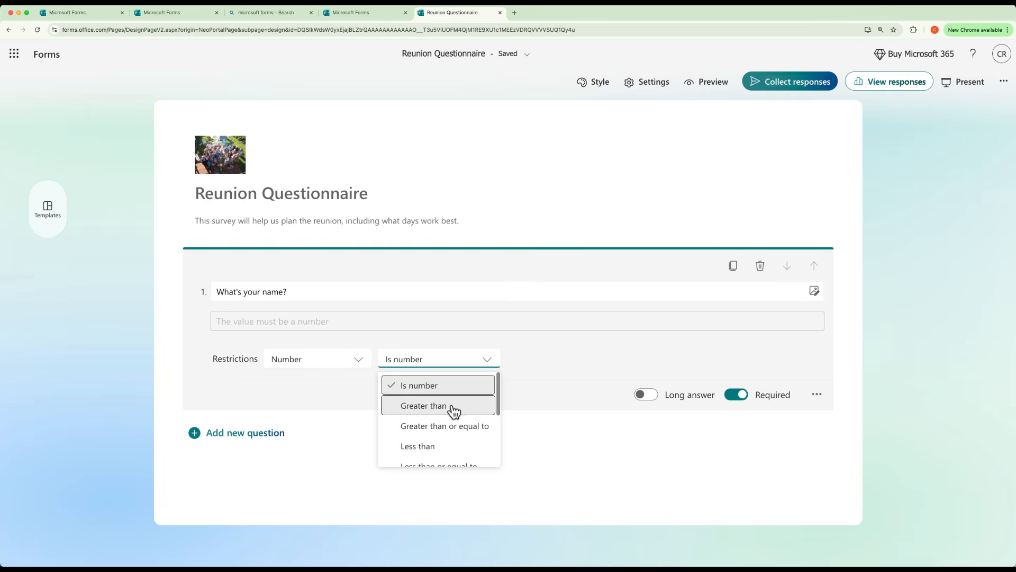
pyautogui.click(459, 407)
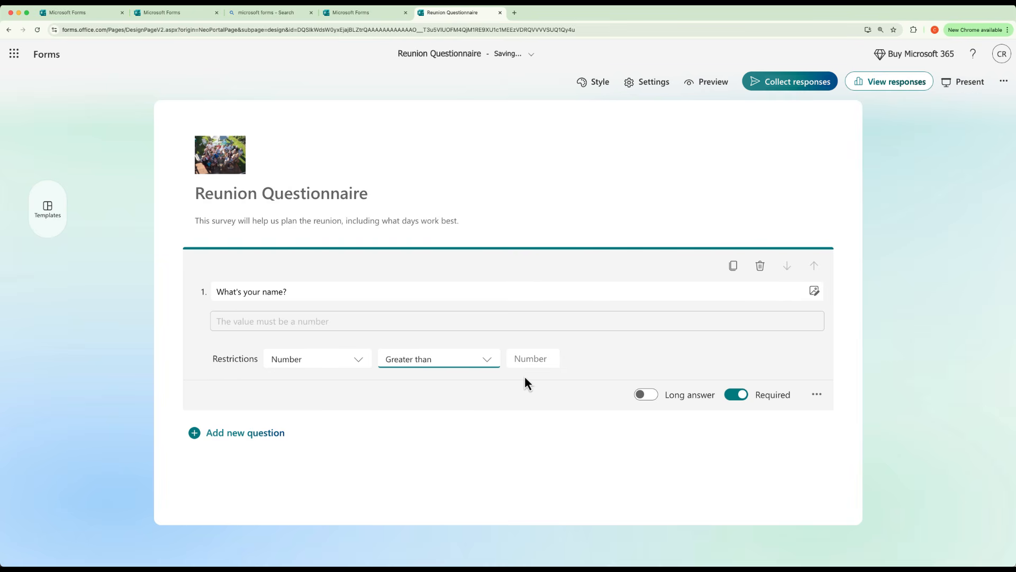
pyautogui.click(529, 360)
pyautogui.write('5')
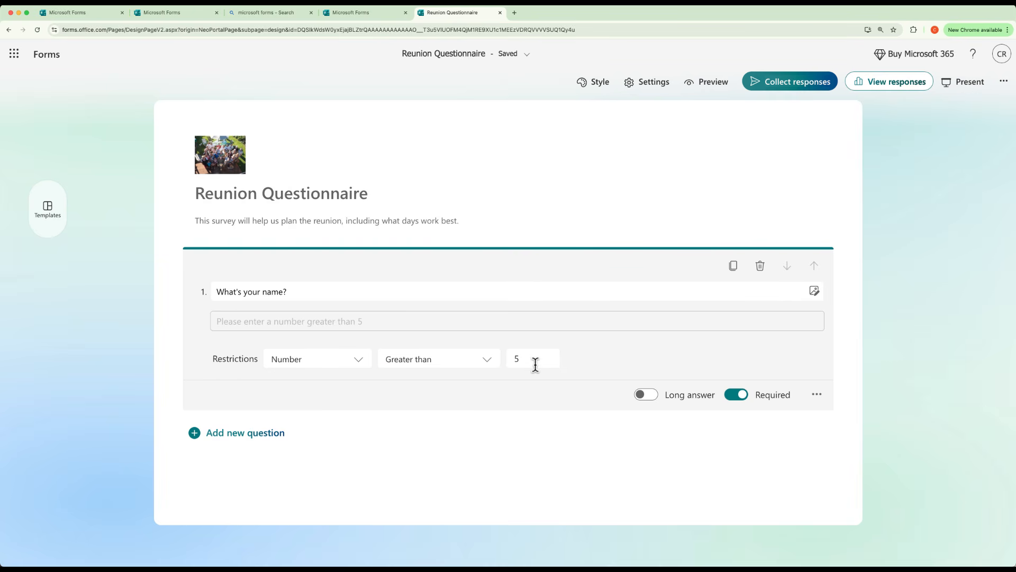
pyautogui.click(818, 395)
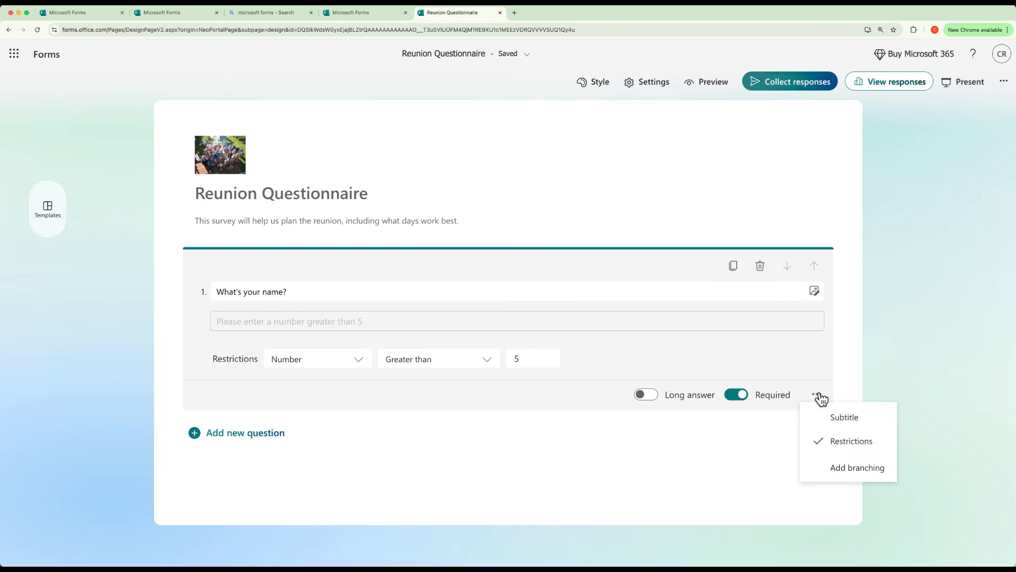
pyautogui.click(832, 445)
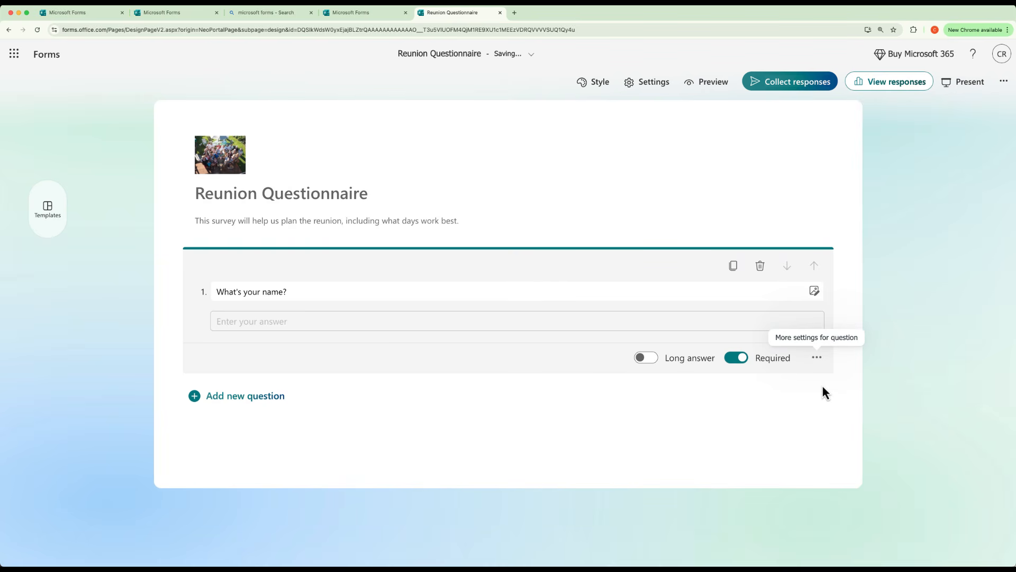
pyautogui.click(817, 358)
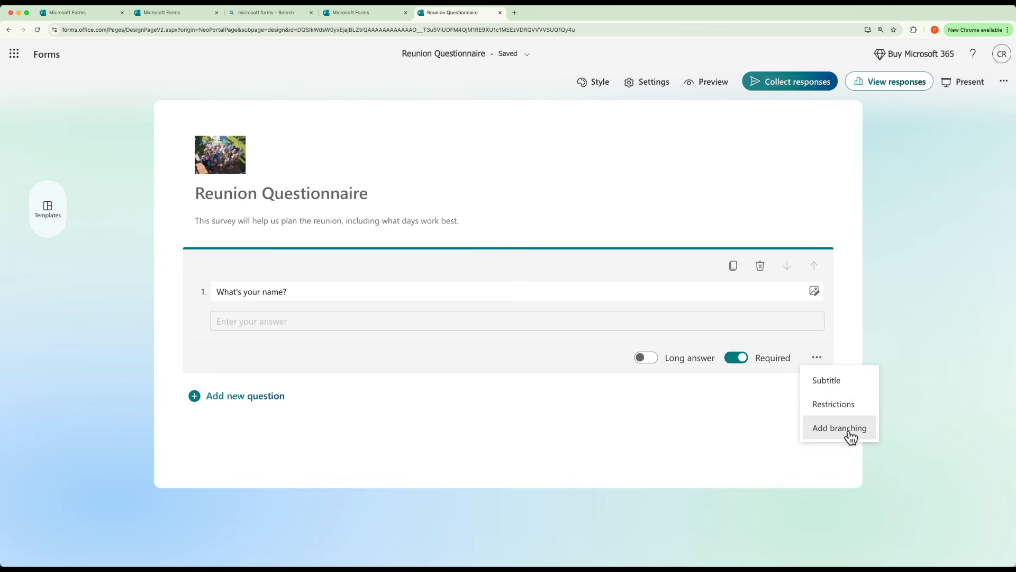
pyautogui.click(750, 416)
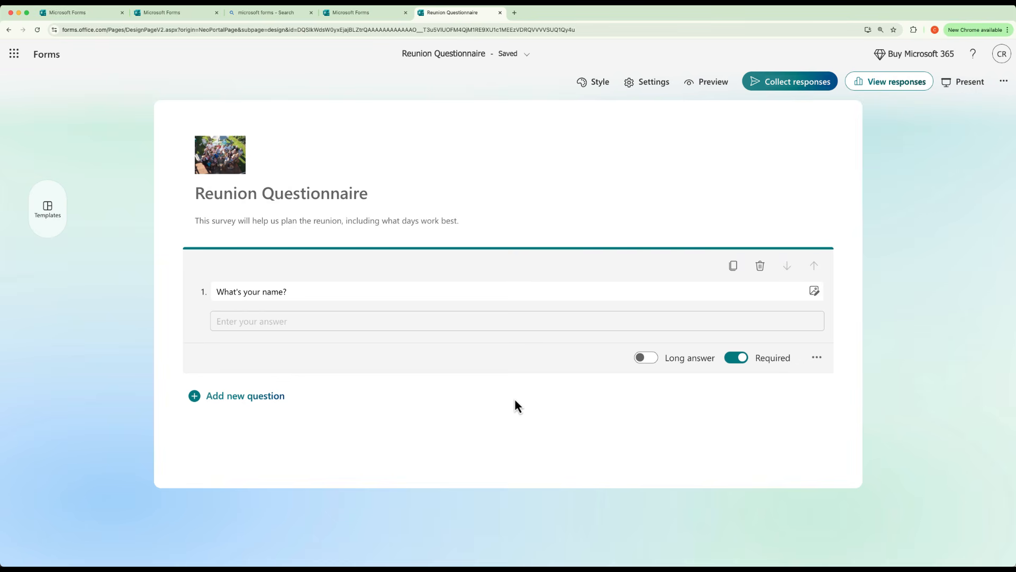
# Add a Choice question that reads "Which of these dates work best for you?"
pyautogui.click(251, 397)
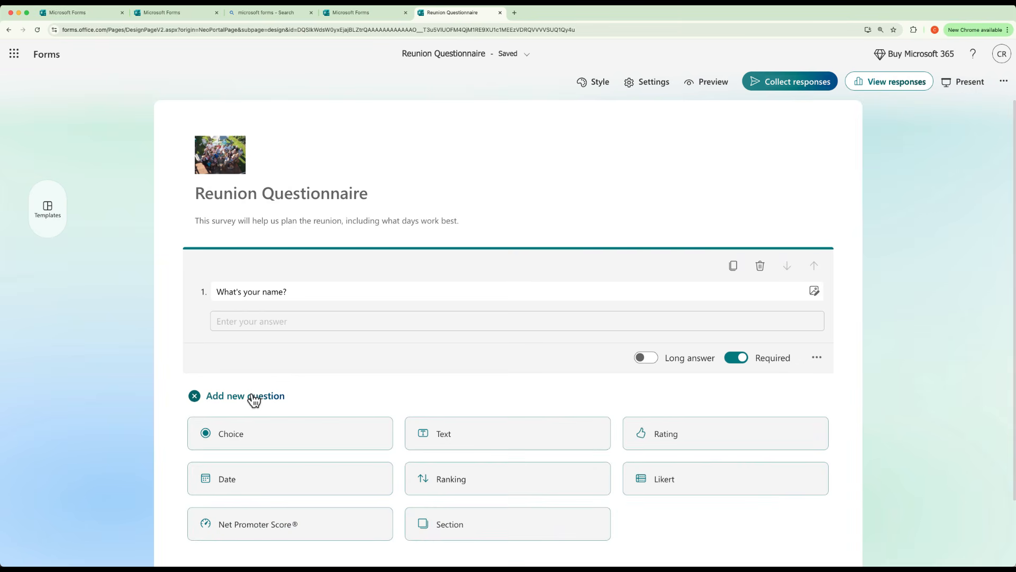
pyautogui.click(277, 442)
pyautogui.write('Which of these dates work best for you?')
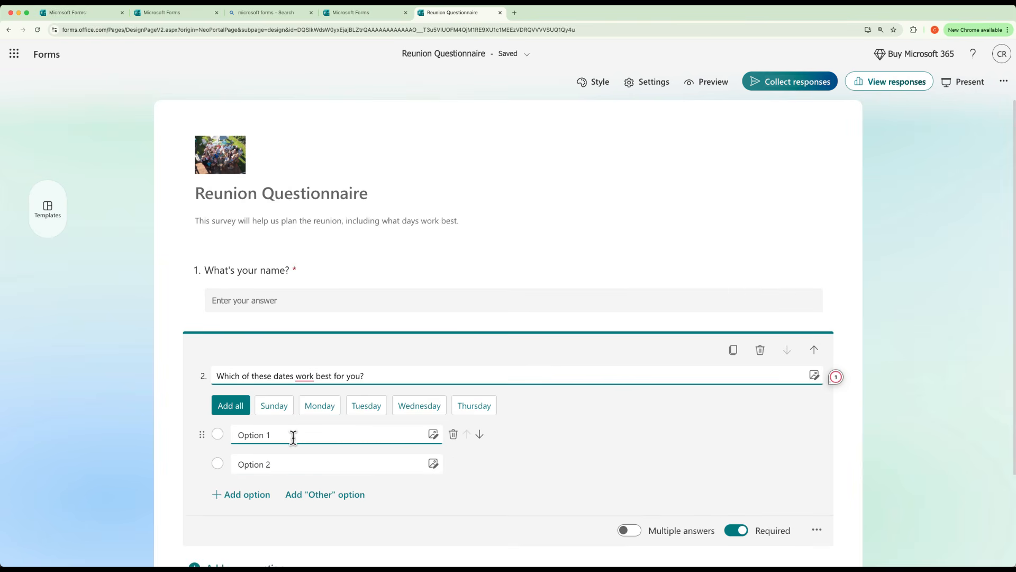
# Fill the dates question with three options: "November 5th-9th", "February 16th-20th" and "June 21-25th"
pyautogui.click(293, 437)
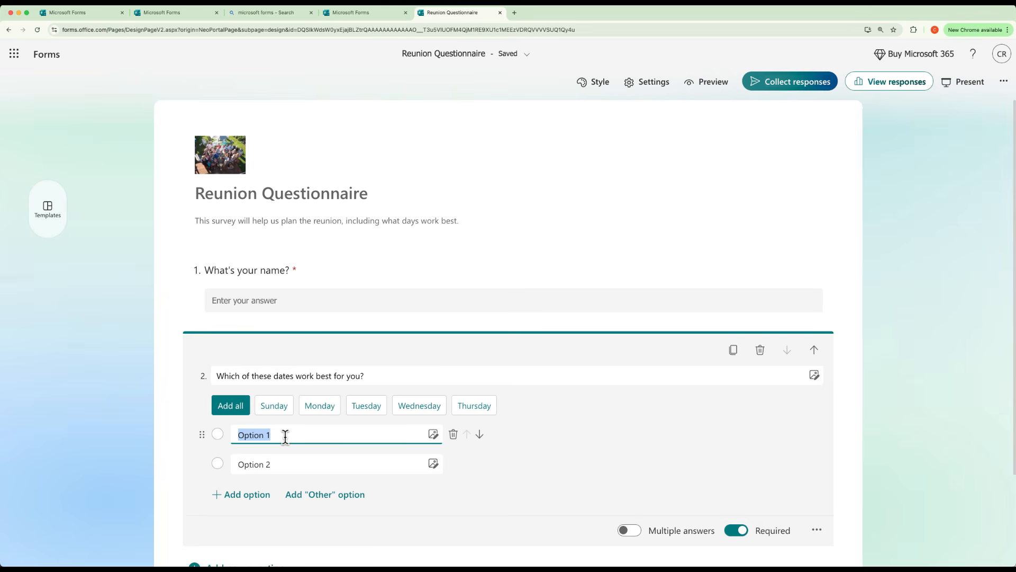
pyautogui.write('No')
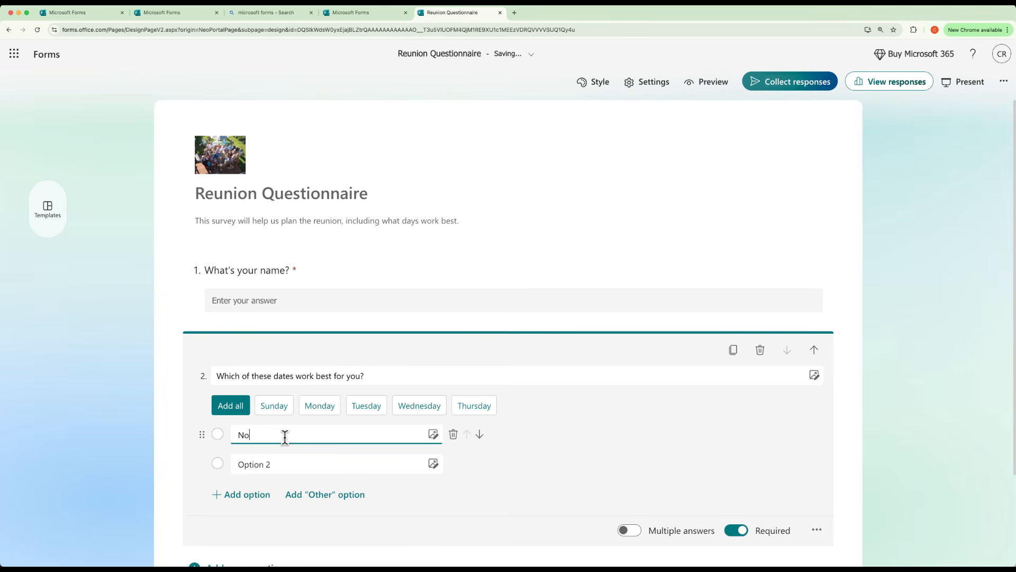
pyautogui.write('vember 5')
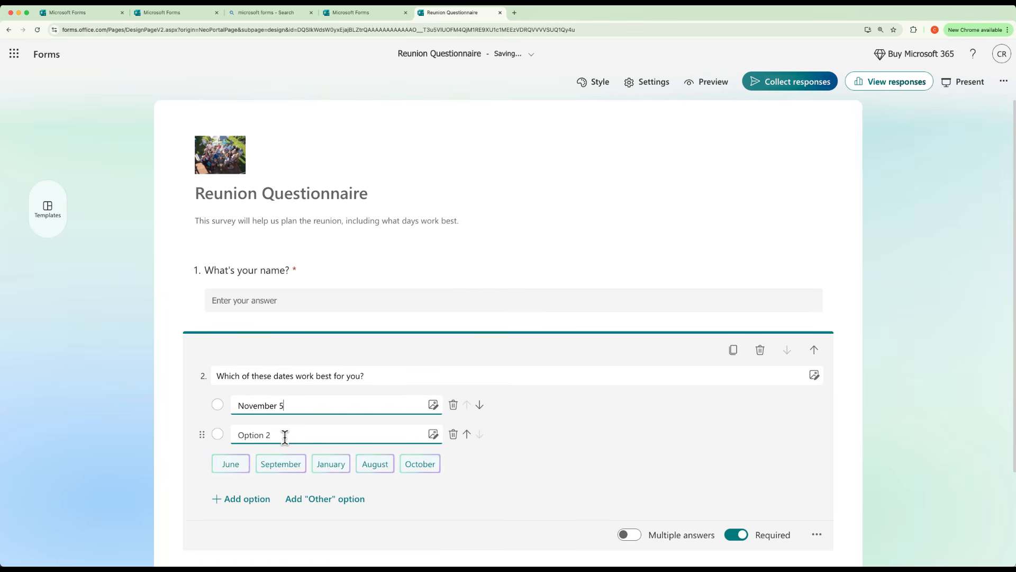
pyautogui.write('th-9th')
pyautogui.click(265, 438)
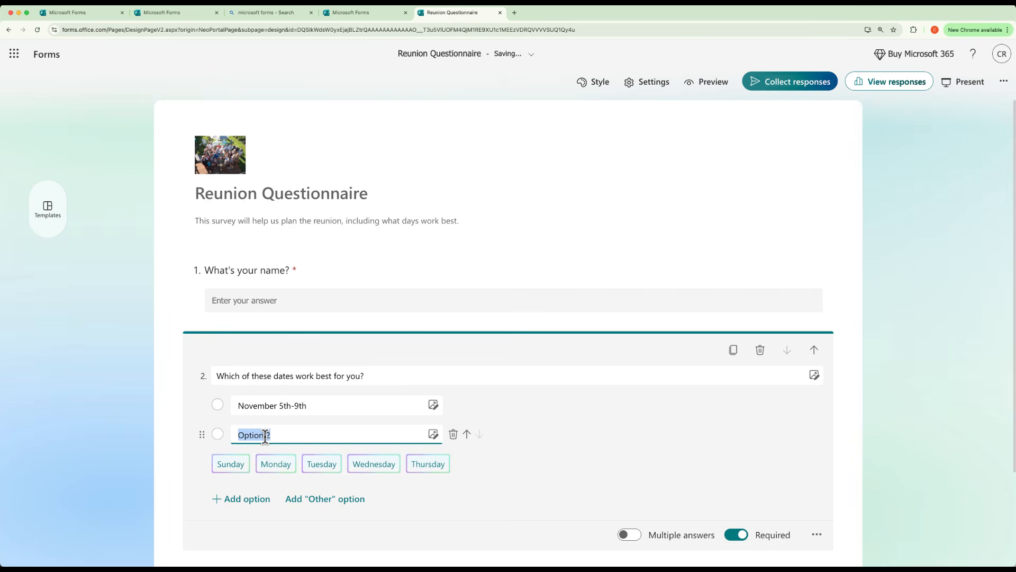
pyautogui.write('February 16th')
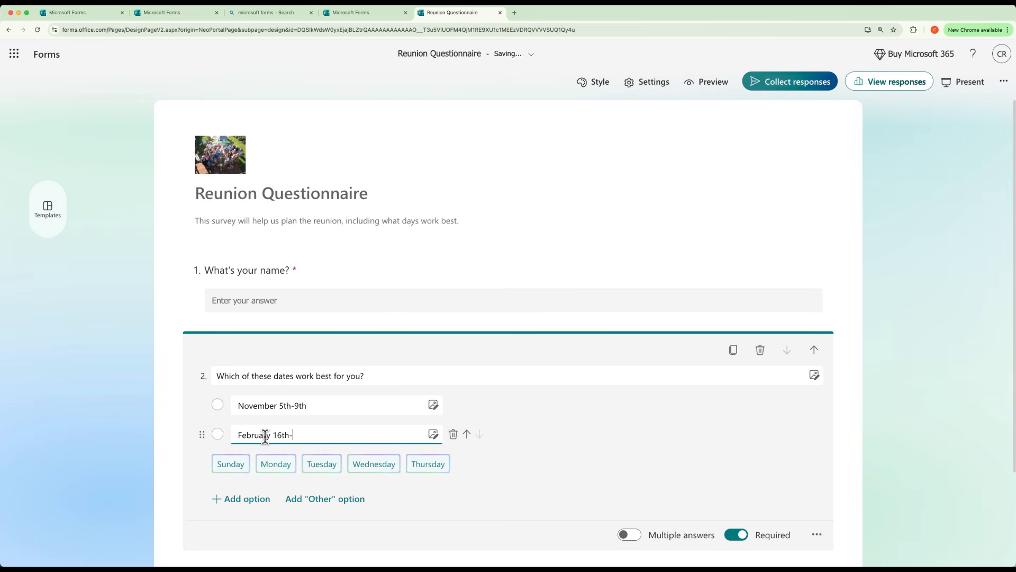
pyautogui.write('-20th')
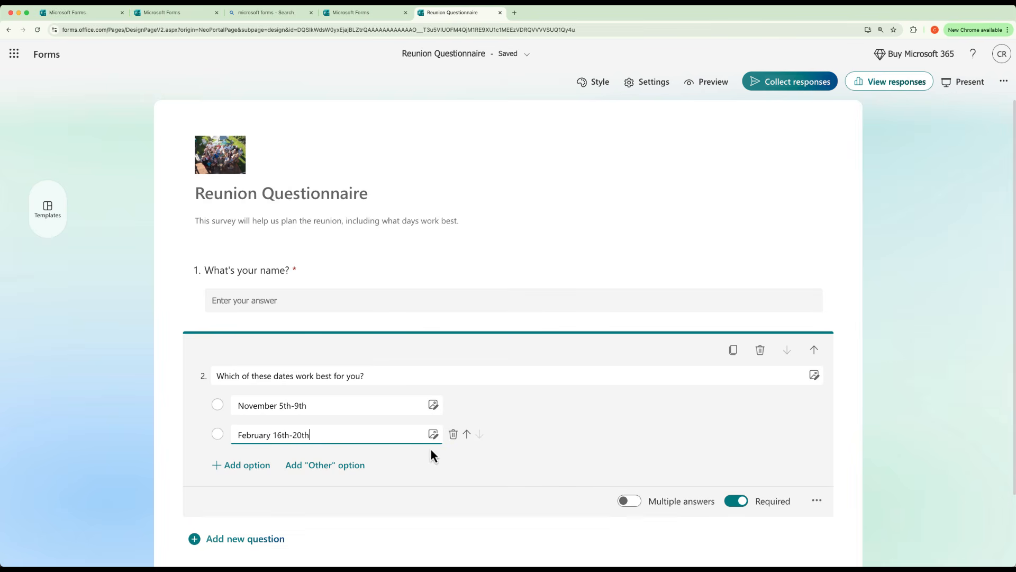
pyautogui.click(242, 468)
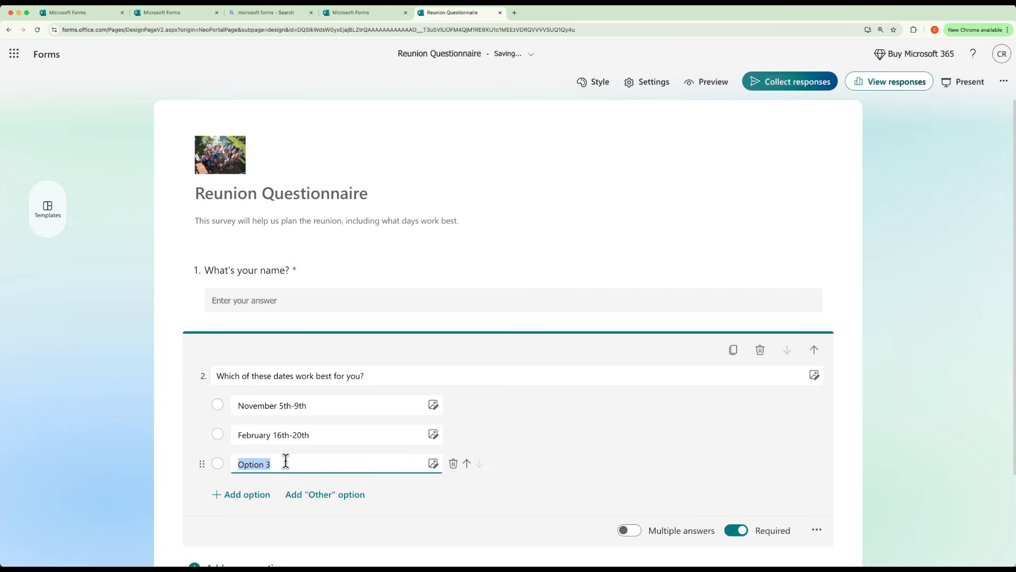
pyautogui.write('June 21')
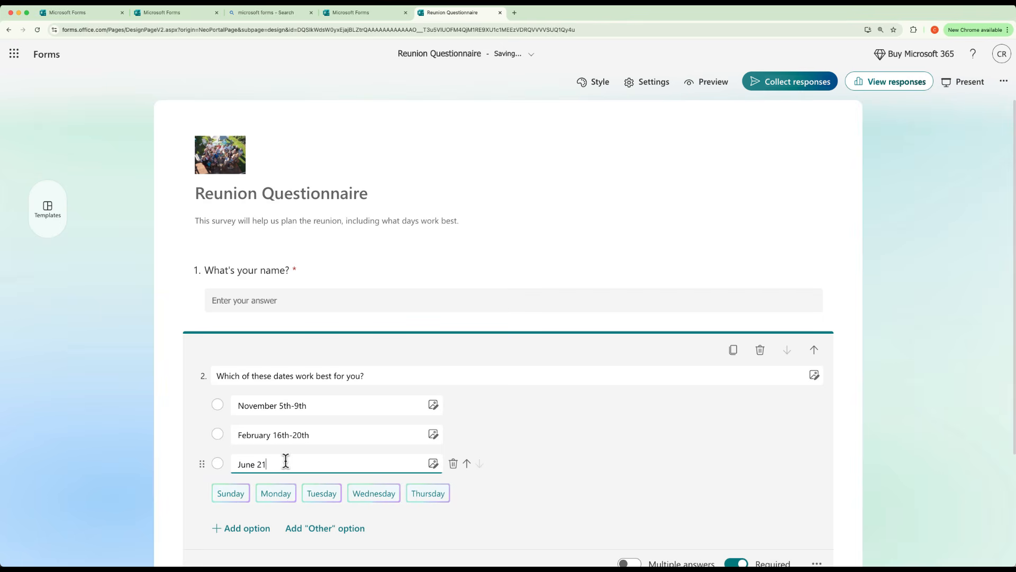
pyautogui.write('-25th')
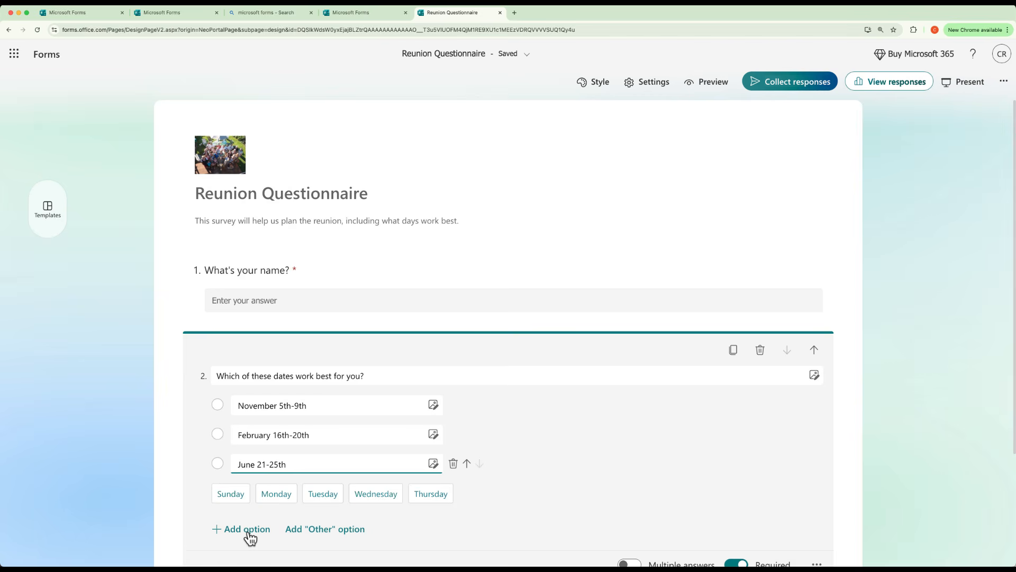
# Add an "Other" option to the dates question
pyautogui.scroll(-2, 267, 532)
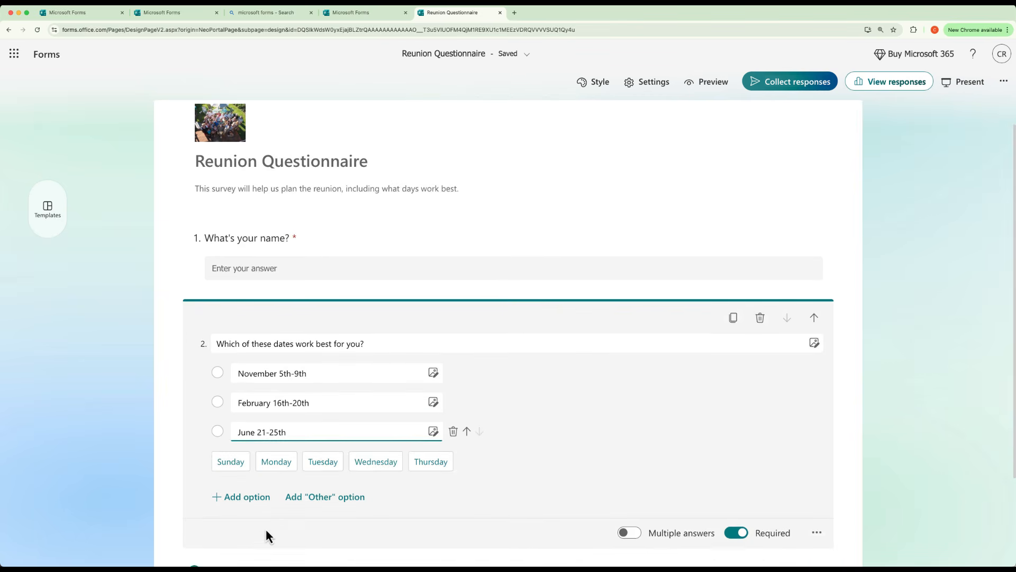
pyautogui.click(319, 509)
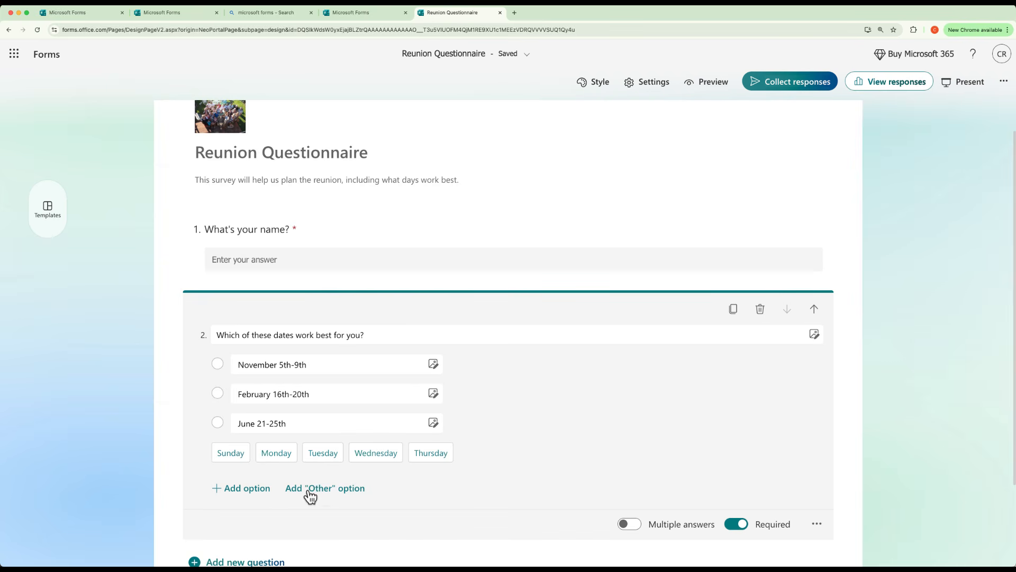
pyautogui.click(327, 490)
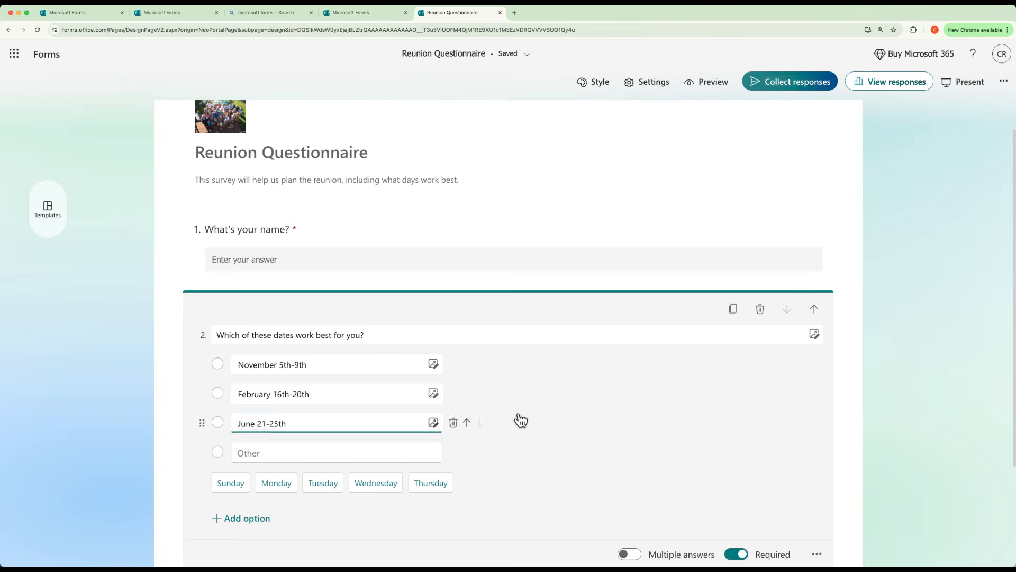
# Allow multiple answers on the dates question and limit the selection to at most 2 options
pyautogui.scroll(-3, 475, 436)
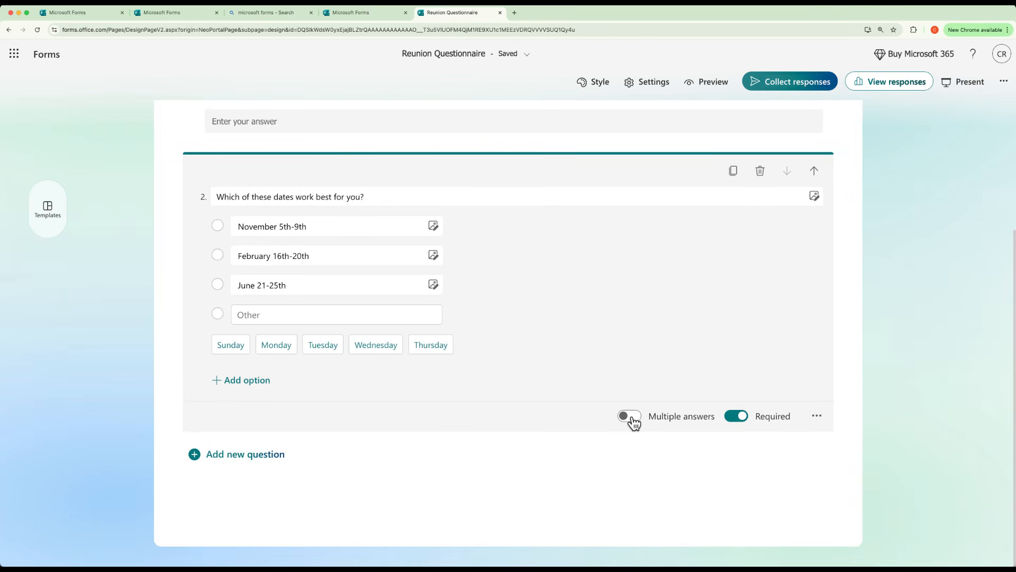
pyautogui.click(630, 417)
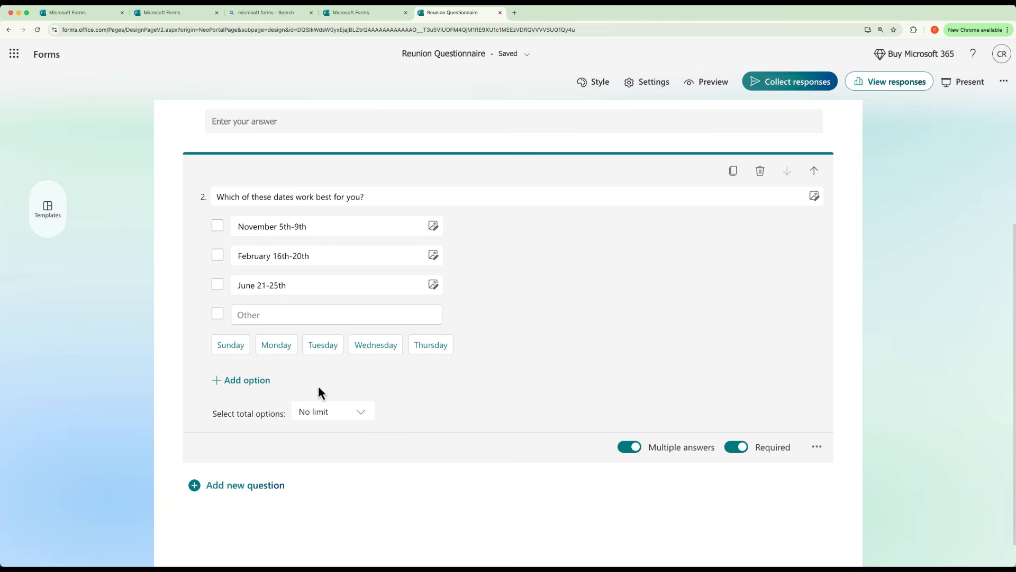
pyautogui.click(350, 419)
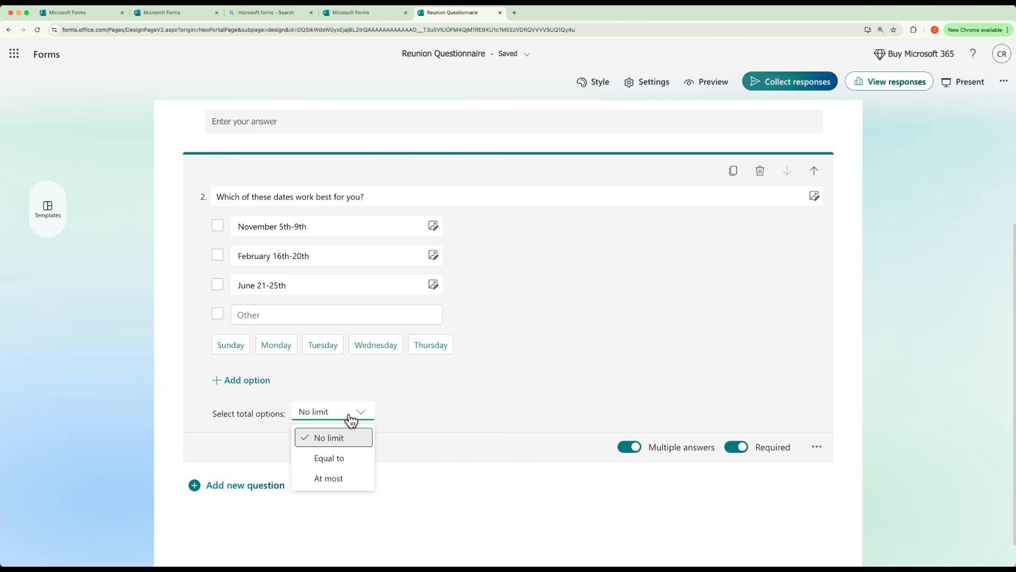
pyautogui.click(350, 480)
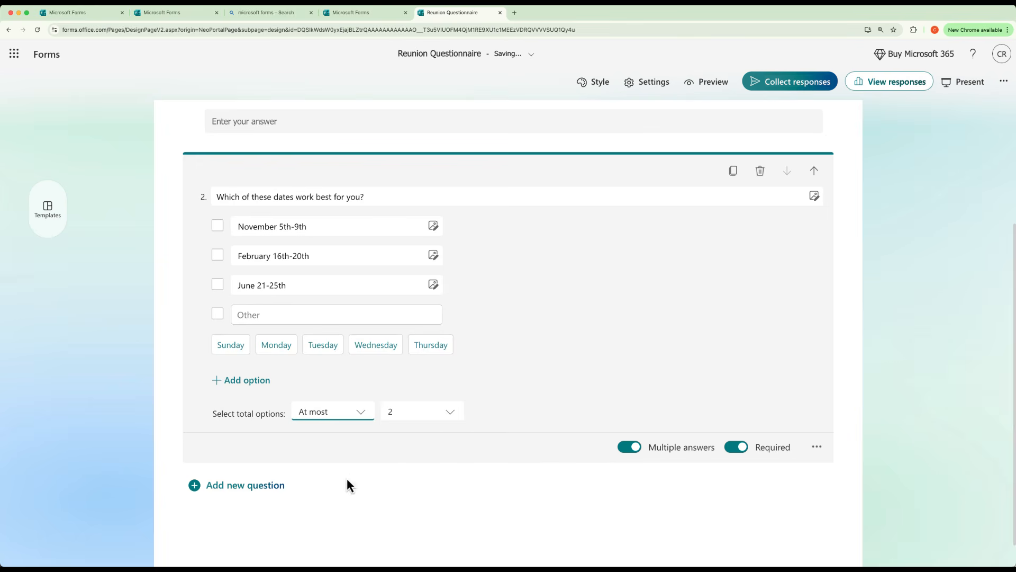
pyautogui.click(437, 417)
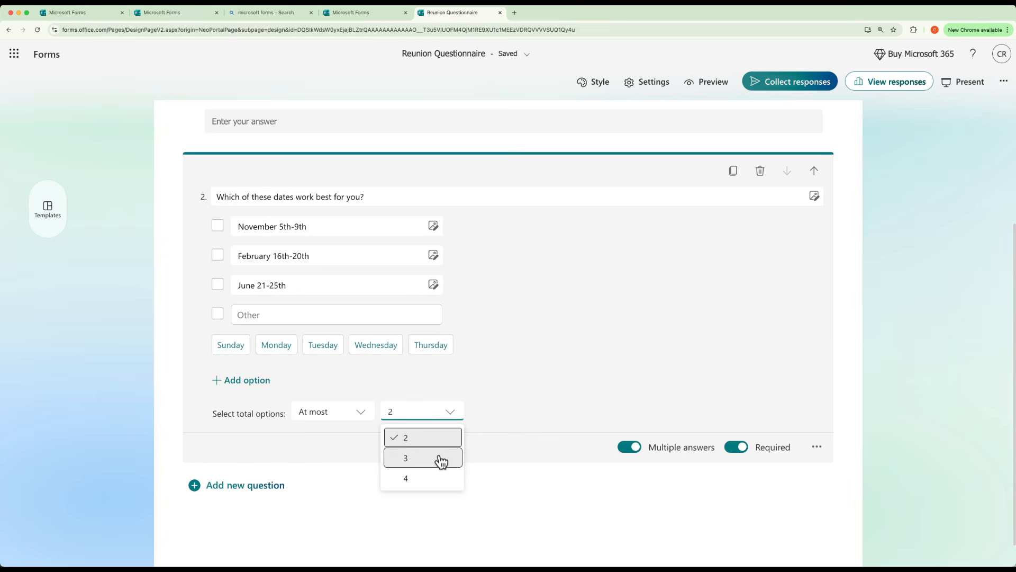
pyautogui.click(538, 429)
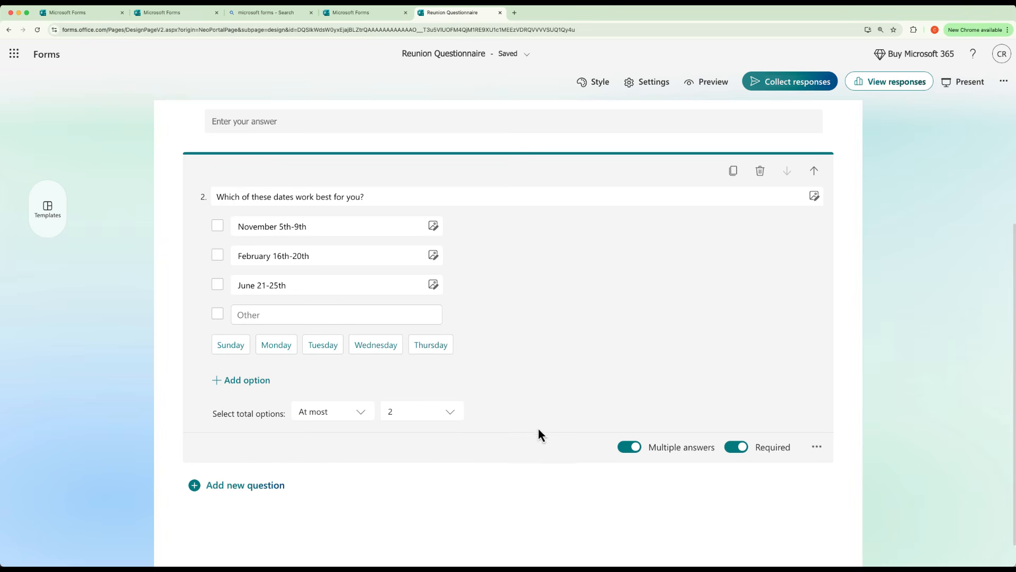
pyautogui.click(821, 450)
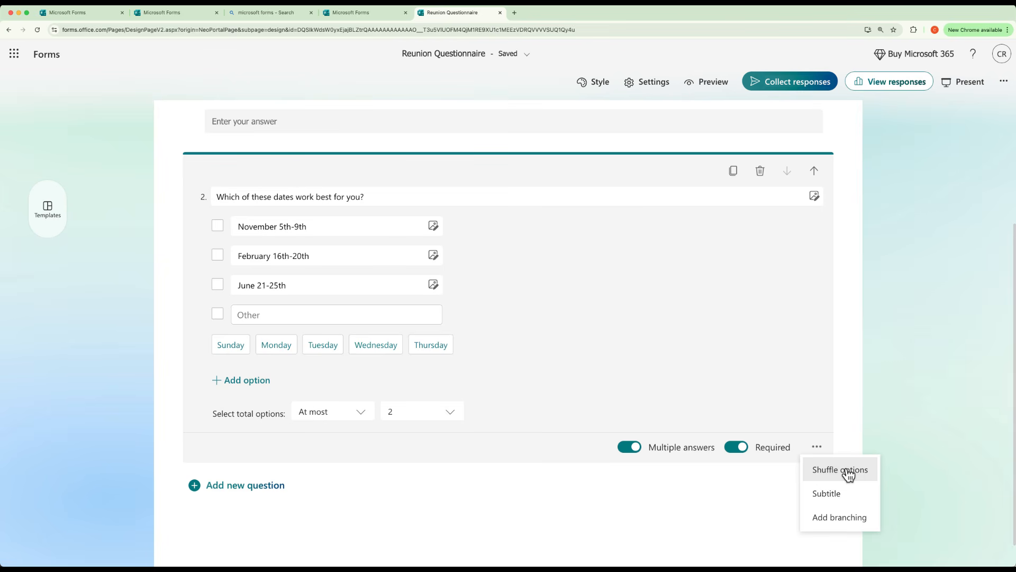
pyautogui.click(781, 468)
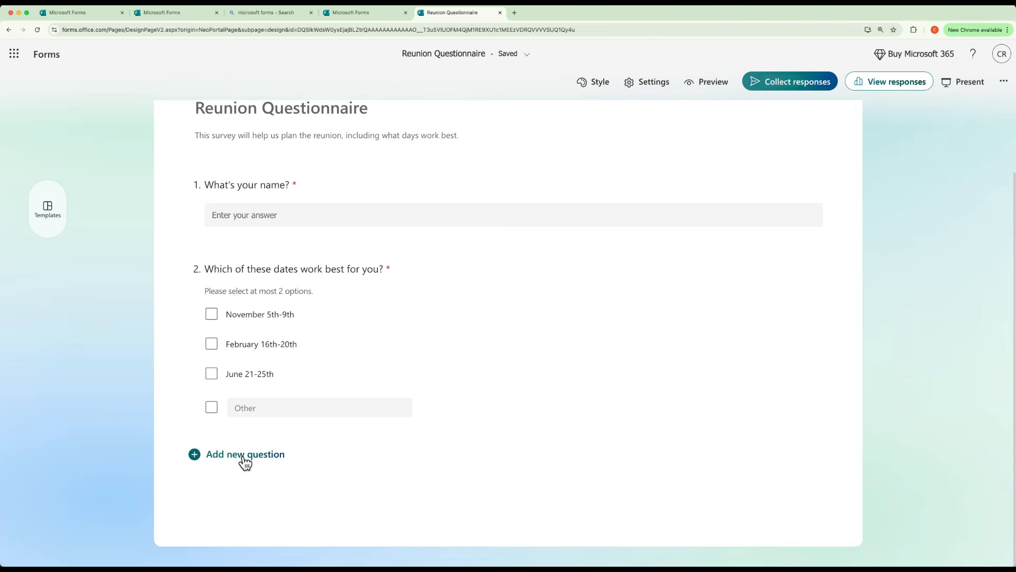
# Add a Ranking question that reads "Rank the following reunion themes in order of your interest in them."
pyautogui.click(244, 456)
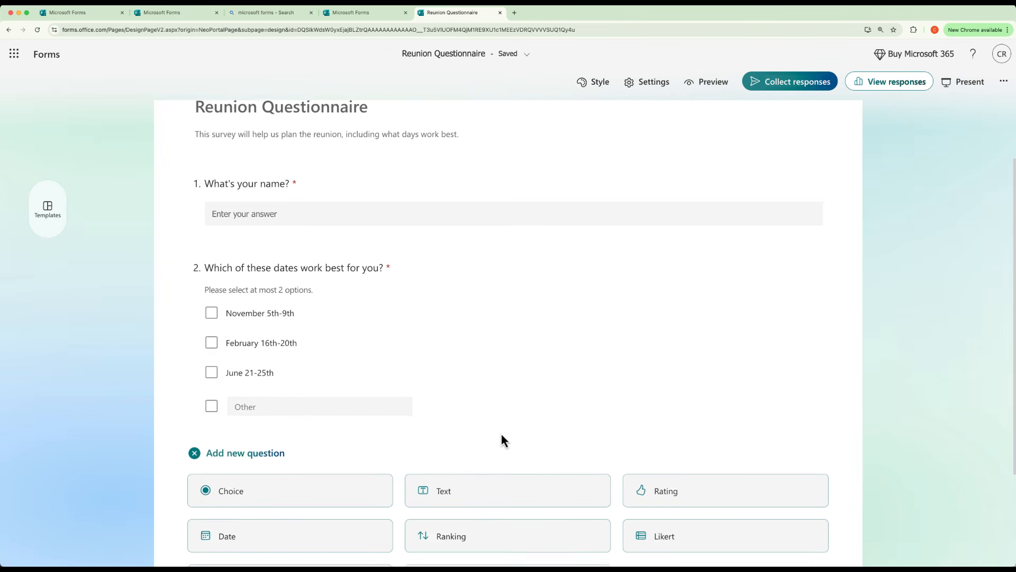
pyautogui.scroll(-3, 502, 434)
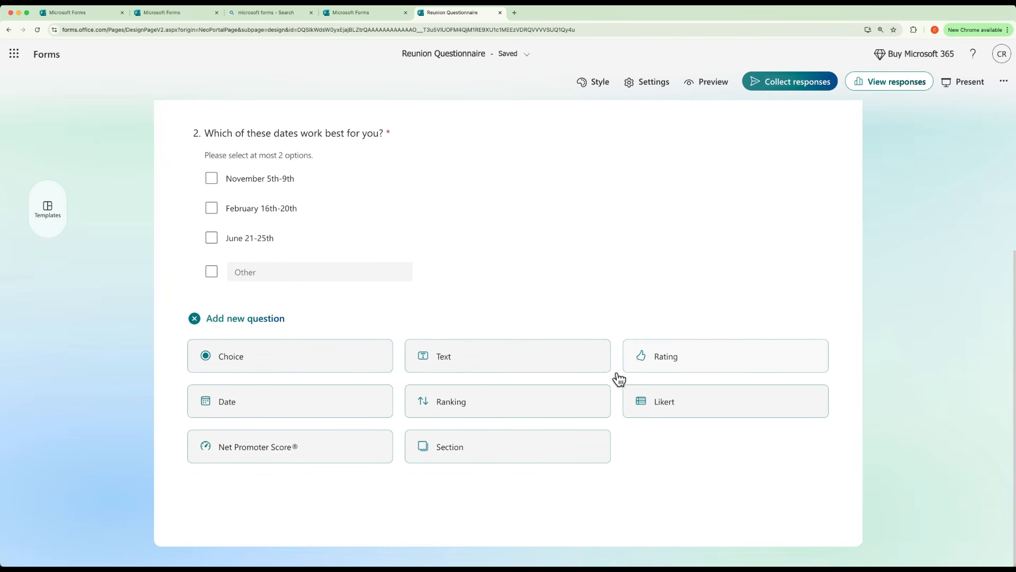
pyautogui.click(560, 396)
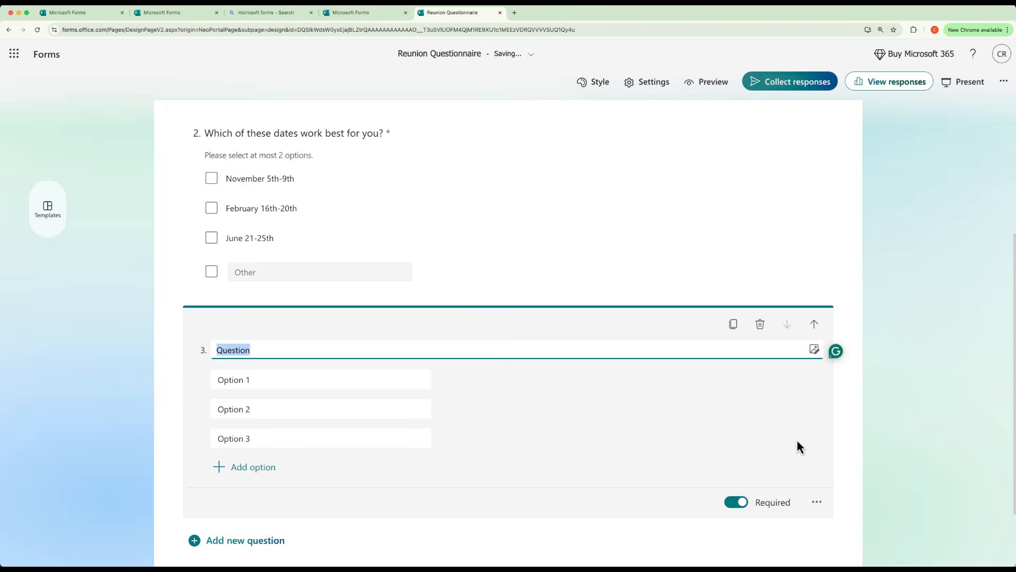
pyautogui.scroll(-2, 797, 440)
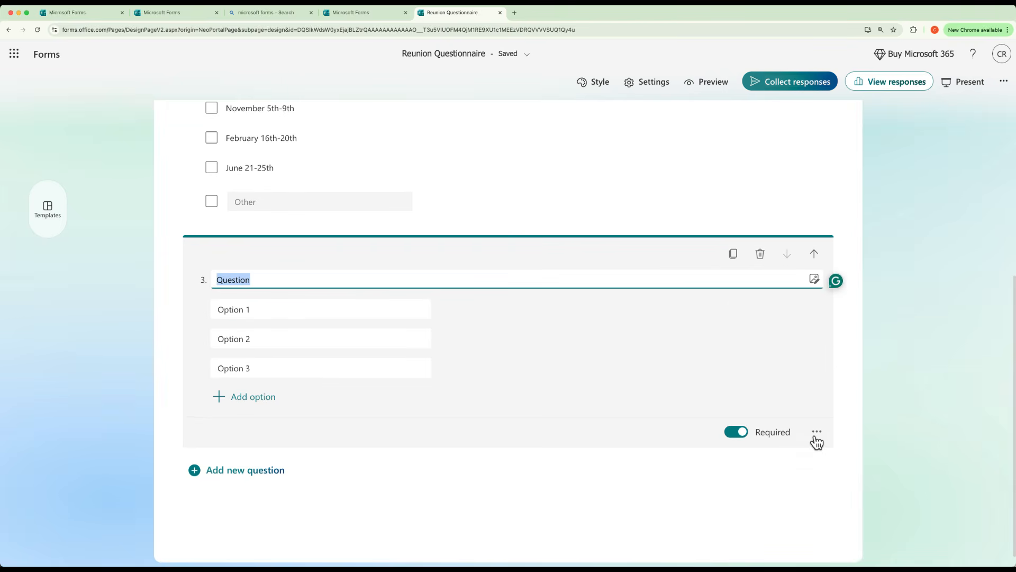
pyautogui.scroll(-1, 816, 438)
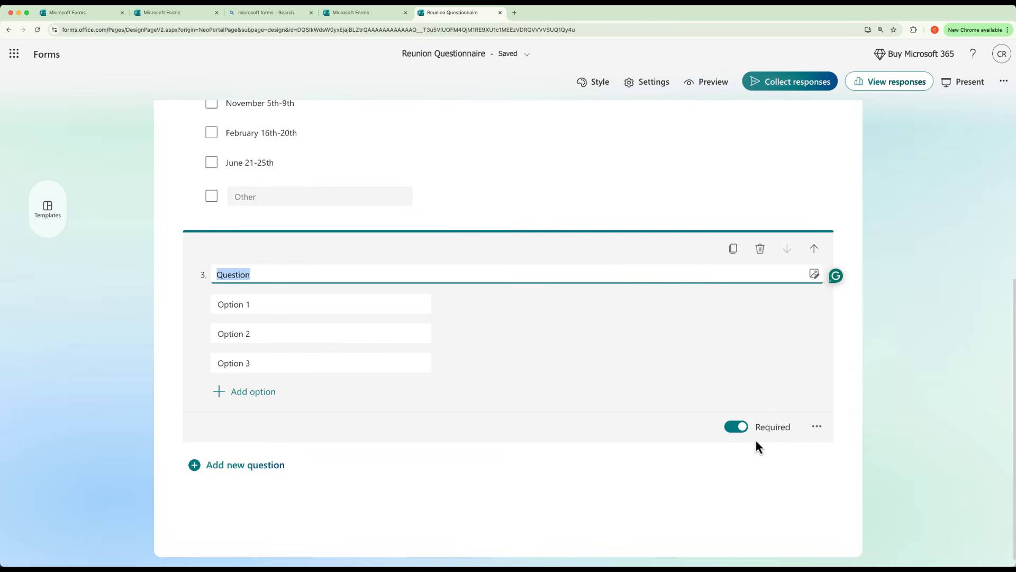
pyautogui.write('Rank the following reunion themes in order of your interest in them.')
# Fill the ranking question's three options with "Mountain theme", "Beach theme" and "History theme"
pyautogui.click(250, 297)
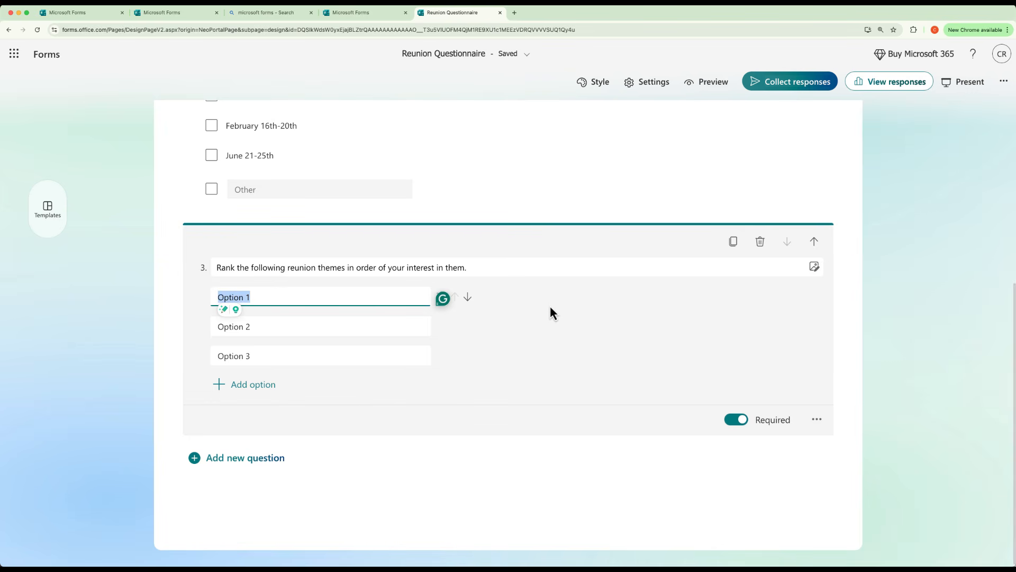
pyautogui.write('Mout')
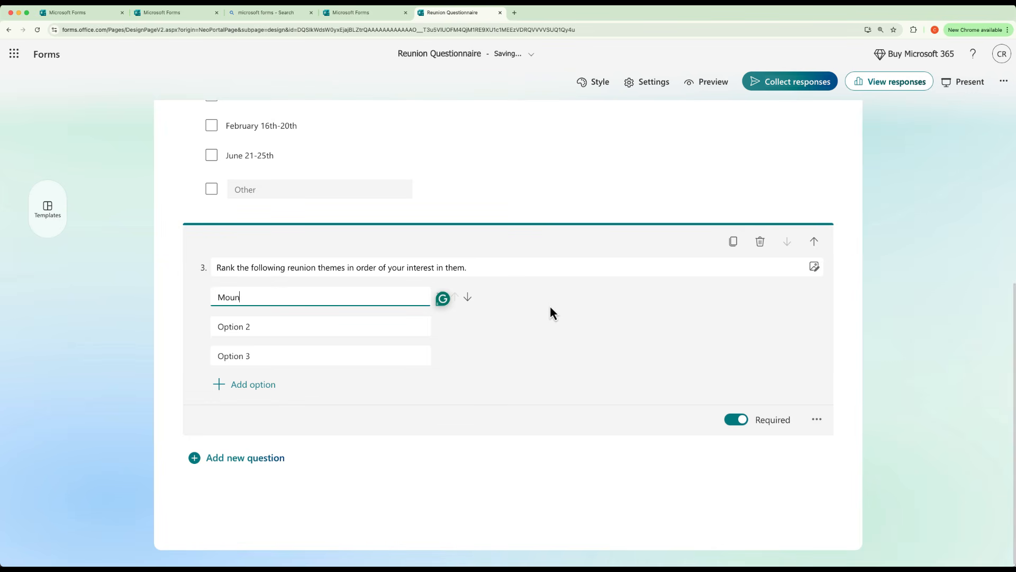
pyautogui.write('tain them')
pyautogui.press('Tab')
pyautogui.press('Tab')
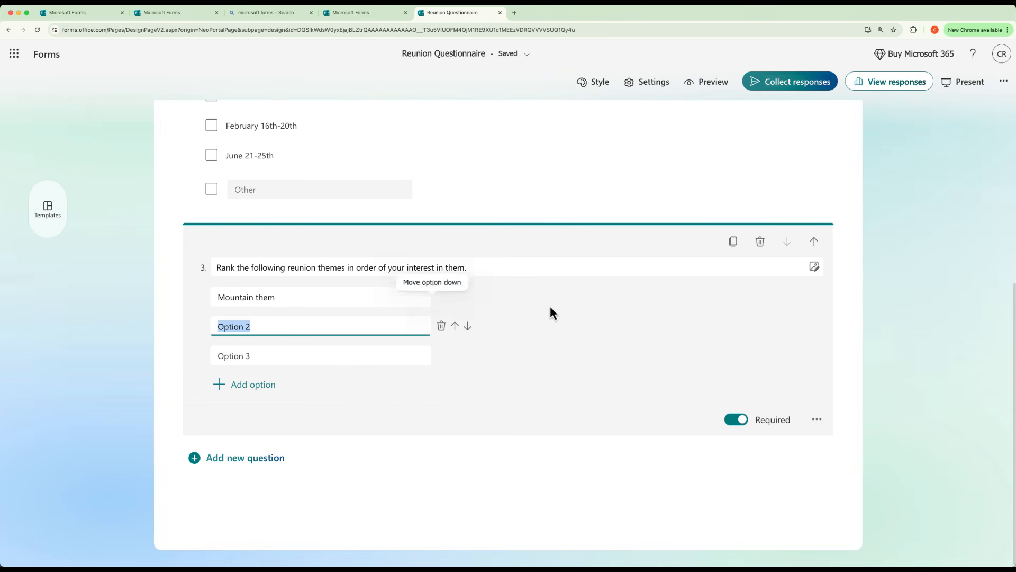
pyautogui.write('Beach theme')
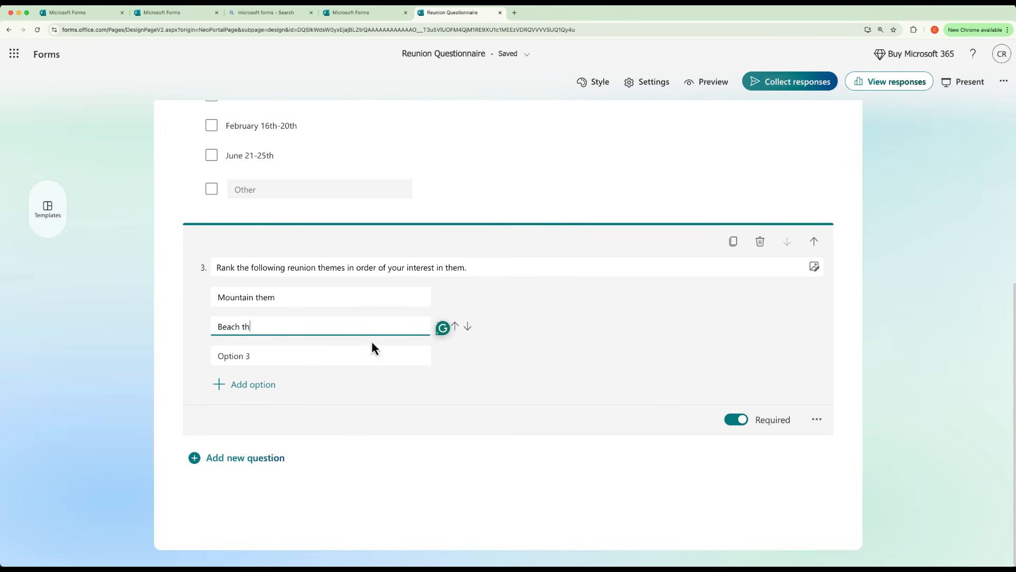
pyautogui.click(294, 355)
pyautogui.write('History ')
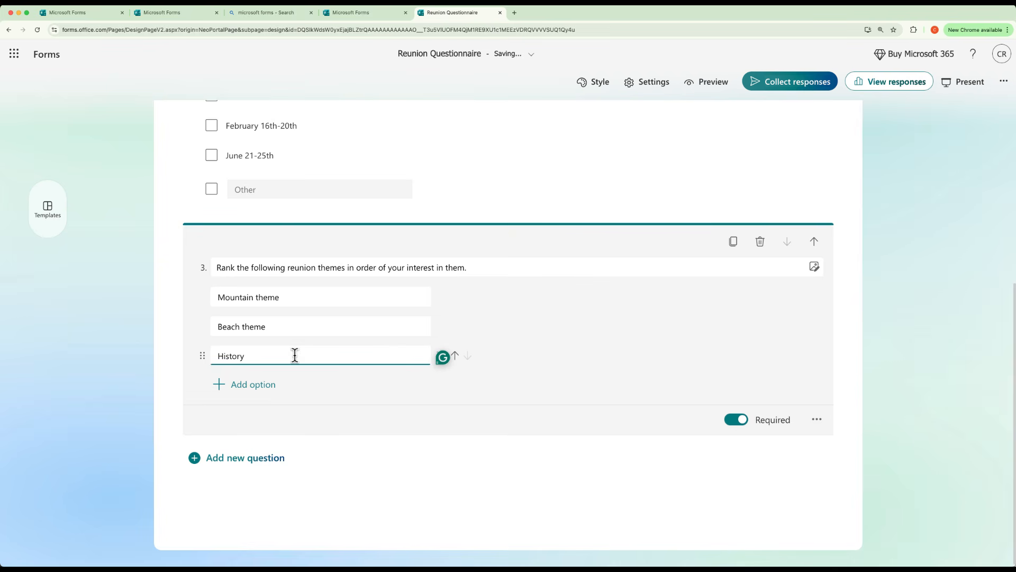
pyautogui.write('theme')
# Add a fourth option, "Games theme", to the ranking question
pyautogui.click(253, 385)
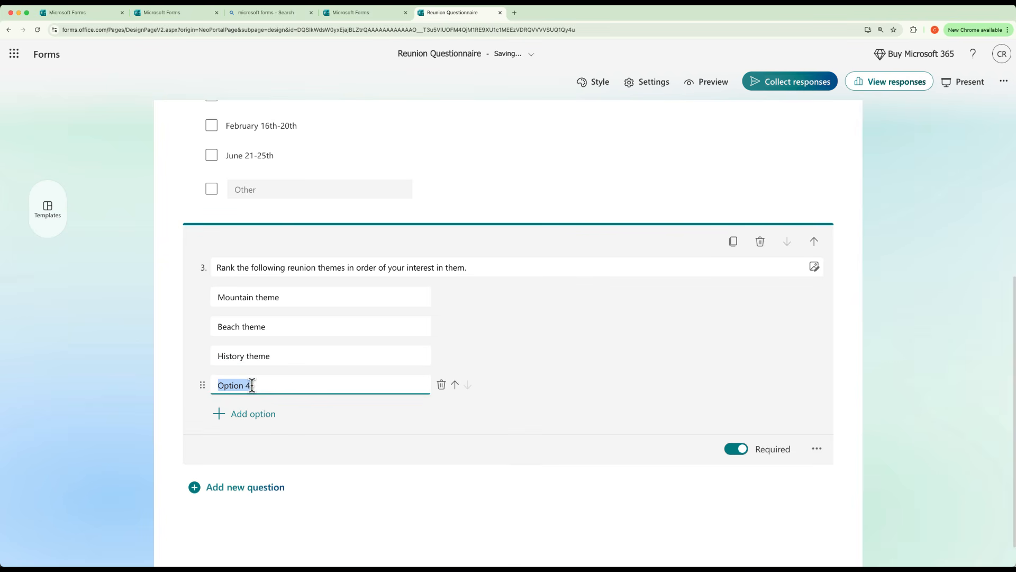
pyautogui.write('Gam')
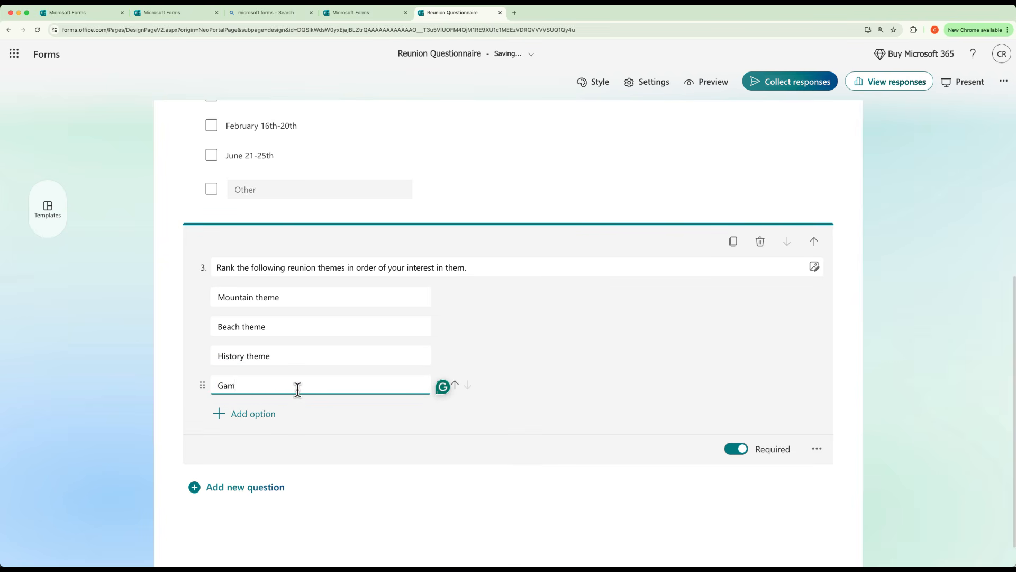
pyautogui.write('es theme')
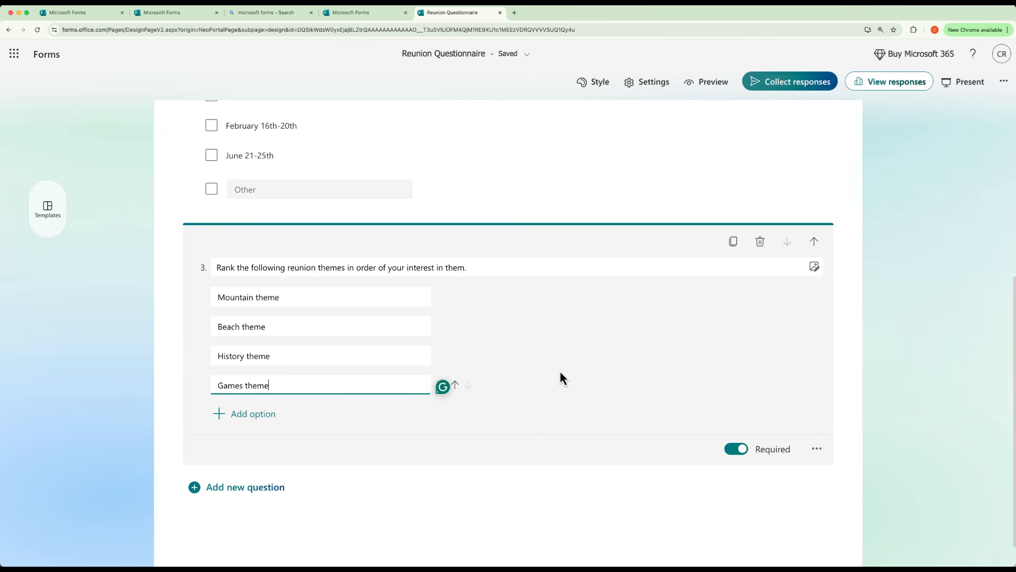
# Move the "Mountain theme" option below "Beach theme" in the ranking question and finish editing the question
pyautogui.click(203, 297)
pyautogui.moveTo(204, 302); pyautogui.dragTo(208, 326)
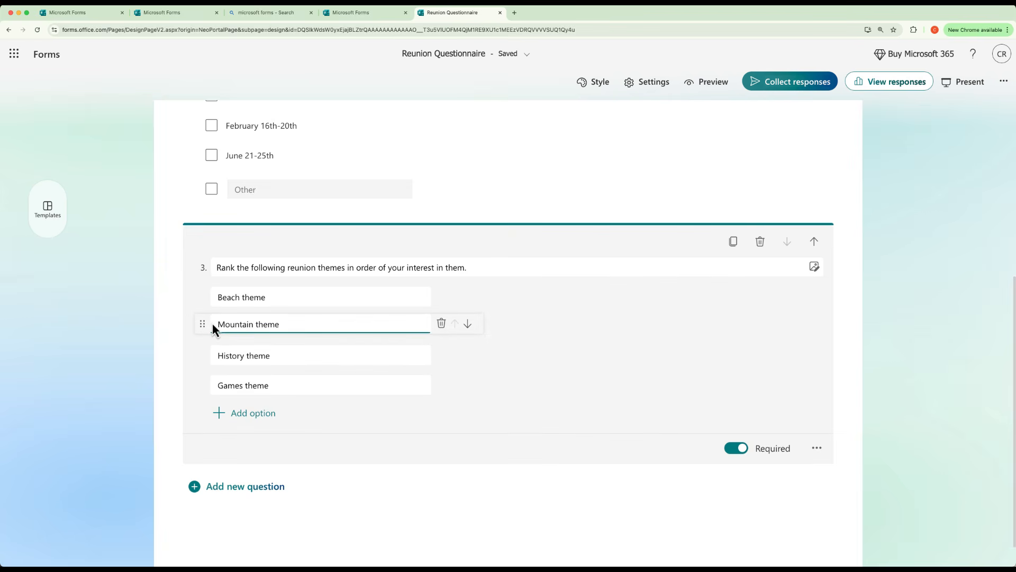
pyautogui.click(413, 295)
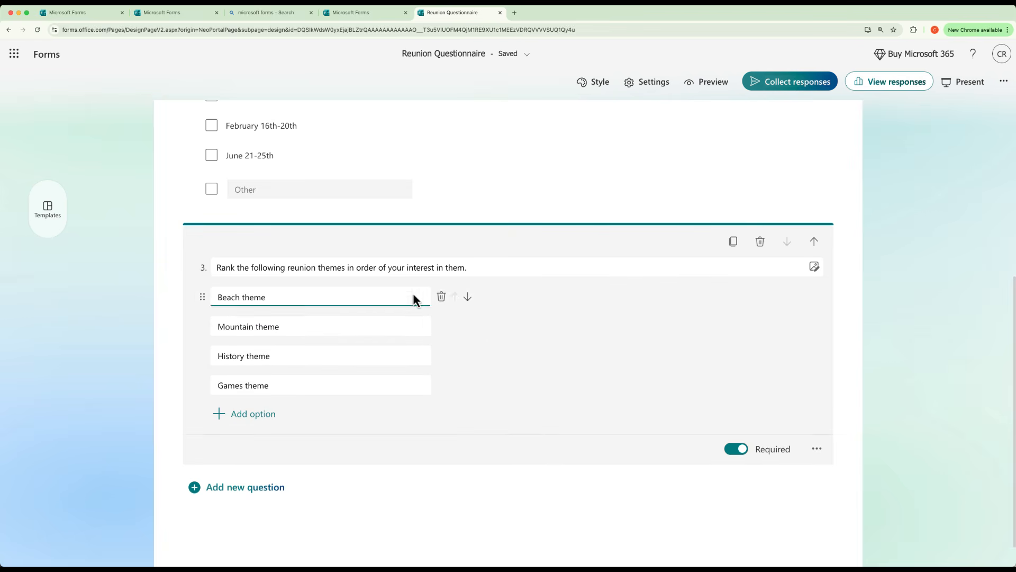
pyautogui.click(255, 326)
pyautogui.click(306, 508)
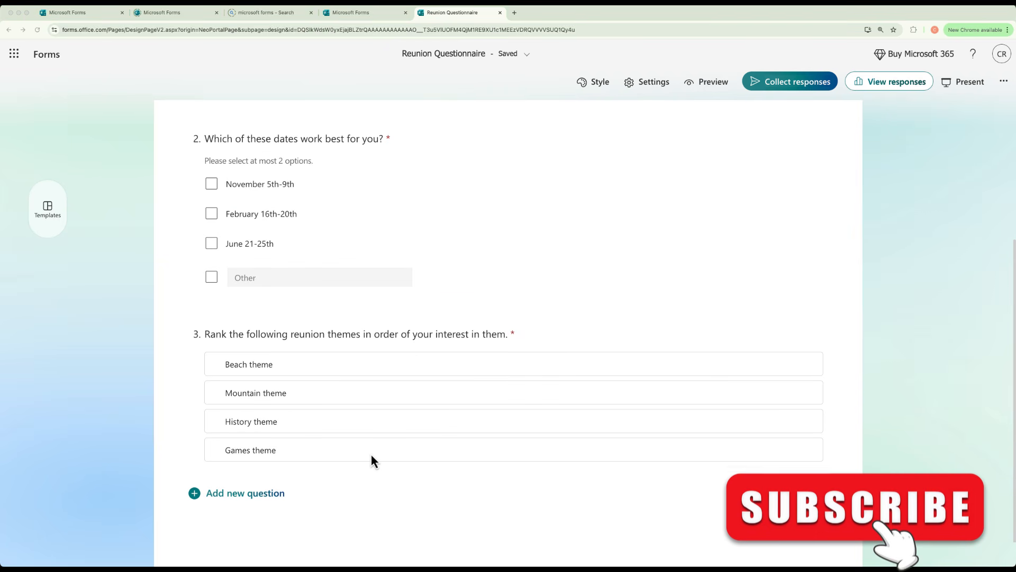
# Add a blank Date question below the ranking question and delete it
pyautogui.click(229, 503)
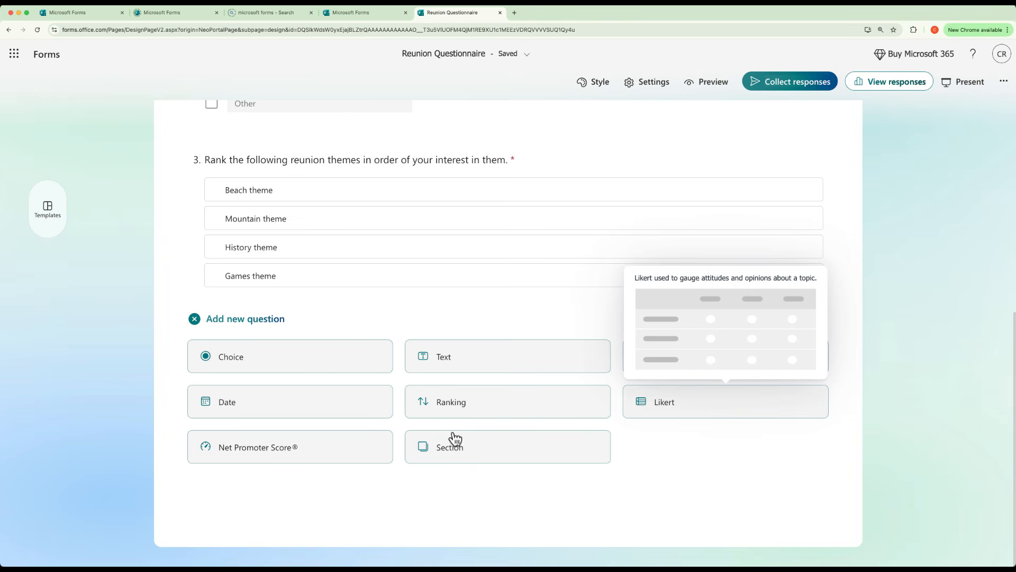
pyautogui.click(286, 411)
pyautogui.click(301, 382)
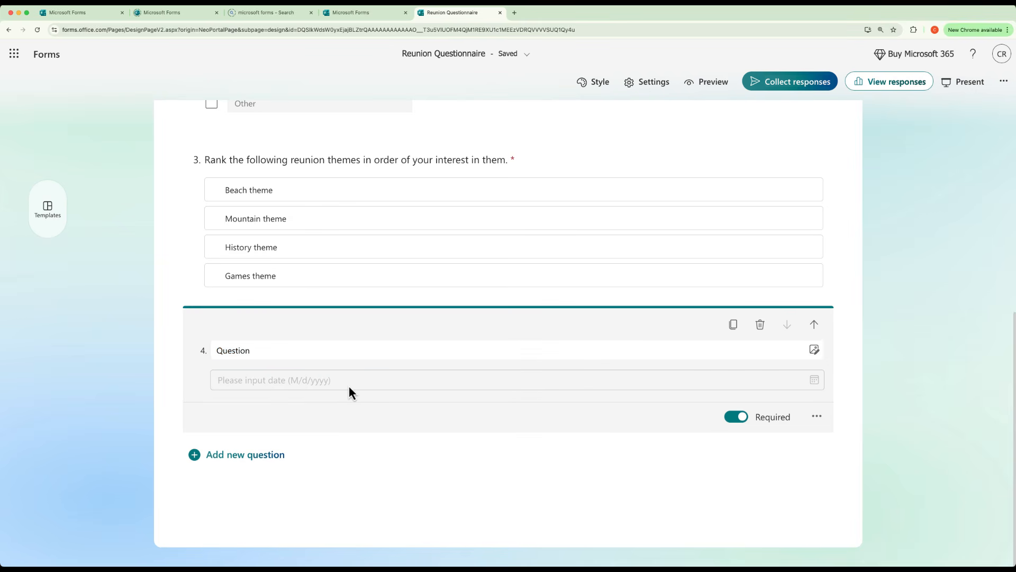
pyautogui.click(243, 455)
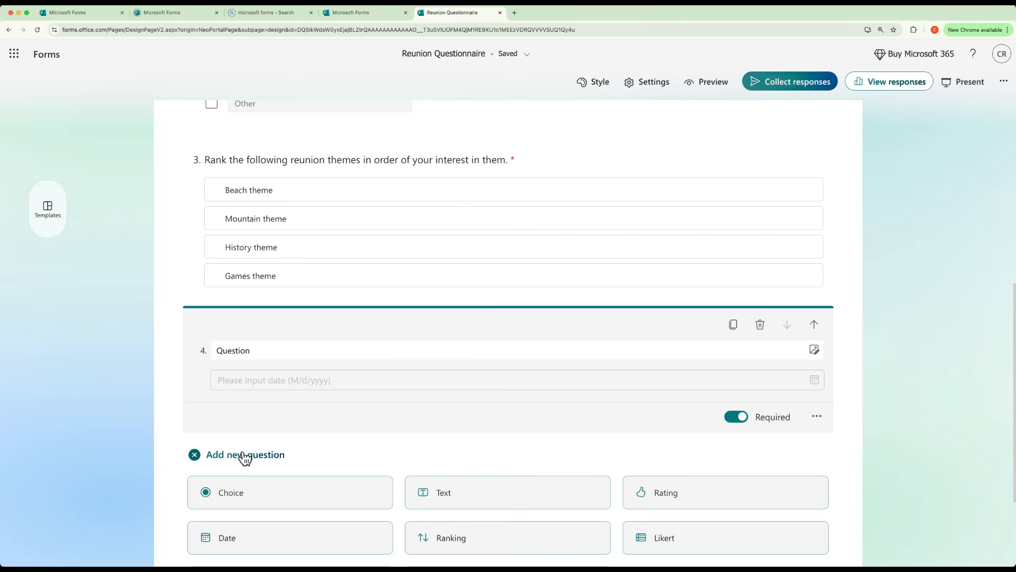
pyautogui.scroll(-3, 477, 453)
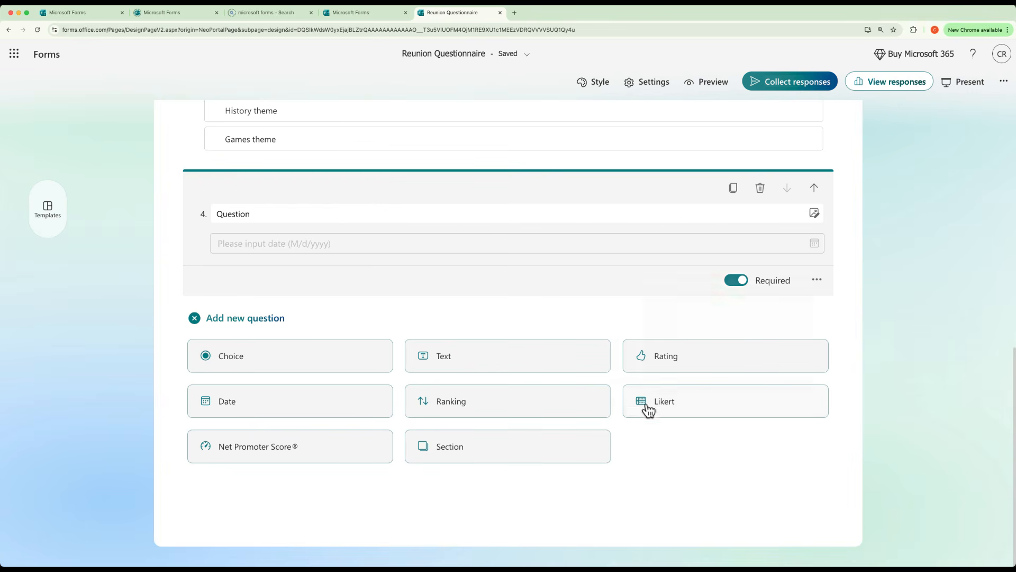
pyautogui.click(760, 187)
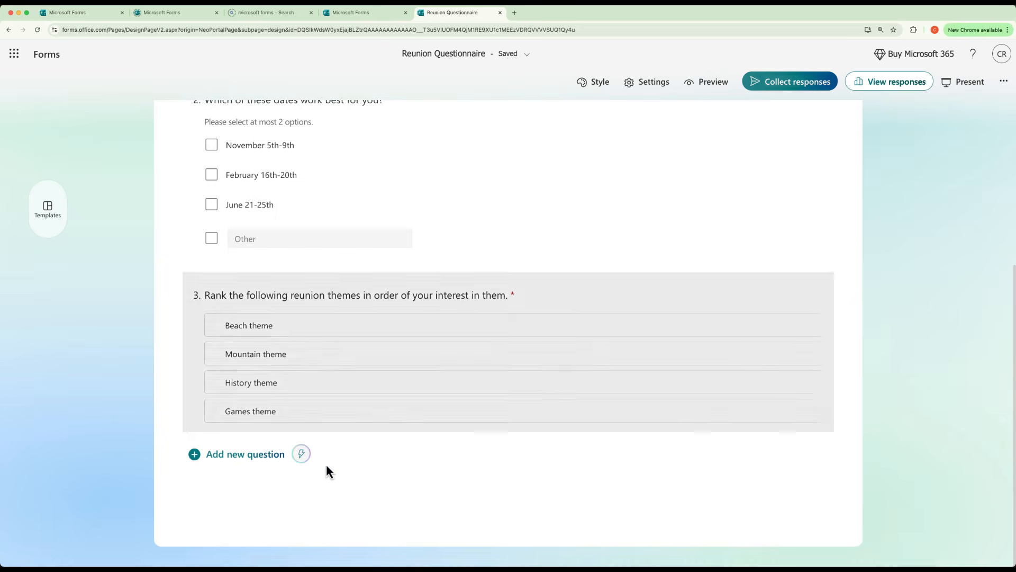
# Add a Rating question that reads "Please rate last year's reunion, from one to five stars."
pyautogui.scroll(-1, 667, 466)
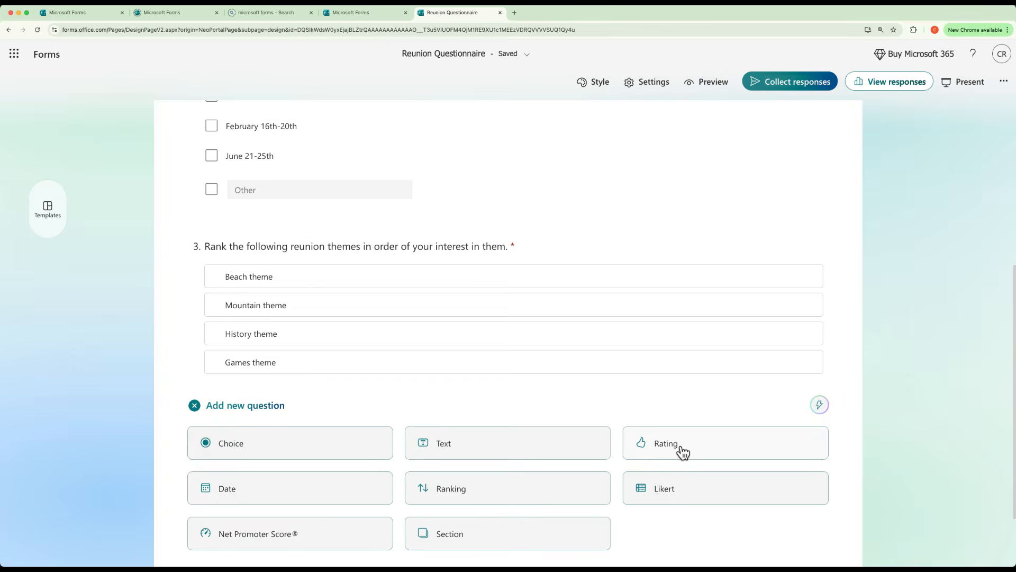
pyautogui.click(681, 452)
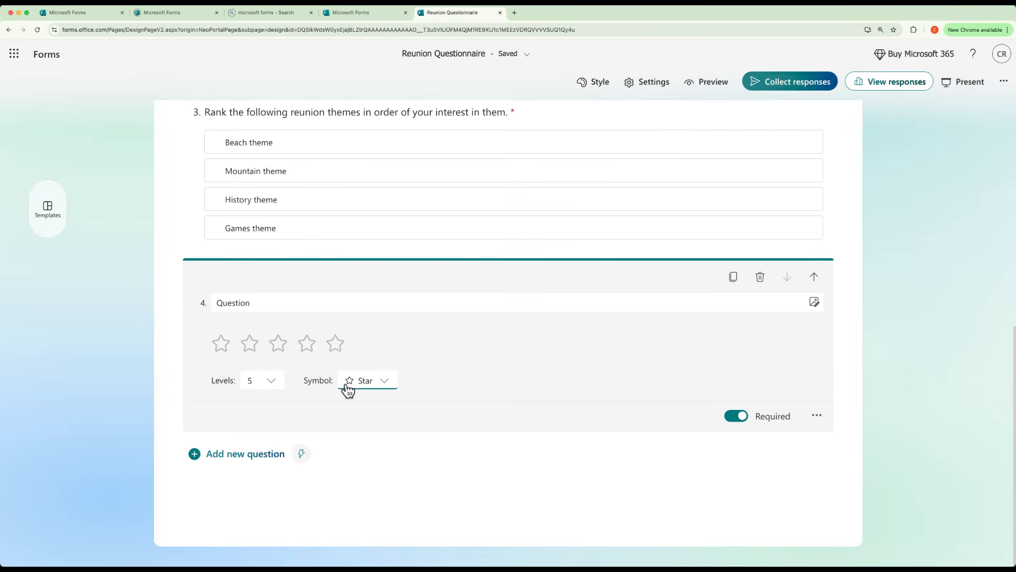
pyautogui.click(249, 300)
pyautogui.write("Please rate last year's reunion")
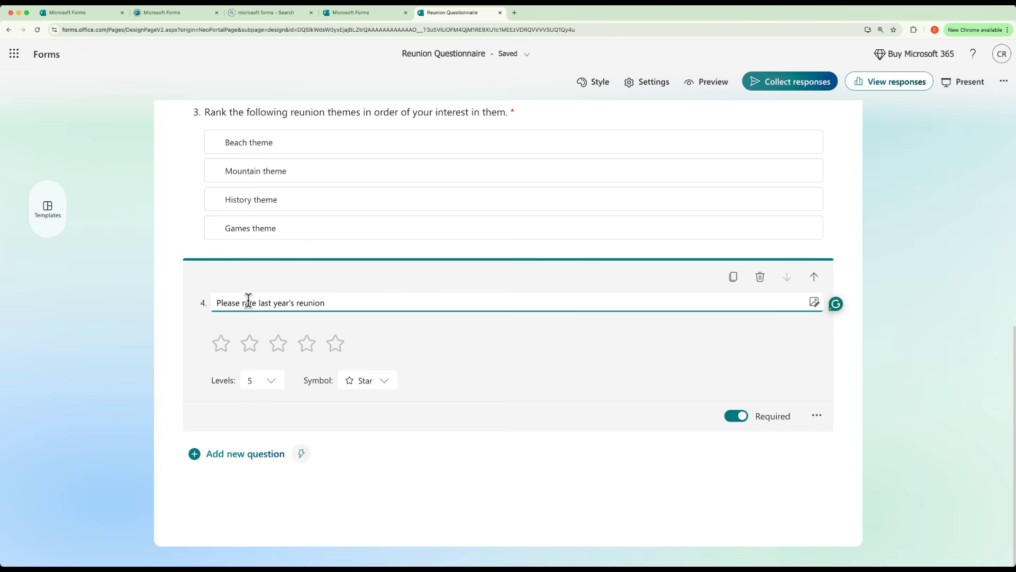
pyautogui.write(', from one to five stars.')
# Try the Number, Ribbon, Heart and Smile face symbols on the rating question and return to Star
pyautogui.click(398, 382)
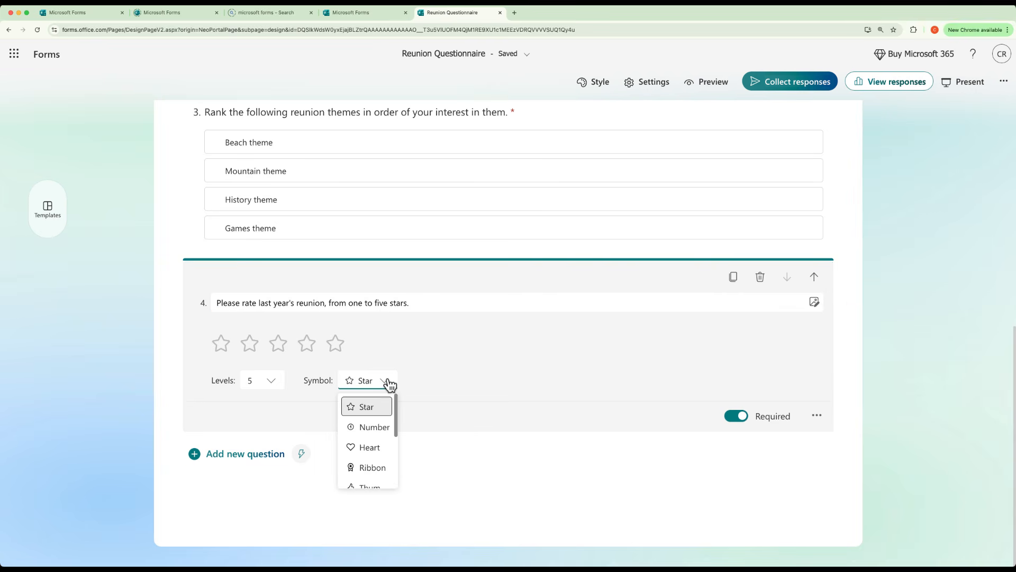
pyautogui.click(375, 426)
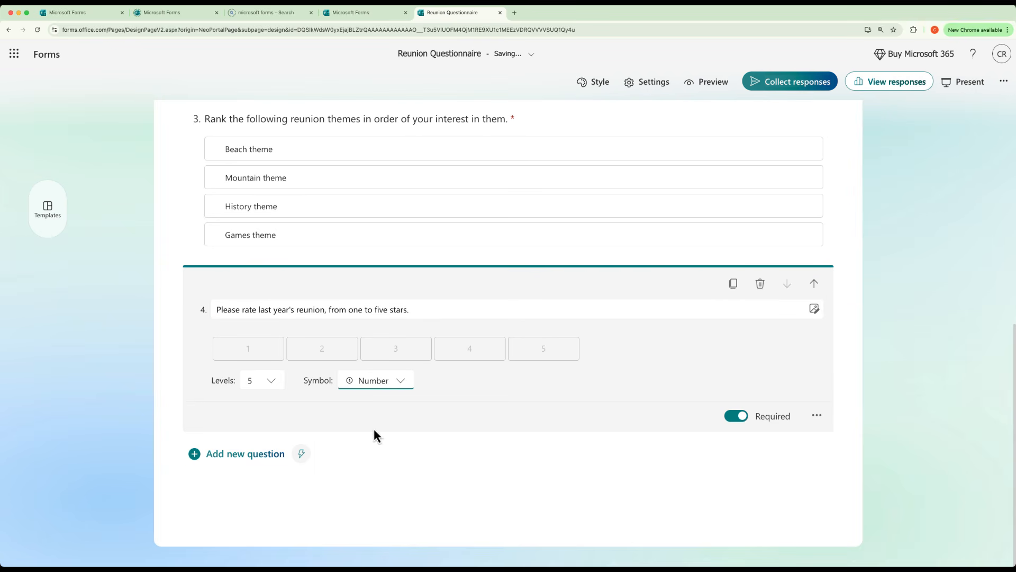
pyautogui.click(401, 381)
pyautogui.click(383, 466)
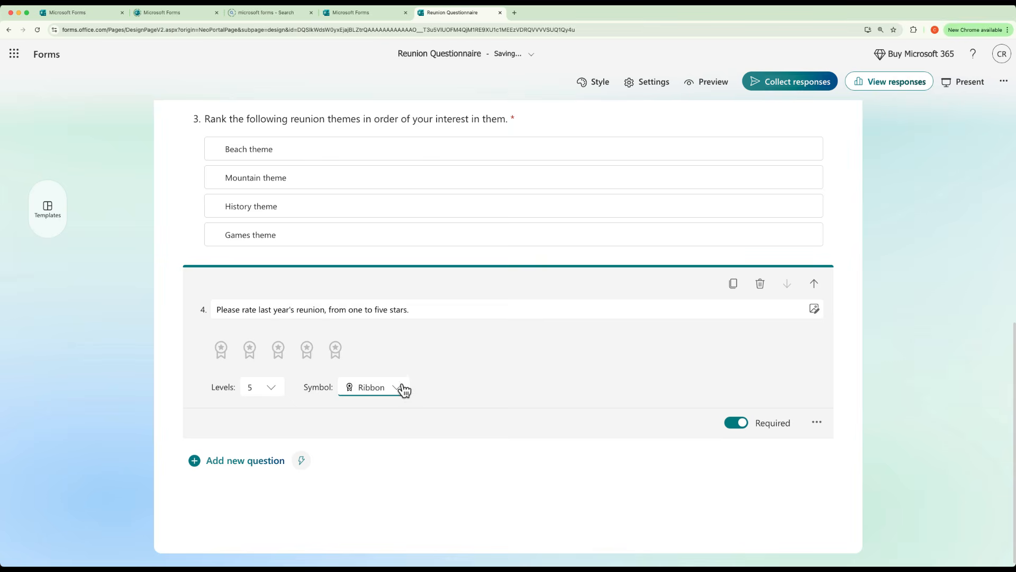
pyautogui.click(399, 388)
pyautogui.click(394, 453)
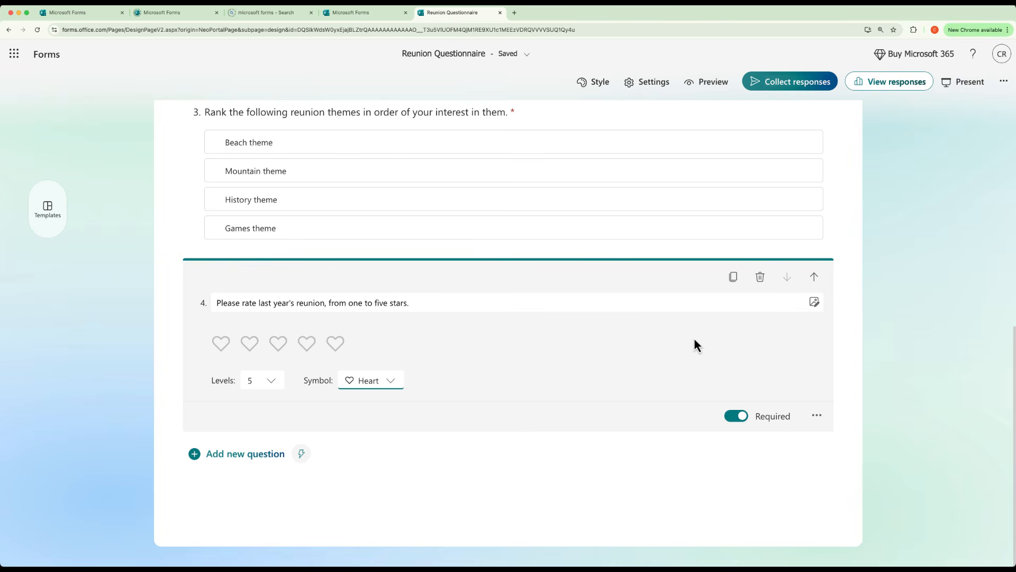
pyautogui.click(392, 384)
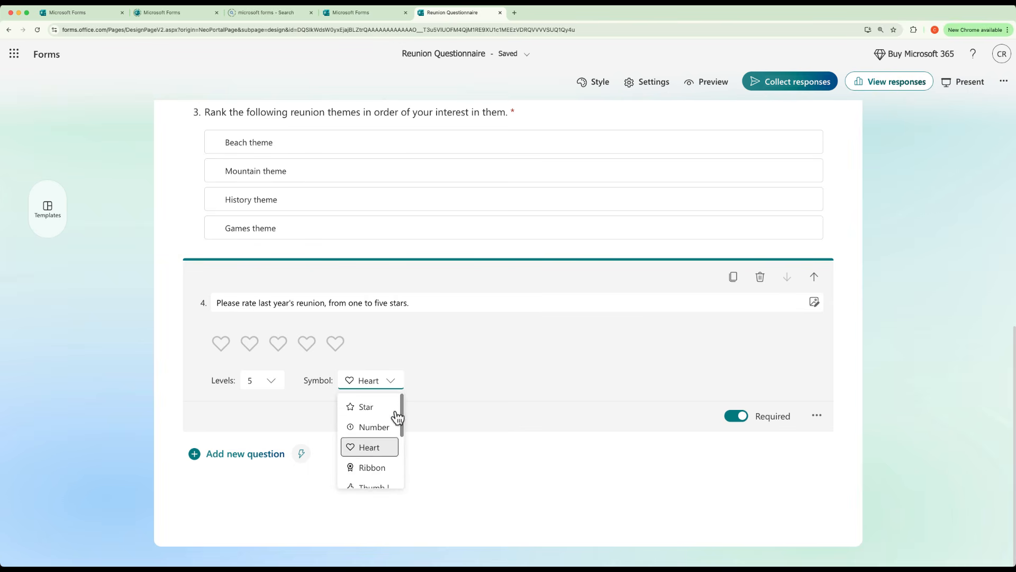
pyautogui.scroll(-2, 379, 448)
pyautogui.click(378, 441)
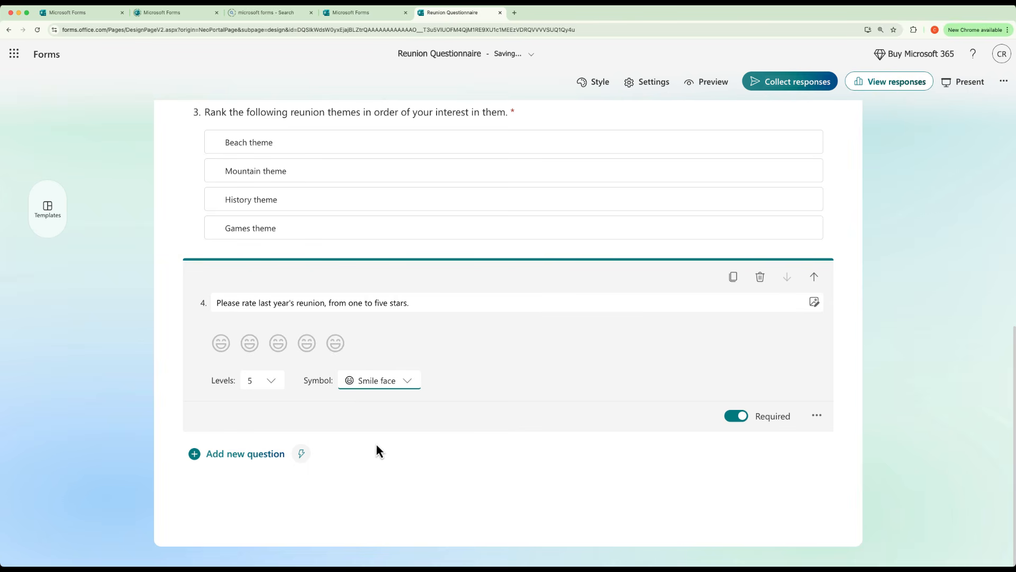
pyautogui.click(408, 385)
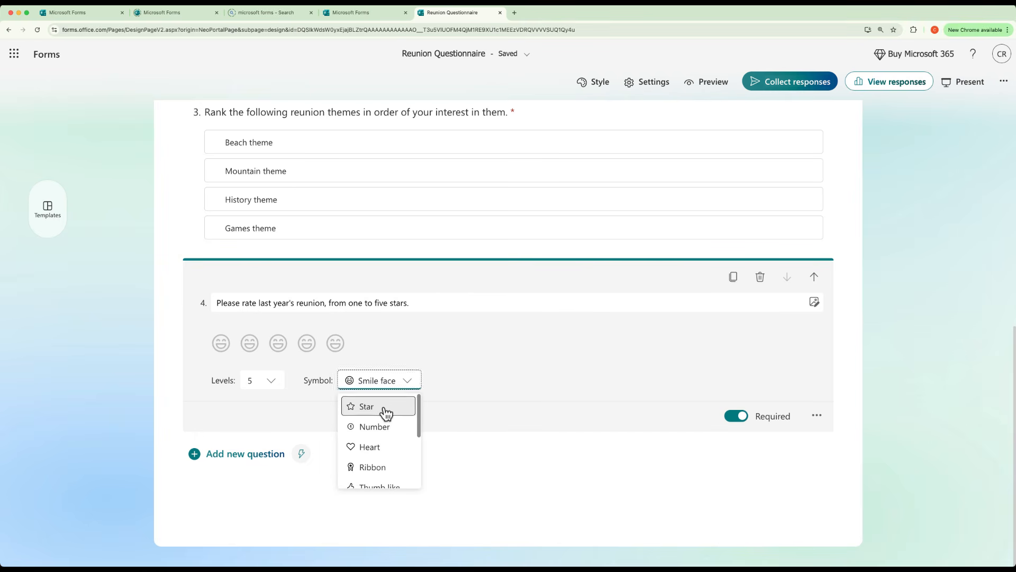
pyautogui.click(386, 413)
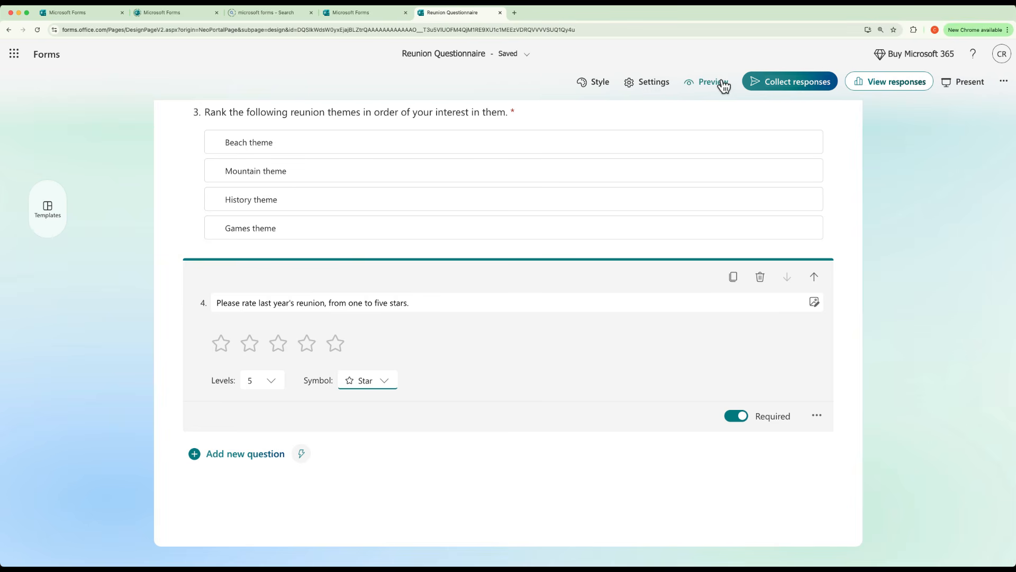
# Preview the questionnaire as respondents see it on a computer
pyautogui.click(723, 84)
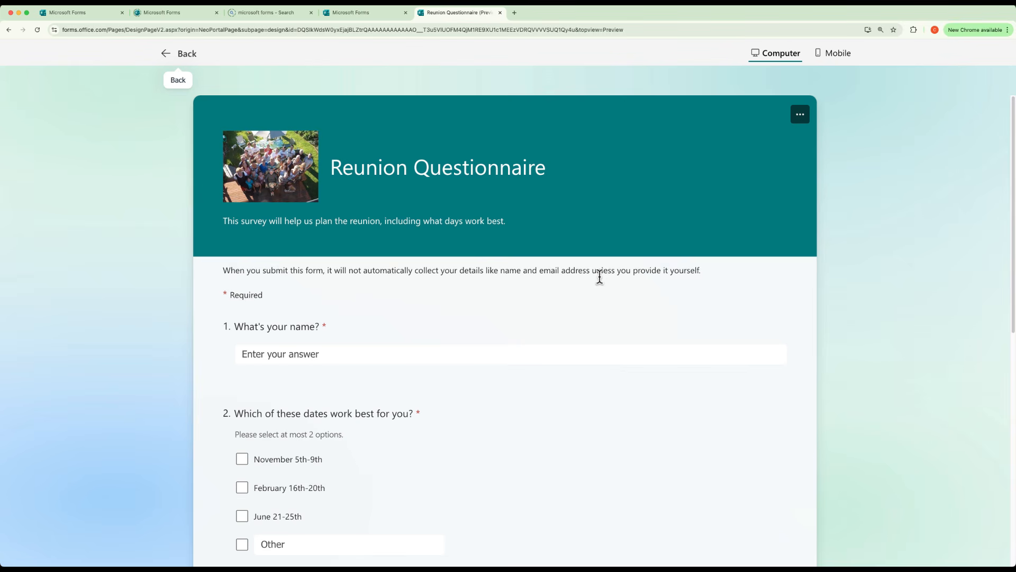
# Answer the name question with the respondent's first name and choose November 5th-9th and June 21-25th as the preferred dates
pyautogui.click(318, 354)
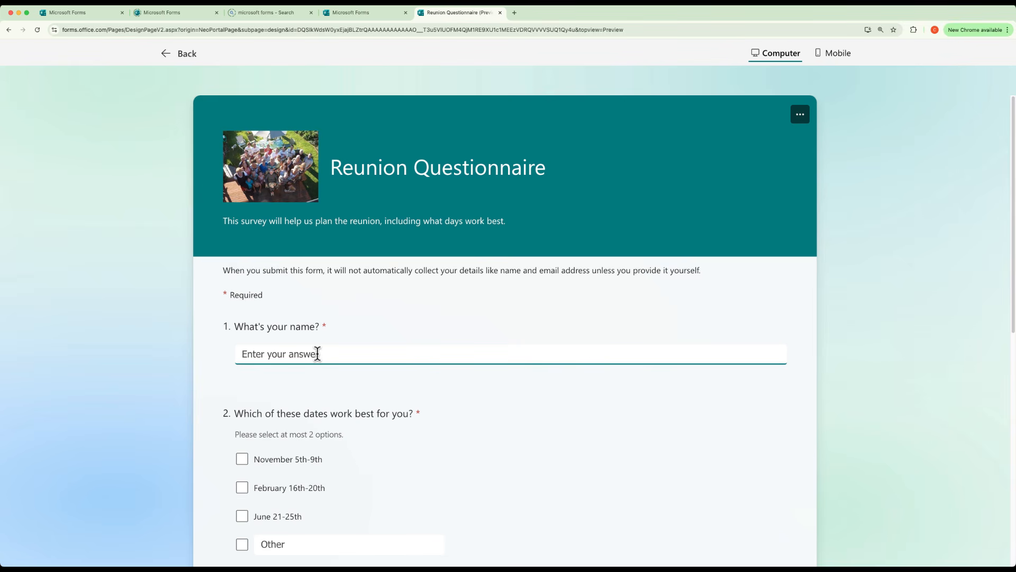
pyautogui.write('Charles')
pyautogui.scroll(-2, 269, 378)
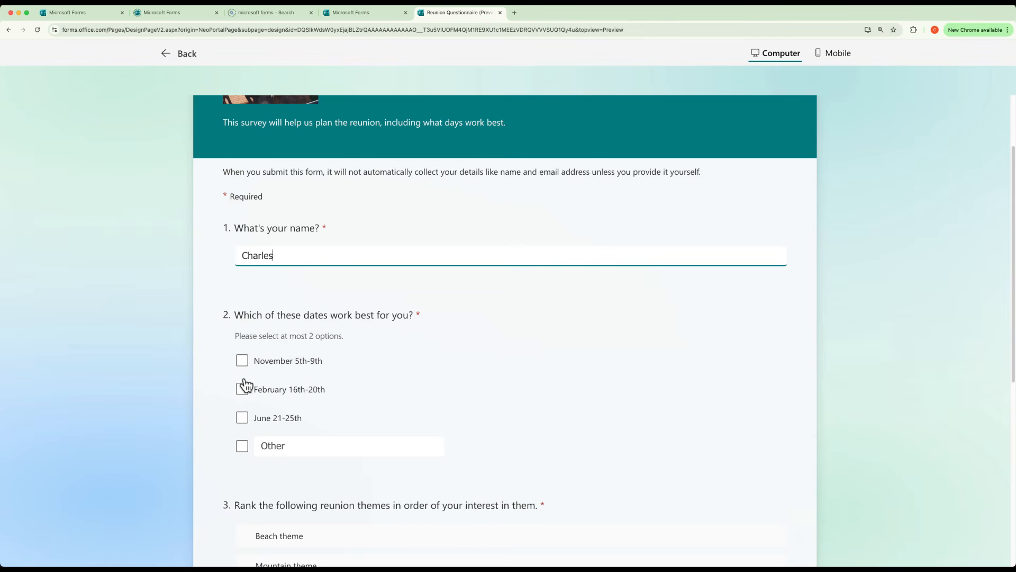
pyautogui.click(244, 362)
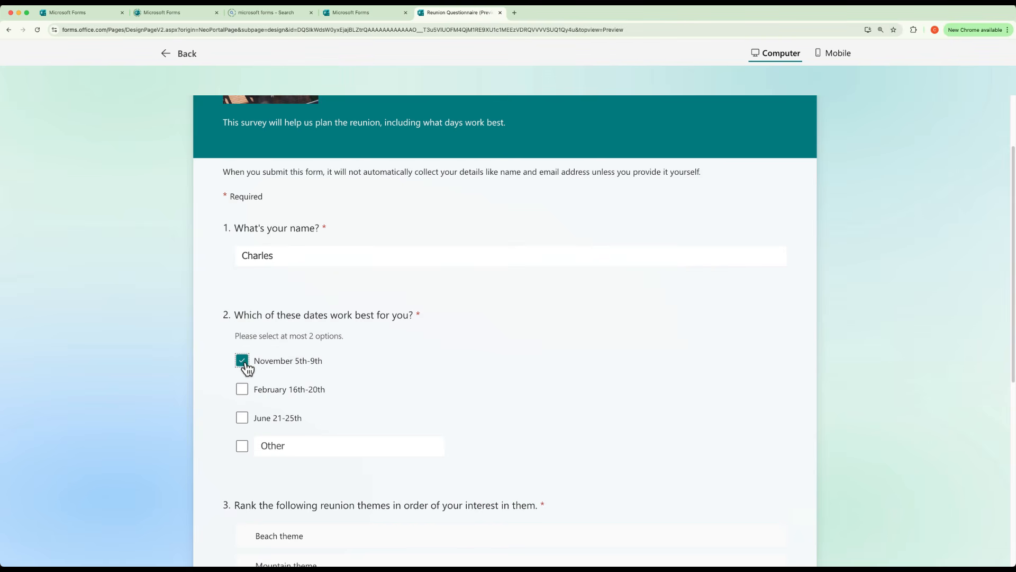
pyautogui.click(241, 418)
# Rank the reunion themes in the order History, Mountain, Beach, Games
pyautogui.scroll(-3, 254, 423)
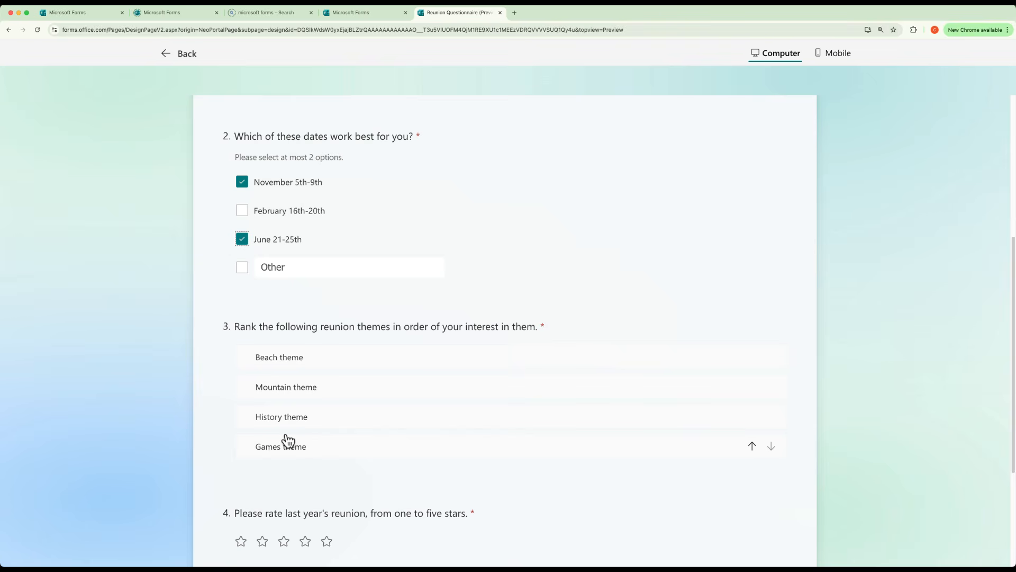
pyautogui.click(258, 364)
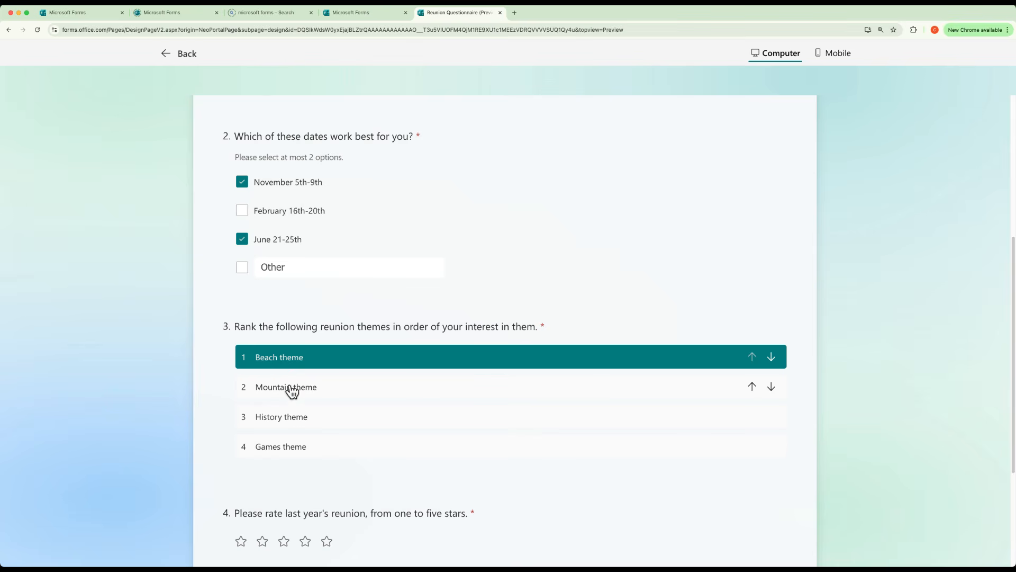
pyautogui.moveTo(286, 377); pyautogui.dragTo(283, 352)
# Rate last year's reunion five stars and submit the questionnaire response
pyautogui.scroll(-4, 291, 354)
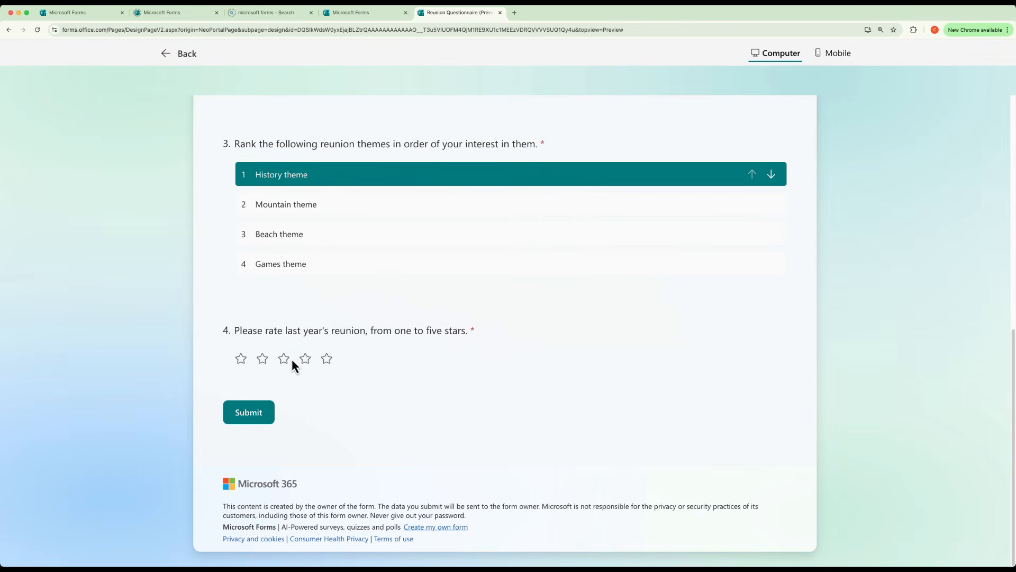
pyautogui.click(328, 360)
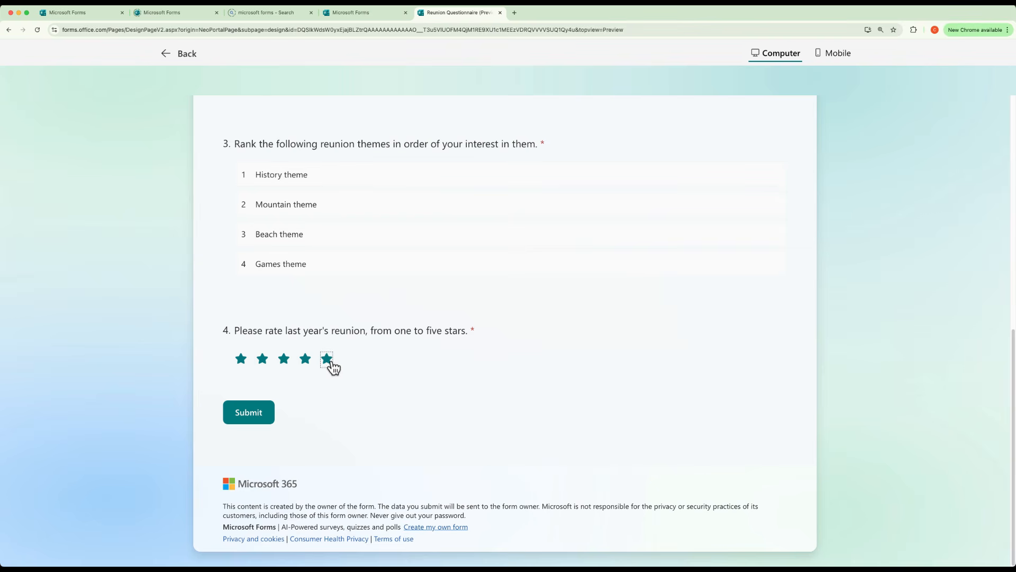
pyautogui.click(248, 414)
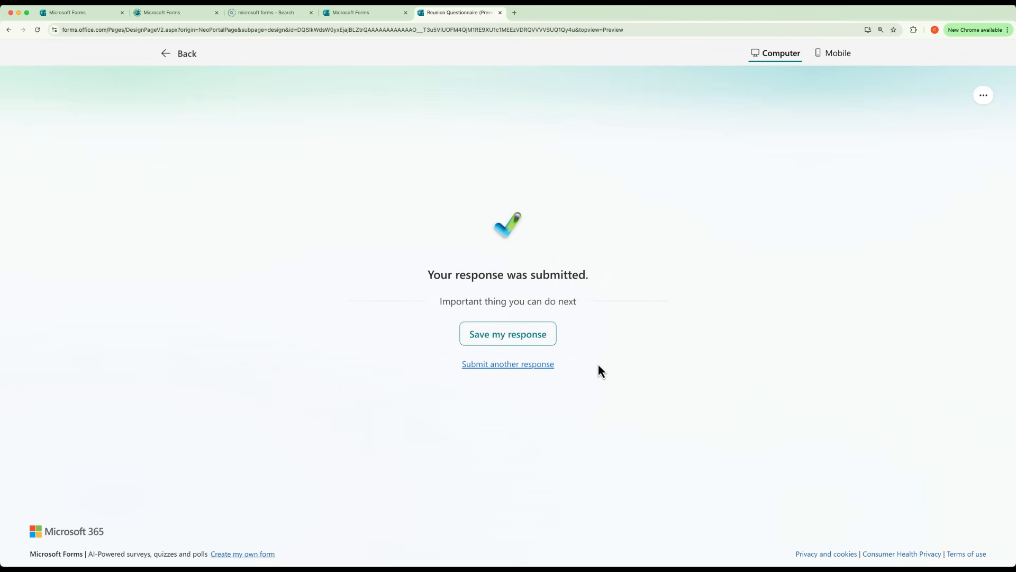
# Examine the submission confirmation and switch the preview to the mobile layout
pyautogui.moveTo(447, 274); pyautogui.dragTo(572, 276)
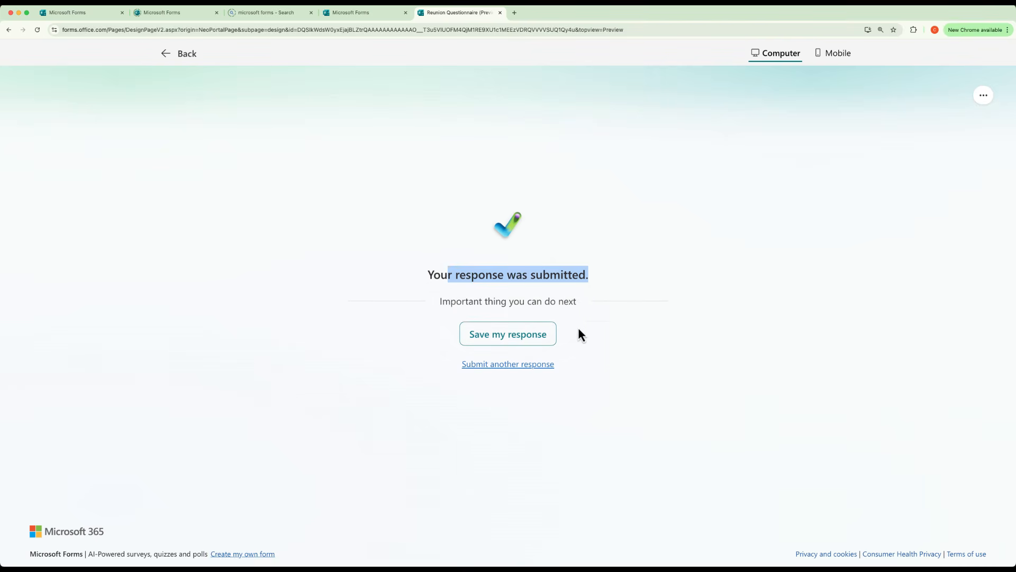
pyautogui.click(578, 331)
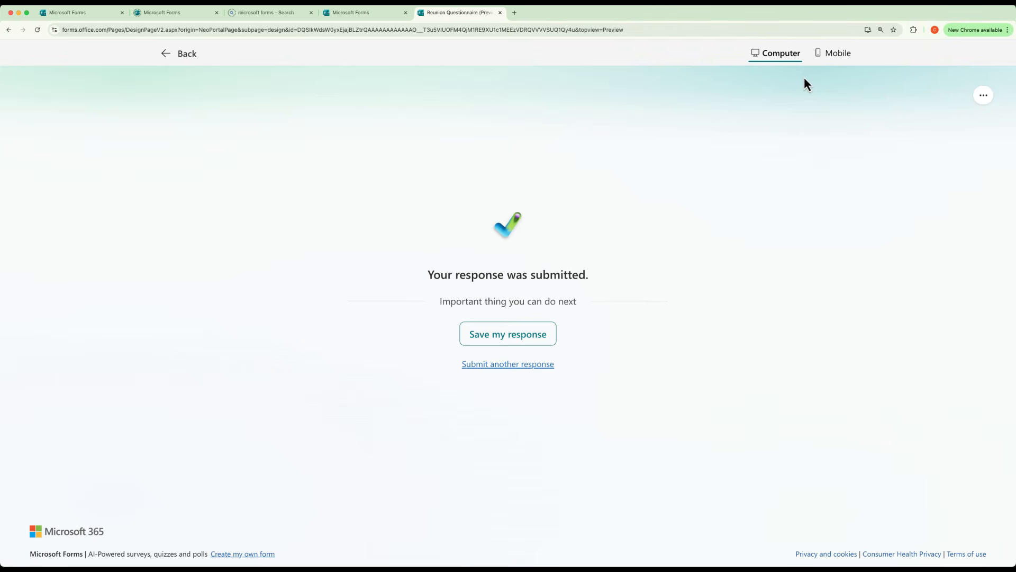
pyautogui.click(833, 57)
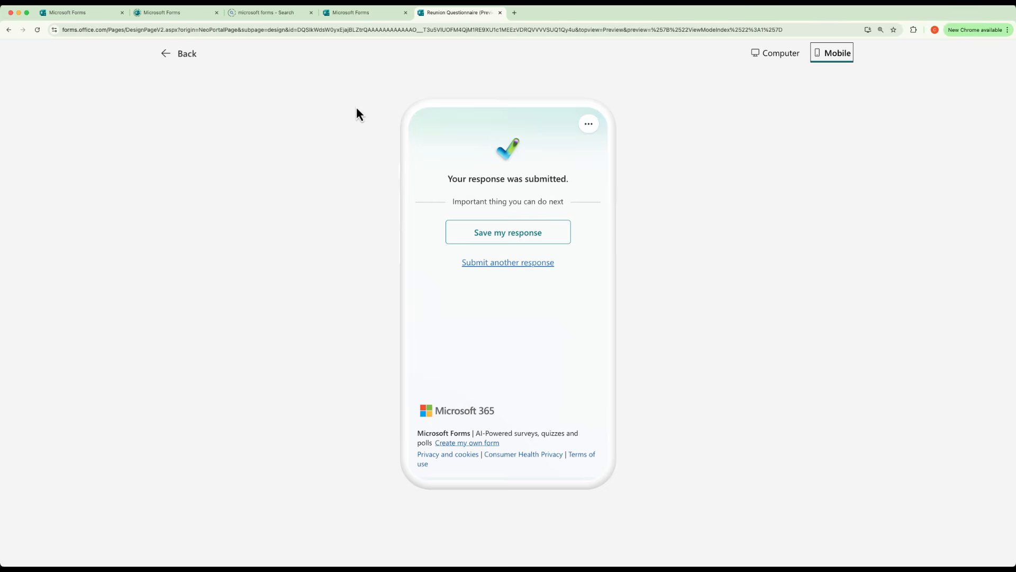
# Leave the preview for the questionnaire's editing view and open the form's settings
pyautogui.click(190, 55)
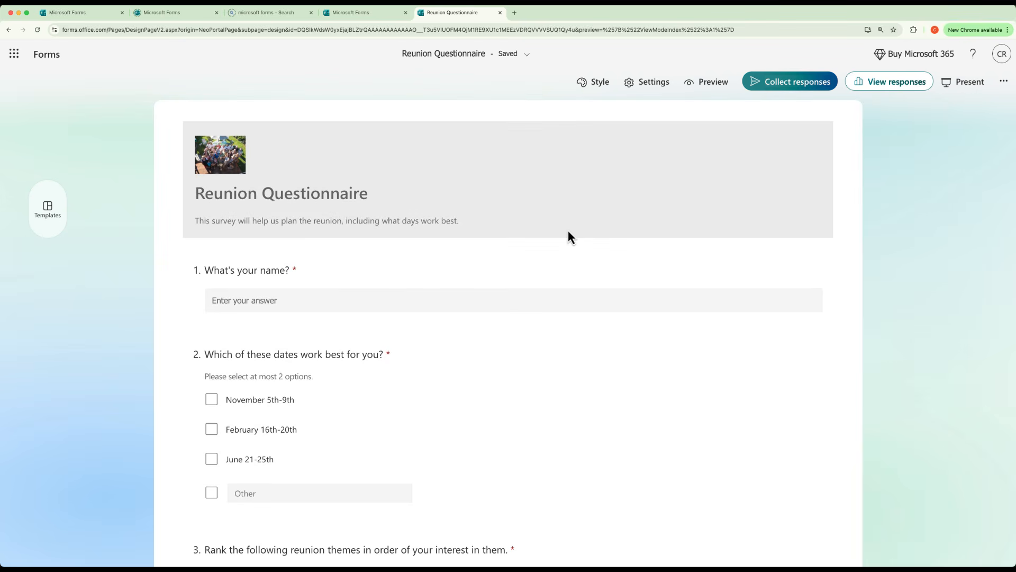
pyautogui.scroll(-1, 735, 357)
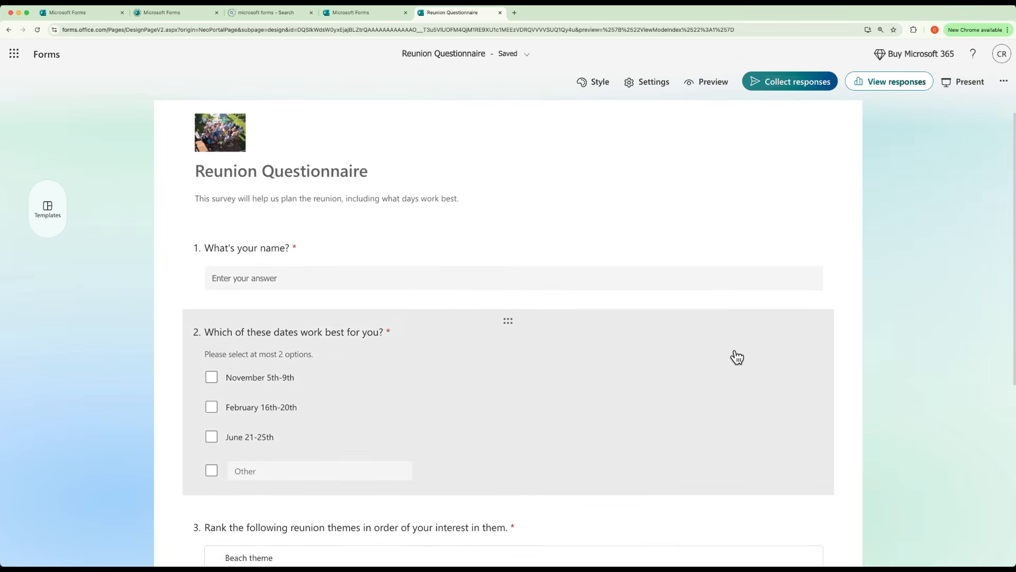
pyautogui.scroll(-2, 737, 356)
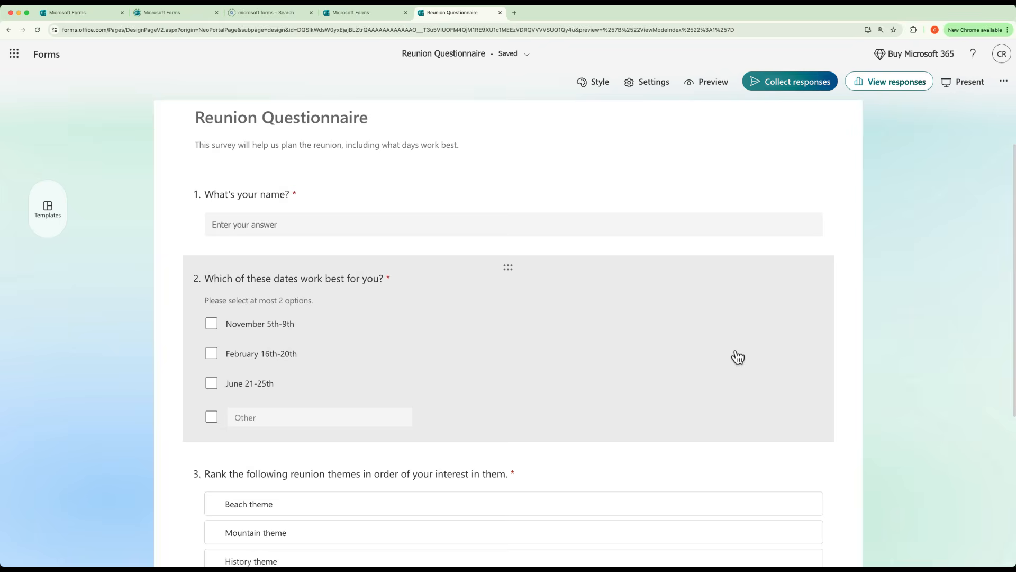
pyautogui.scroll(3, 773, 323)
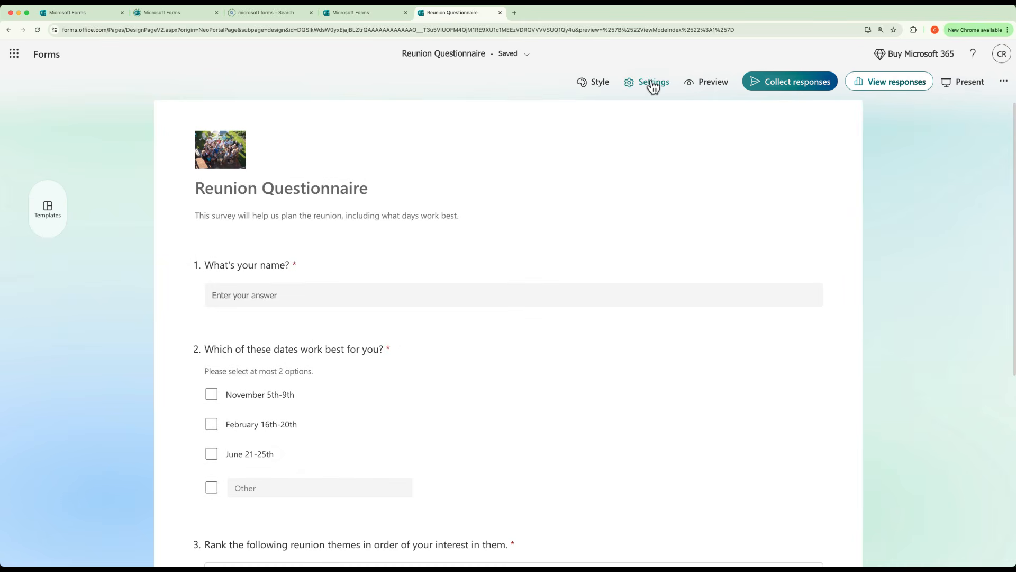
pyautogui.click(653, 85)
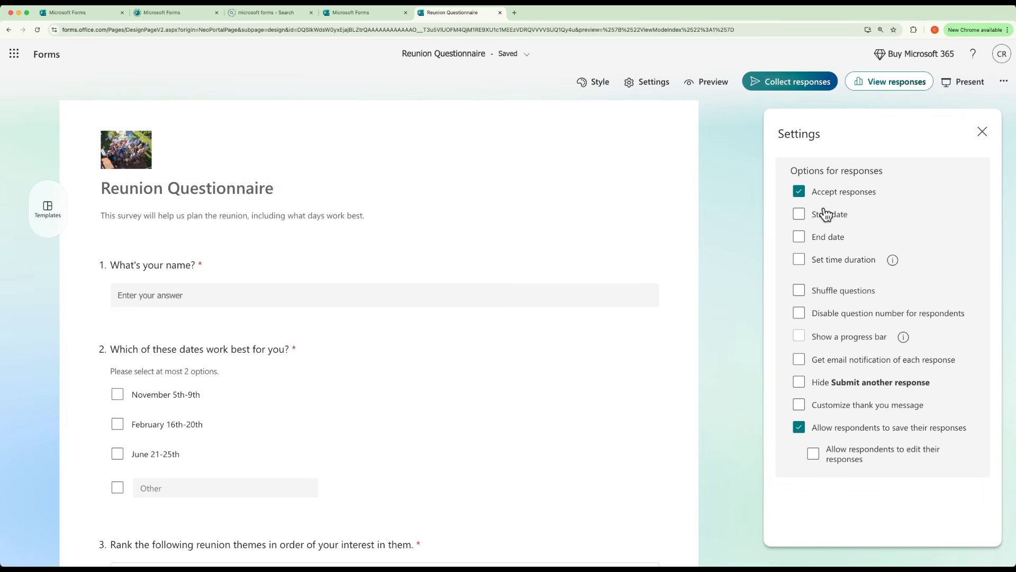
# Try disabling Accept responses and enabling Start date and End date, and revert each of these options
pyautogui.click(799, 191)
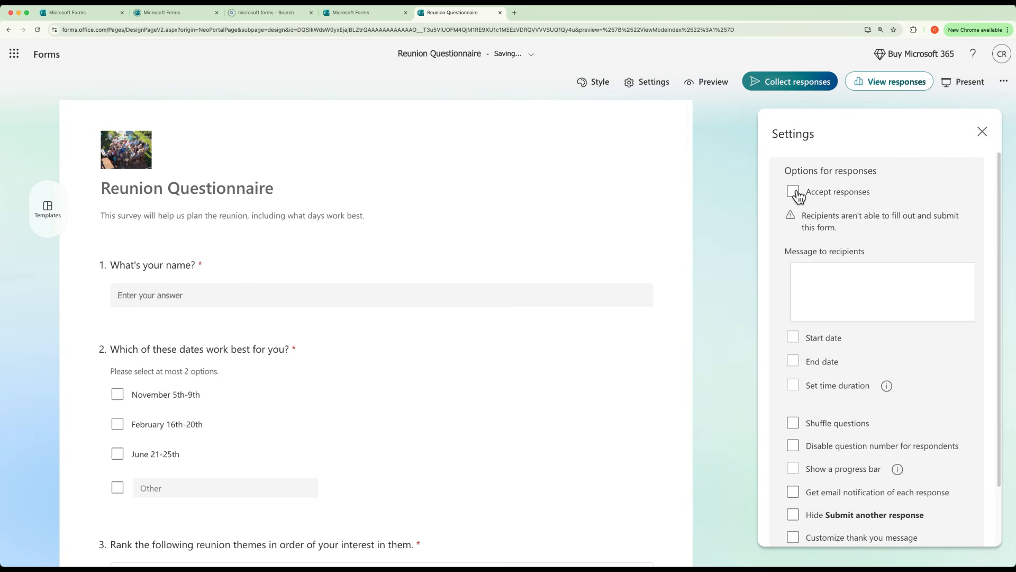
pyautogui.click(798, 193)
pyautogui.click(803, 216)
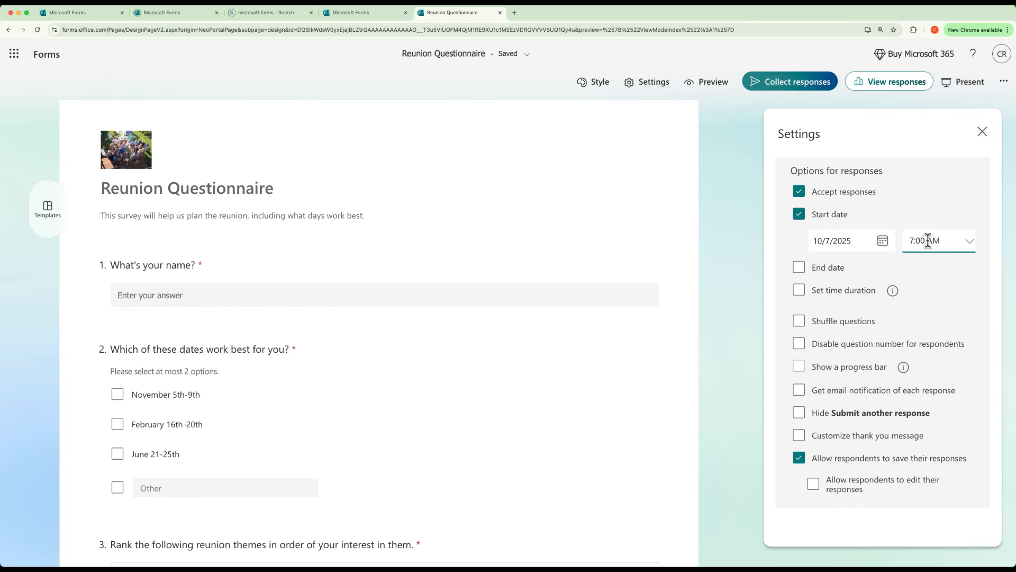
pyautogui.click(799, 270)
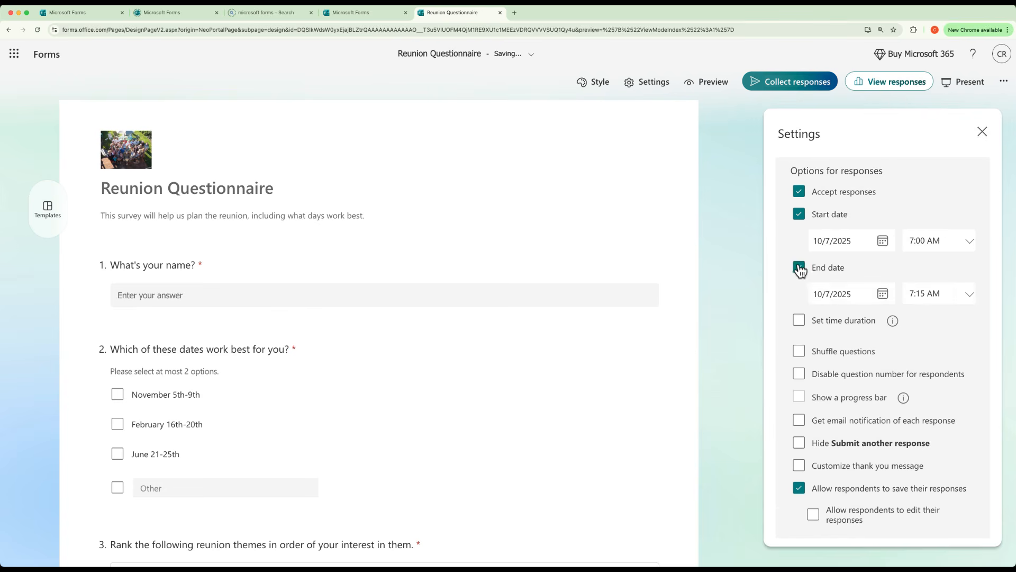
pyautogui.click(803, 270)
pyautogui.click(799, 214)
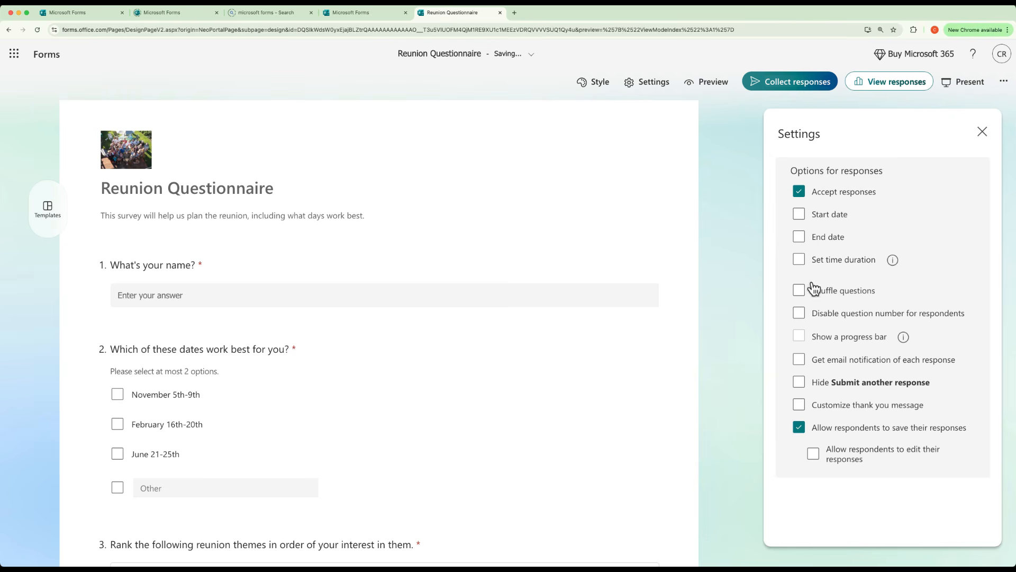
# Enable a 30-minute time duration, shuffling of all questions, email notification of each response, and hiding of Submit another response
pyautogui.click(801, 263)
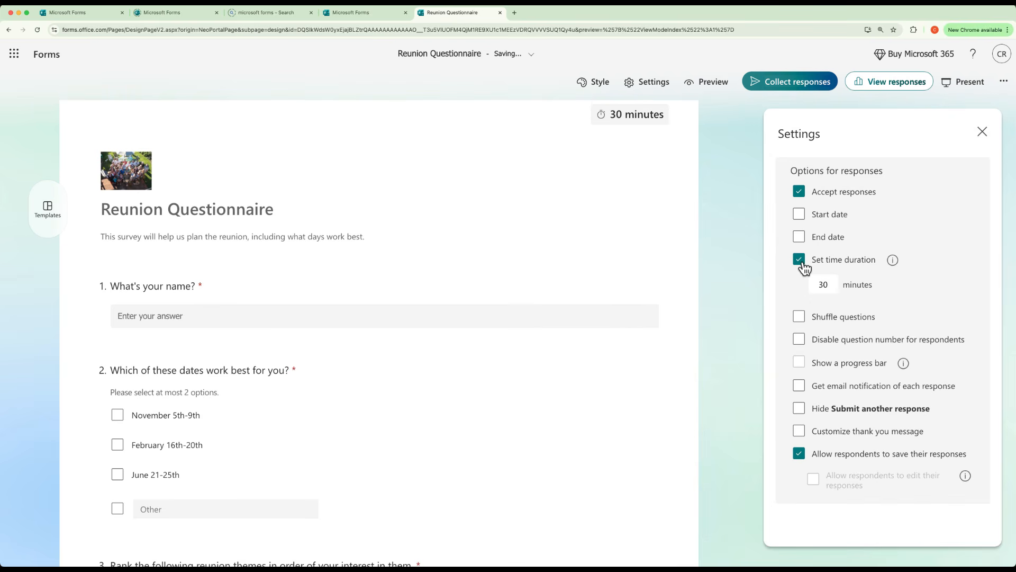
pyautogui.click(799, 319)
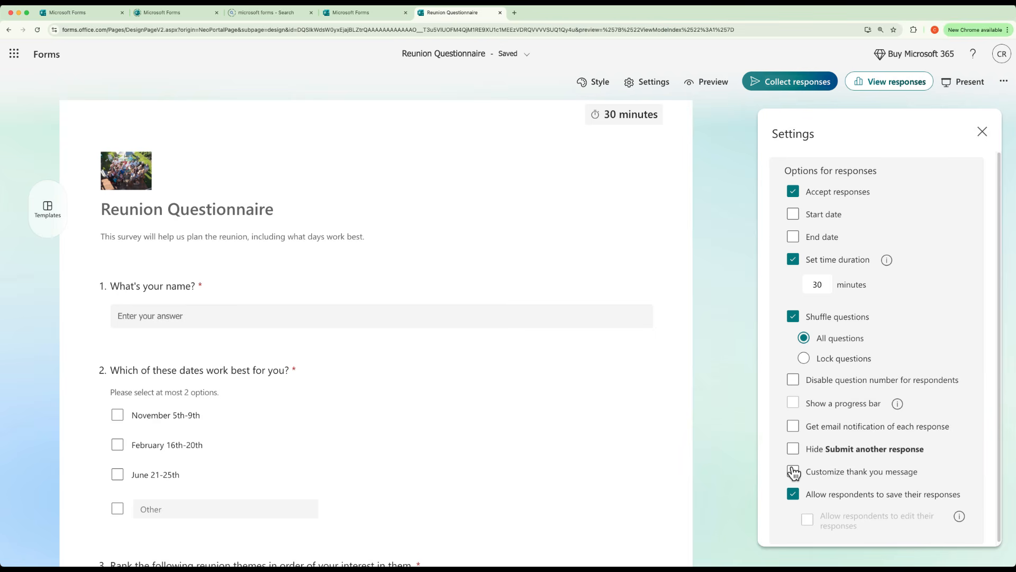
pyautogui.click(794, 427)
pyautogui.scroll(-1, 833, 402)
pyautogui.click(814, 449)
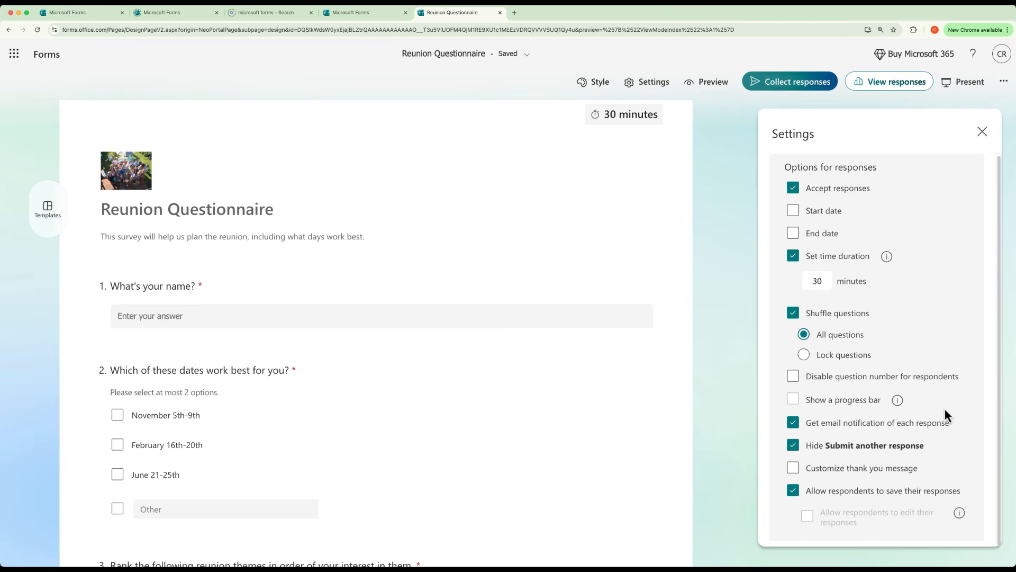
# Customize the thank you message to read "Thanks, wonderful family member!" and open the form's style options
pyautogui.click(795, 468)
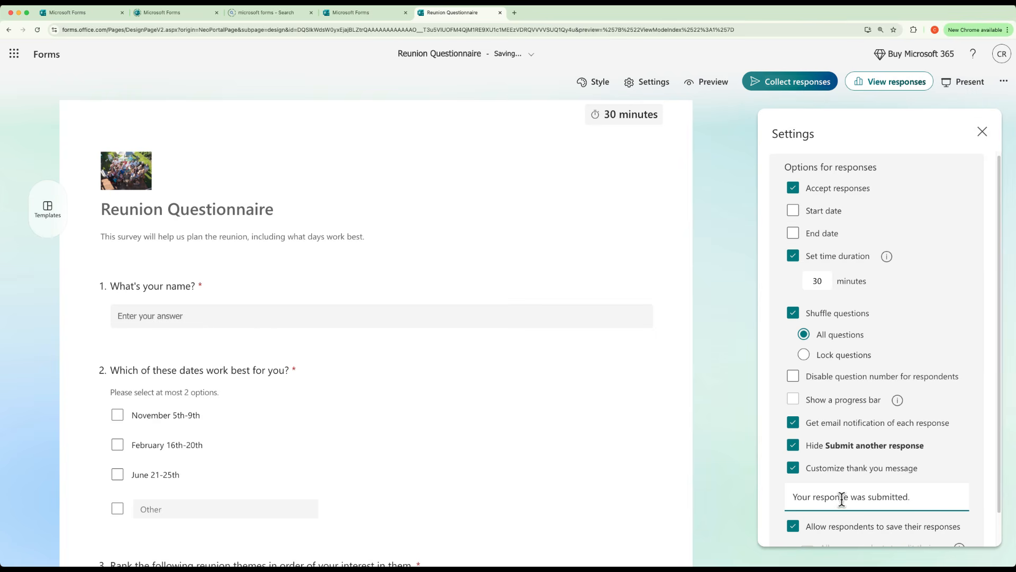
pyautogui.click(797, 496)
pyautogui.moveTo(797, 497); pyautogui.dragTo(978, 501)
pyautogui.write('Thank')
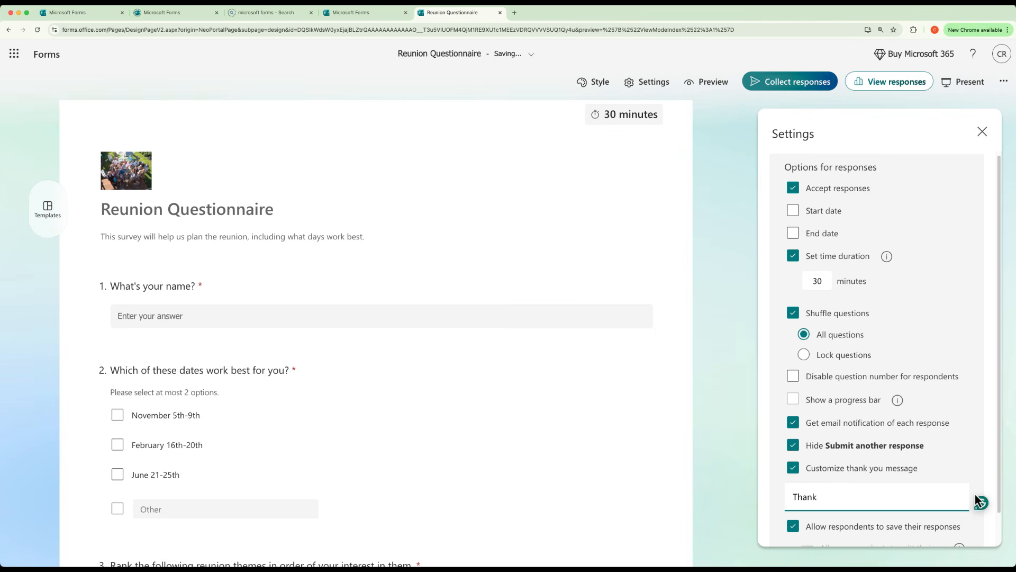
pyautogui.write('s, wonderful family member!')
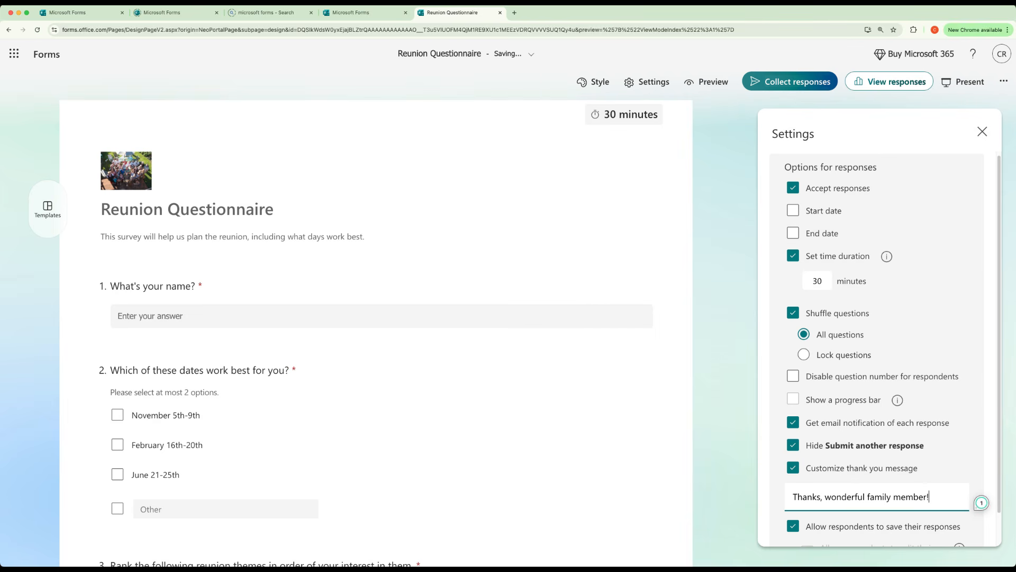
pyautogui.scroll(-2, 948, 400)
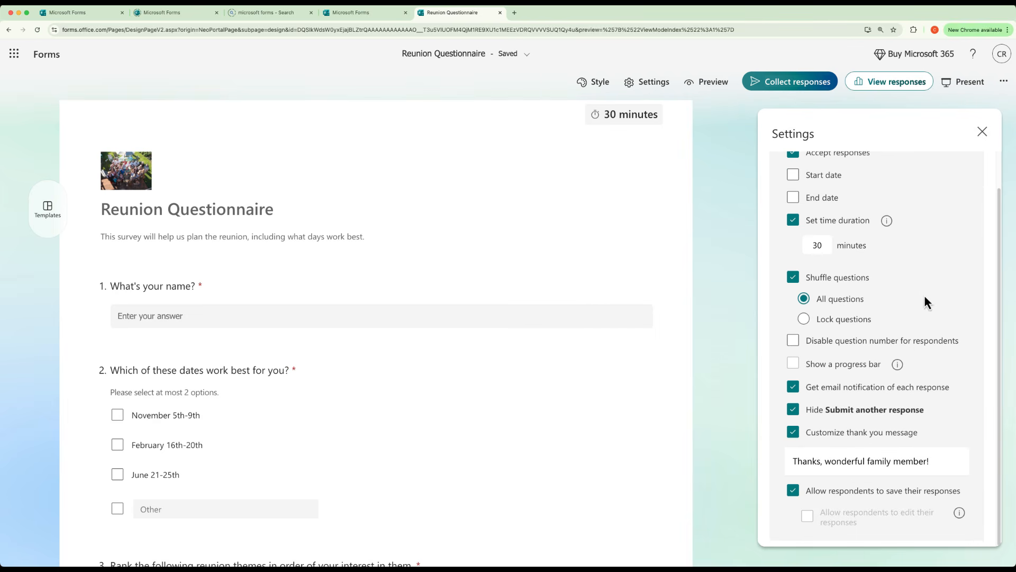
pyautogui.click(926, 471)
pyautogui.click(602, 82)
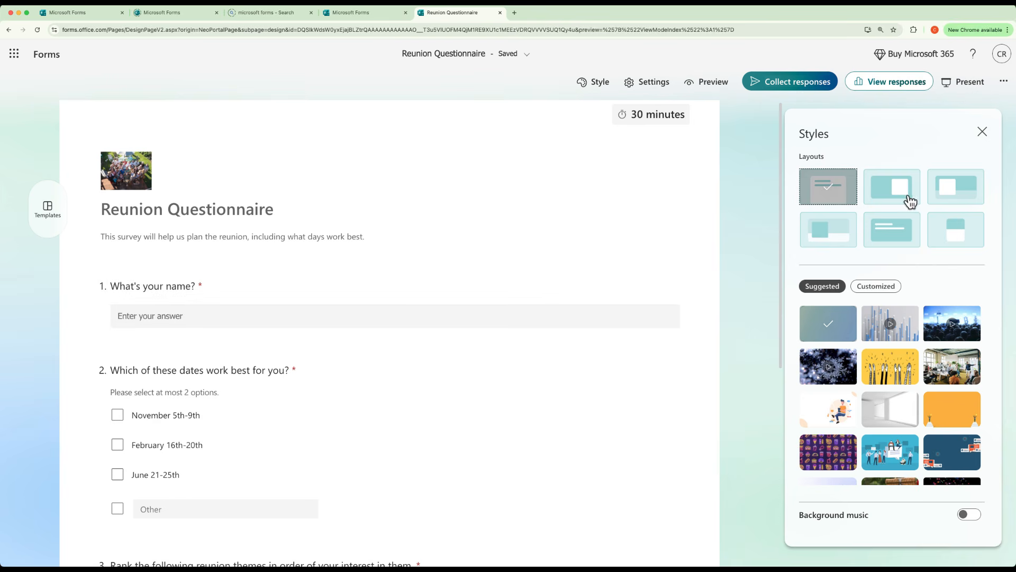
# Try the other five form layouts and return to the first one
pyautogui.click(910, 202)
pyautogui.click(951, 203)
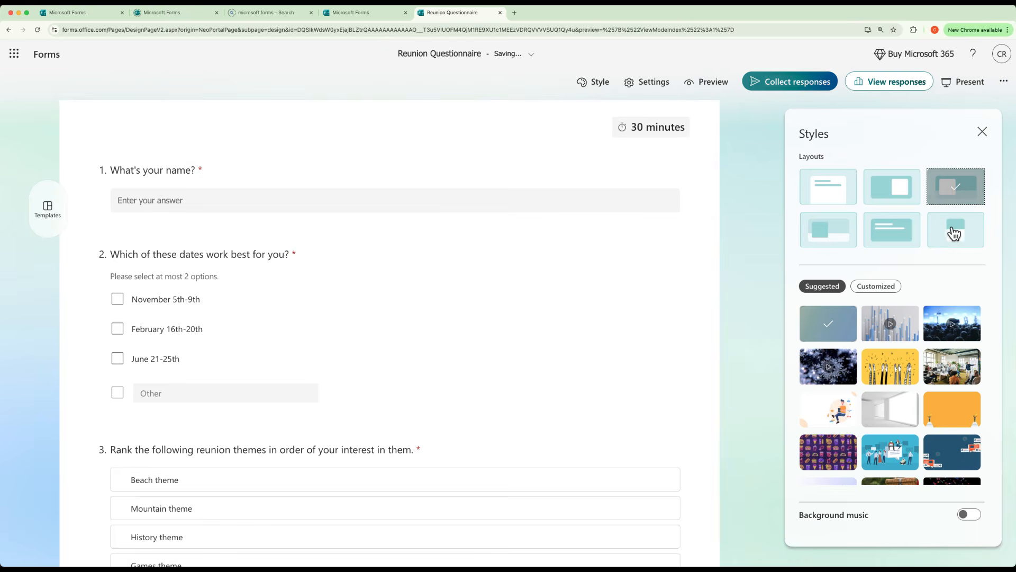
pyautogui.click(952, 233)
pyautogui.click(882, 243)
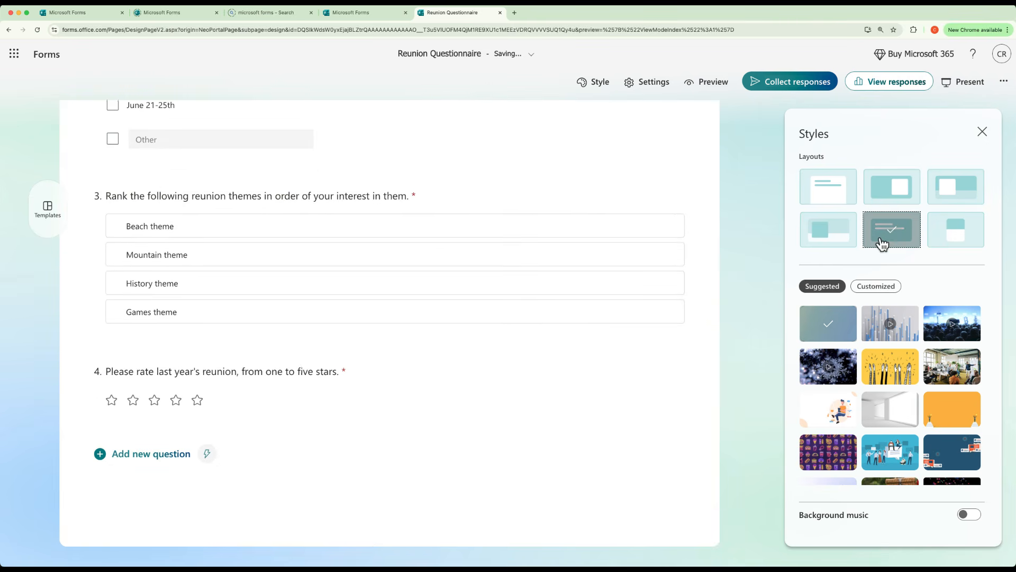
pyautogui.click(844, 239)
pyautogui.click(836, 197)
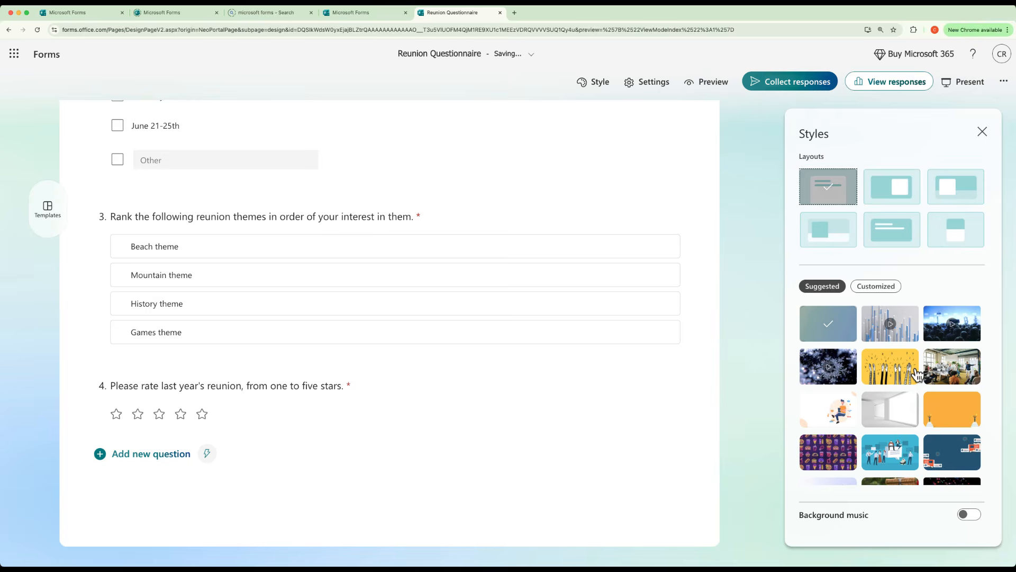
# Apply the suggested background with mountains and hot-air balloons to the form and browse the other suggested backgrounds
pyautogui.scroll(-5, 915, 371)
pyautogui.click(842, 358)
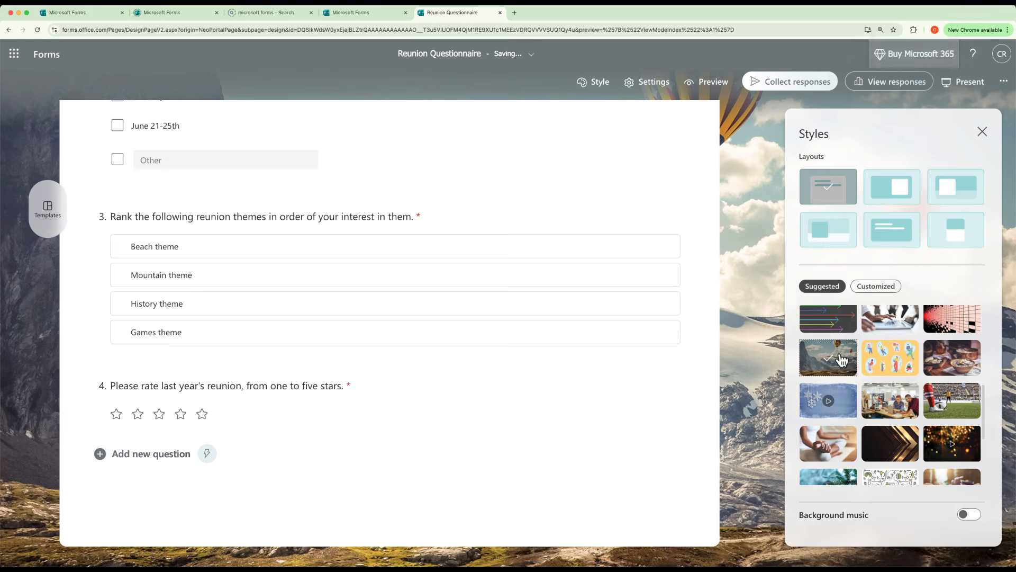
pyautogui.scroll(-3, 857, 384)
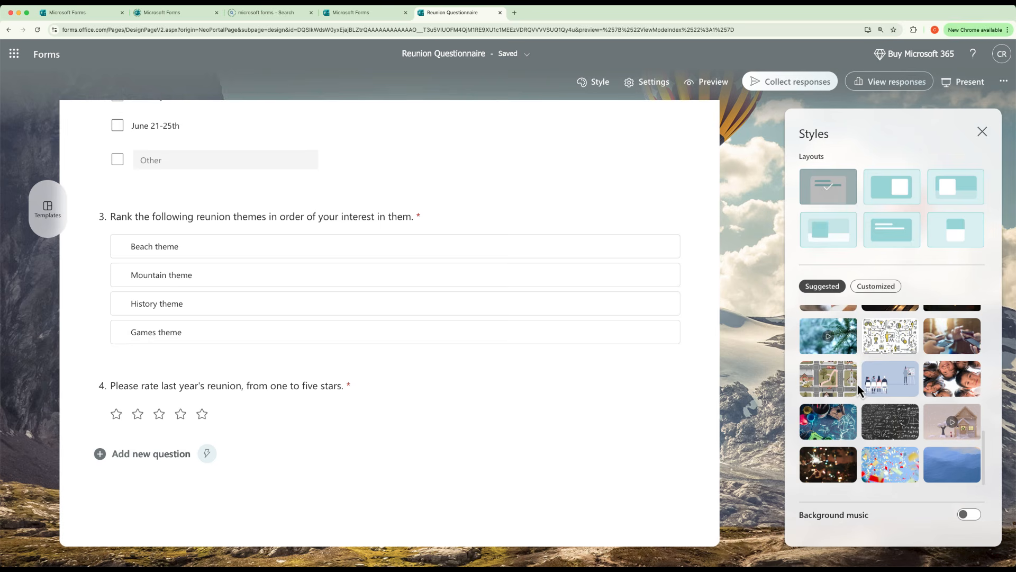
pyautogui.scroll(4, 865, 370)
pyautogui.scroll(2, 867, 365)
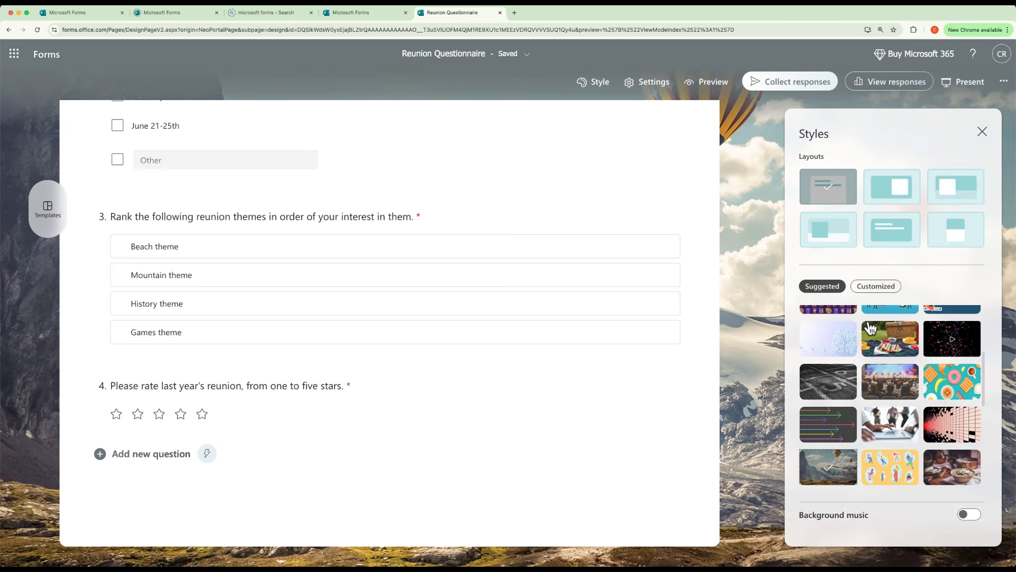
pyautogui.scroll(-3, 890, 370)
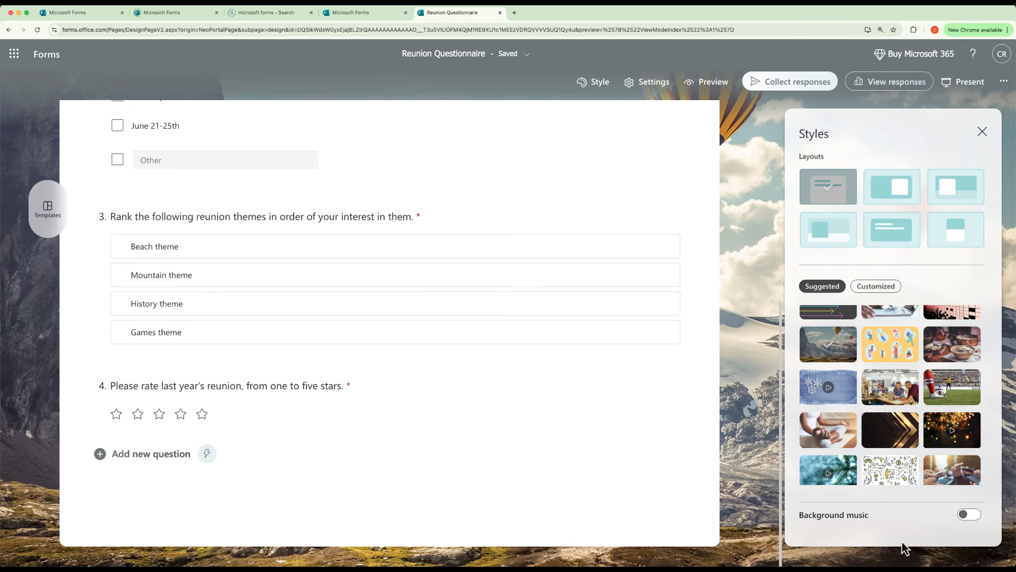
# Try Parallel as the form's background music, and turn the background music off again
pyautogui.click(970, 515)
pyautogui.click(926, 541)
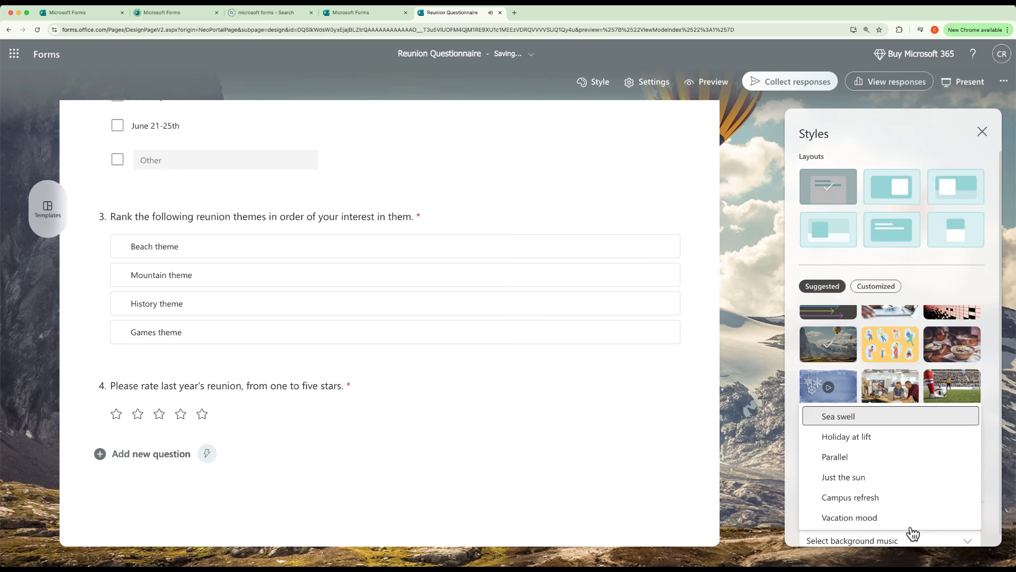
pyautogui.click(869, 457)
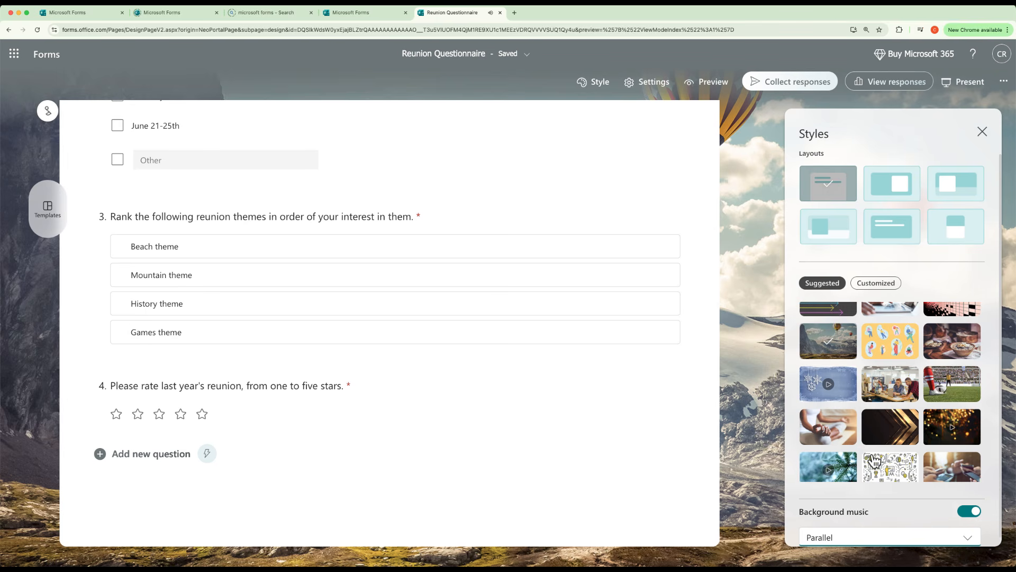
pyautogui.click(969, 511)
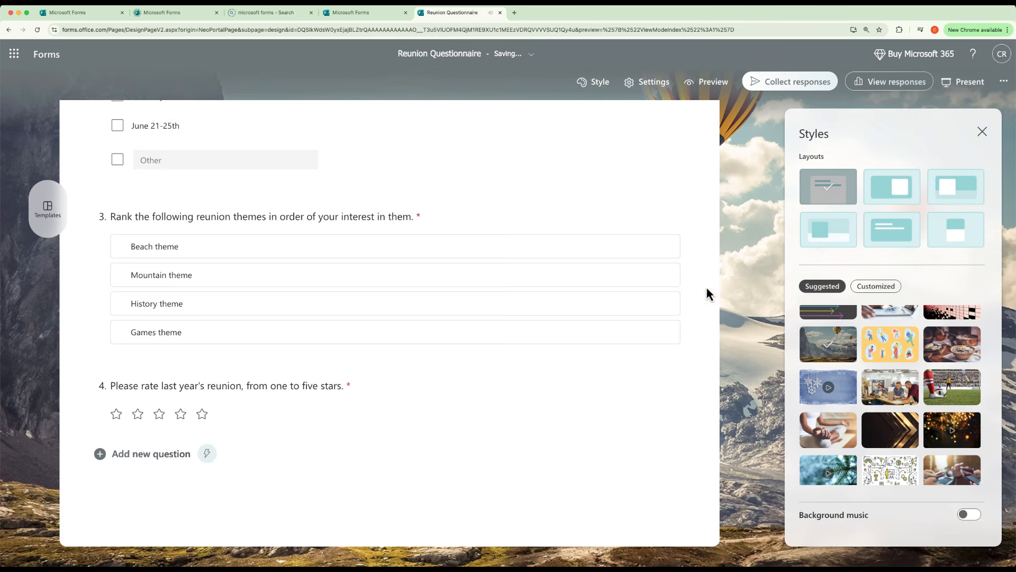
# Open the form's options for collecting responses and copy the full-length form link
pyautogui.scroll(5, 434, 173)
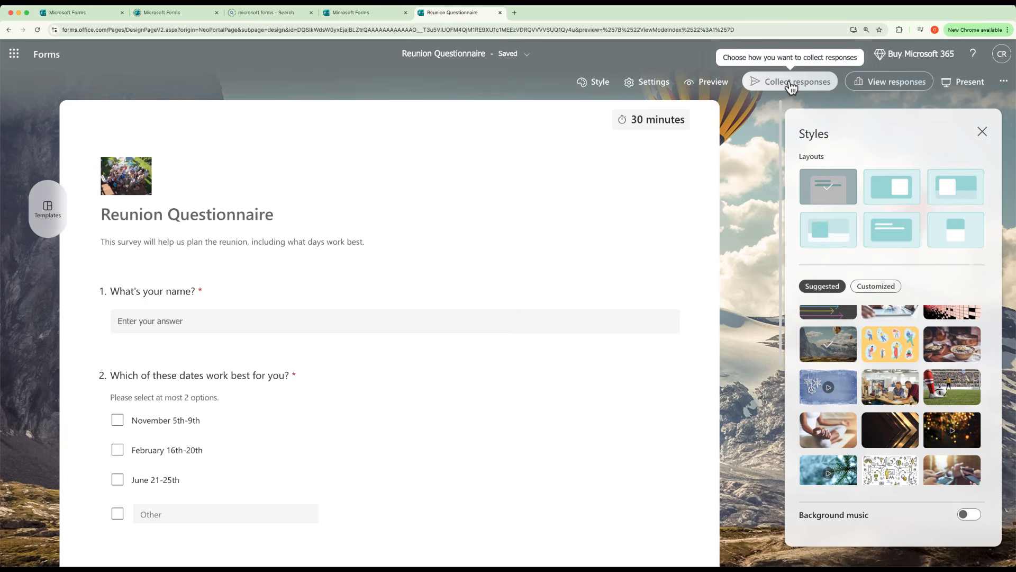
pyautogui.click(792, 84)
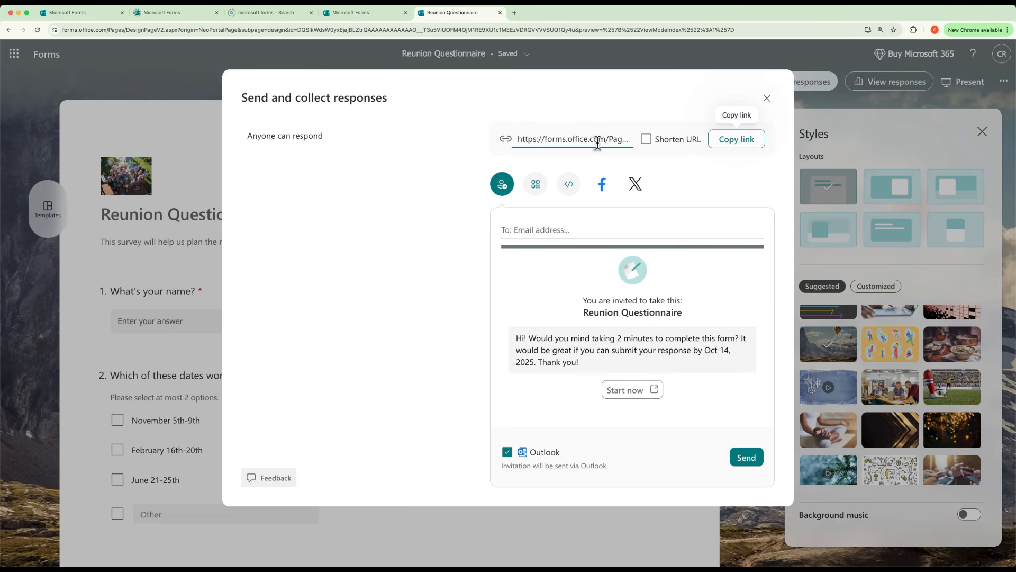
pyautogui.click(576, 143)
pyautogui.click(529, 141)
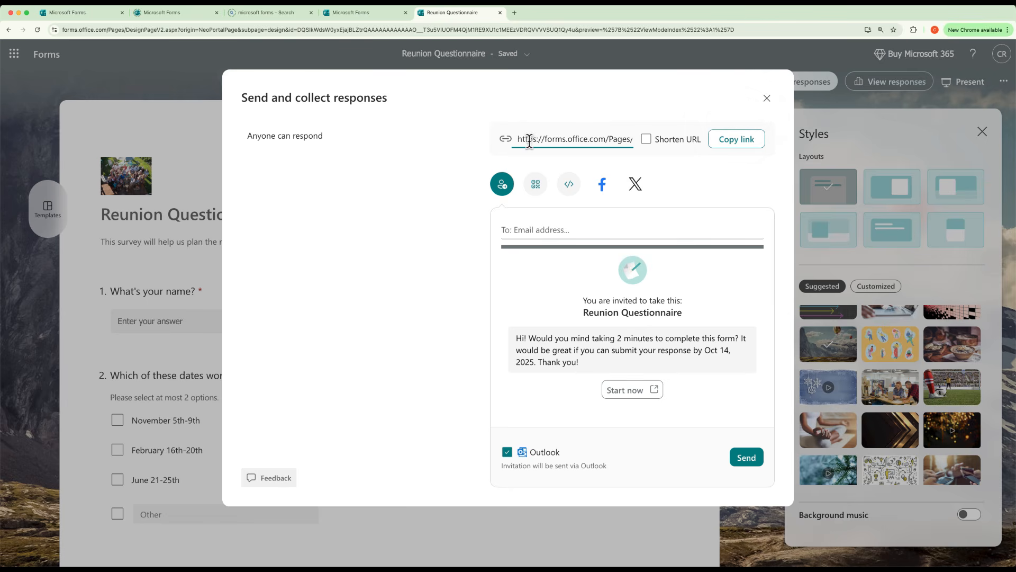
pyautogui.click(529, 142)
pyautogui.click(736, 139)
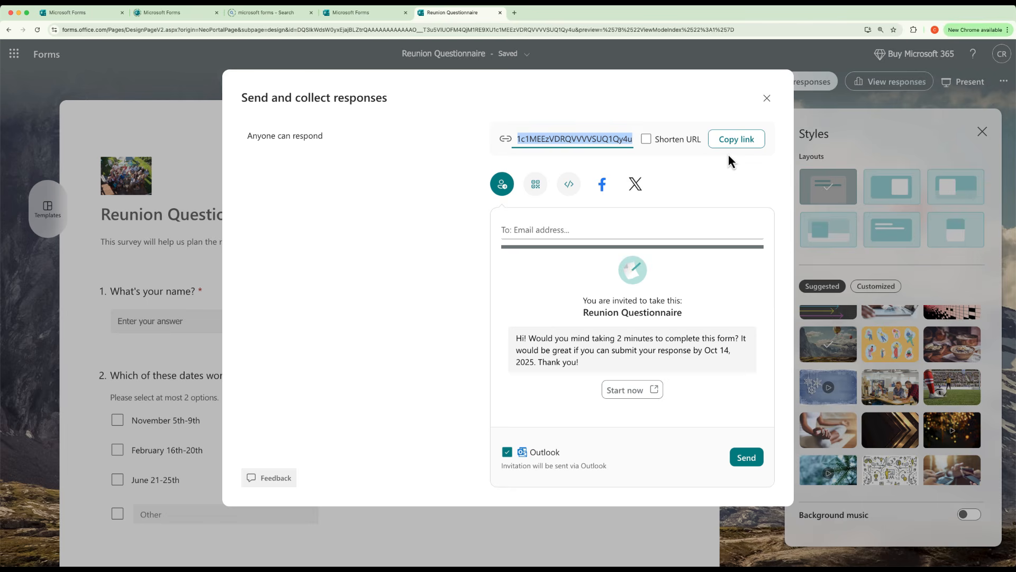
# Shorten the form's URL and copy the shortened link
pyautogui.click(646, 140)
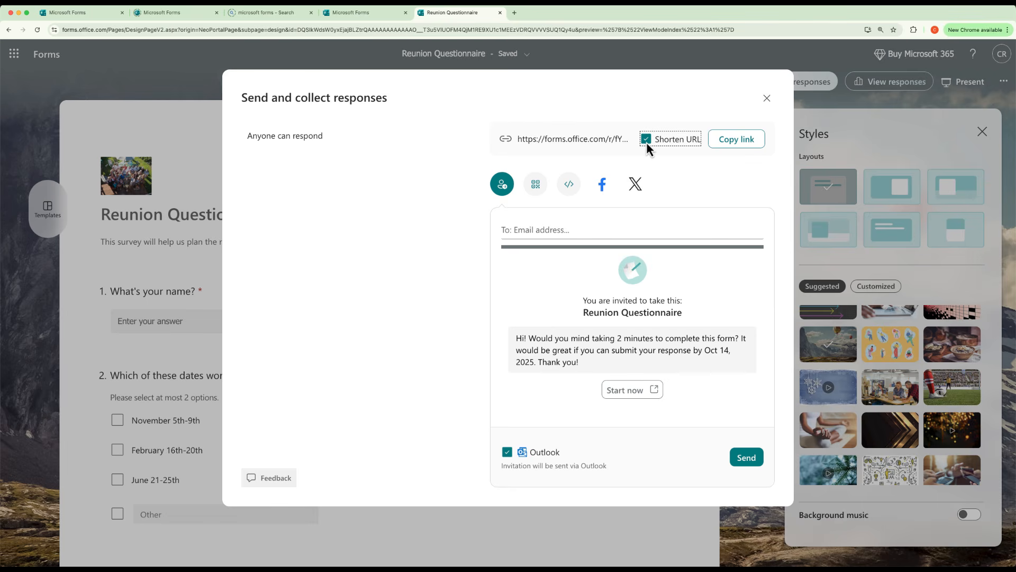
pyautogui.click(578, 142)
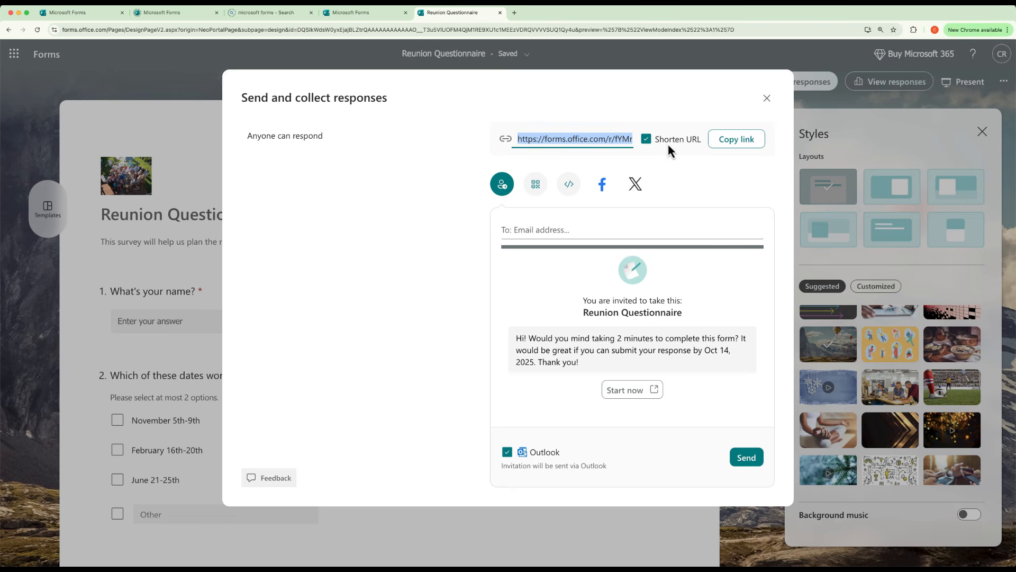
pyautogui.click(733, 141)
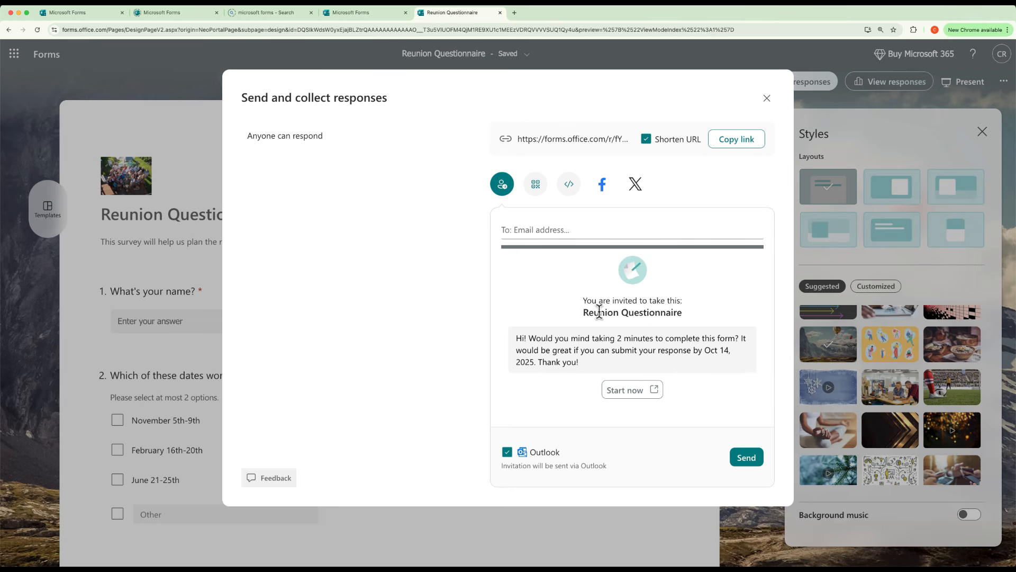
# Look through the email invitation, QR code, embed code and Facebook sharing options, and close the sharing dialog
pyautogui.click(536, 231)
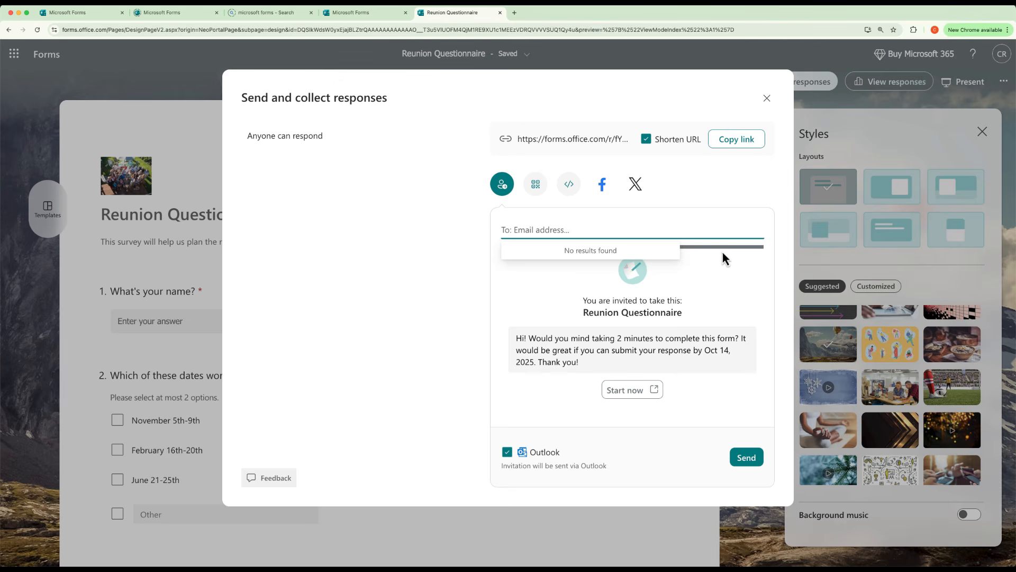
pyautogui.click(537, 186)
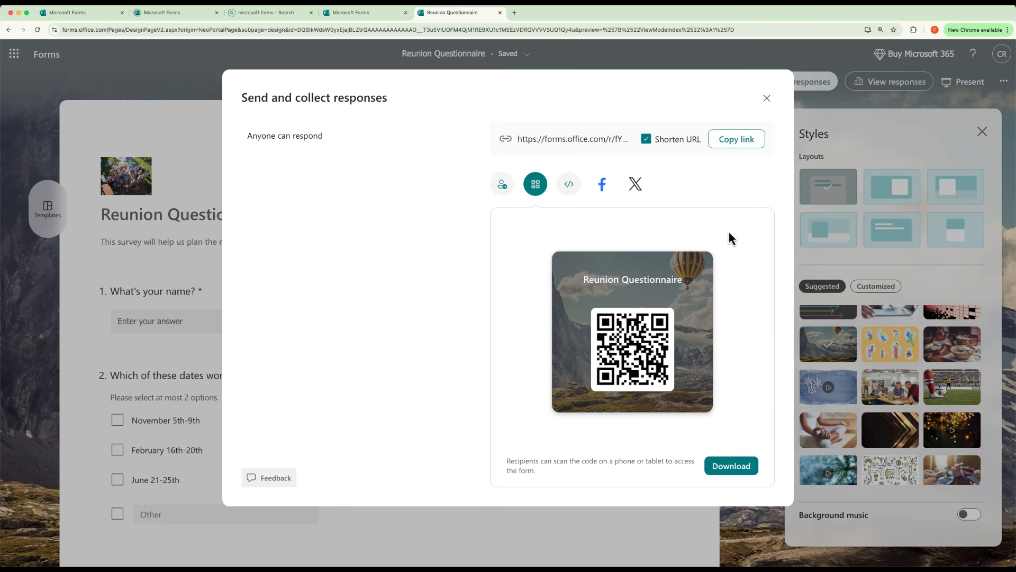
pyautogui.click(568, 191)
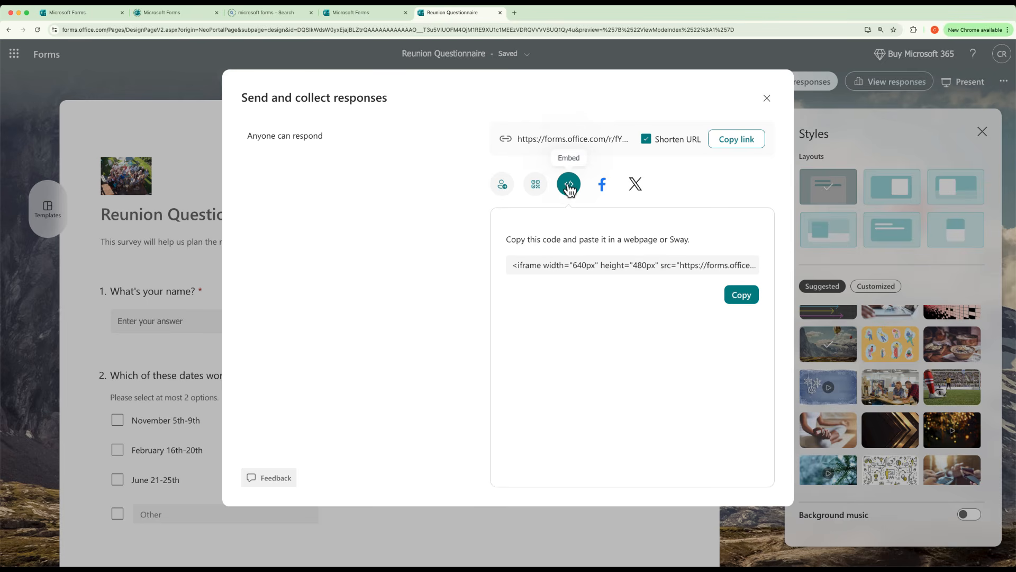
pyautogui.click(593, 267)
pyautogui.click(604, 186)
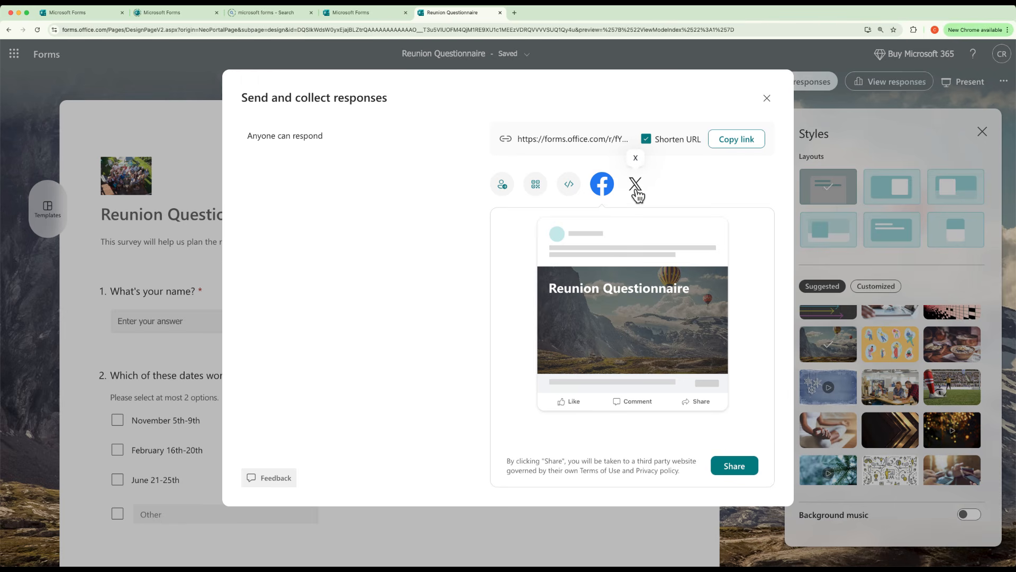
pyautogui.click(768, 100)
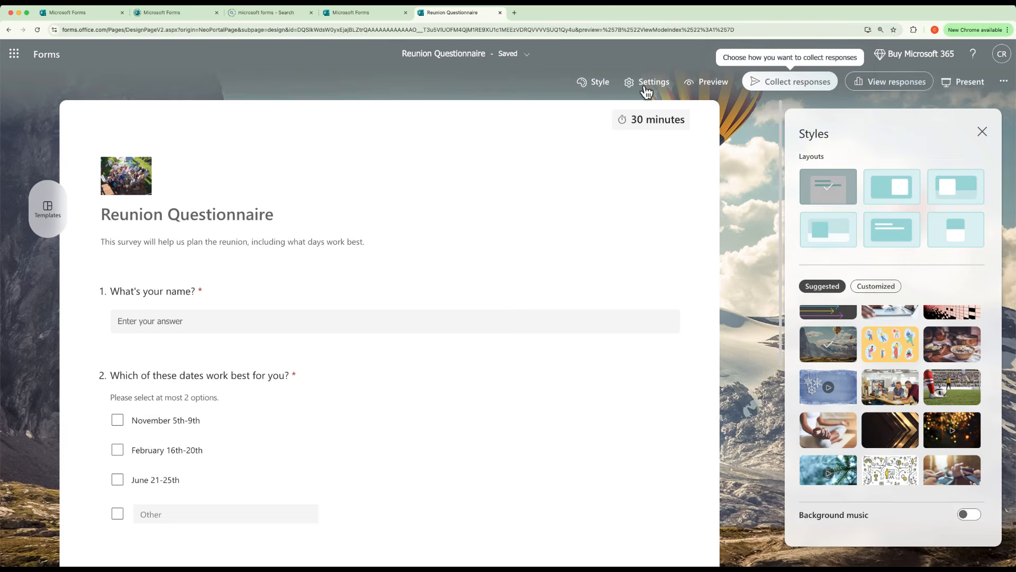
# Fill in the timed form from the copied link in a new browser tab, choosing February 16th-20th, and submit the response
pyautogui.click(515, 12)
pyautogui.press('super+v')
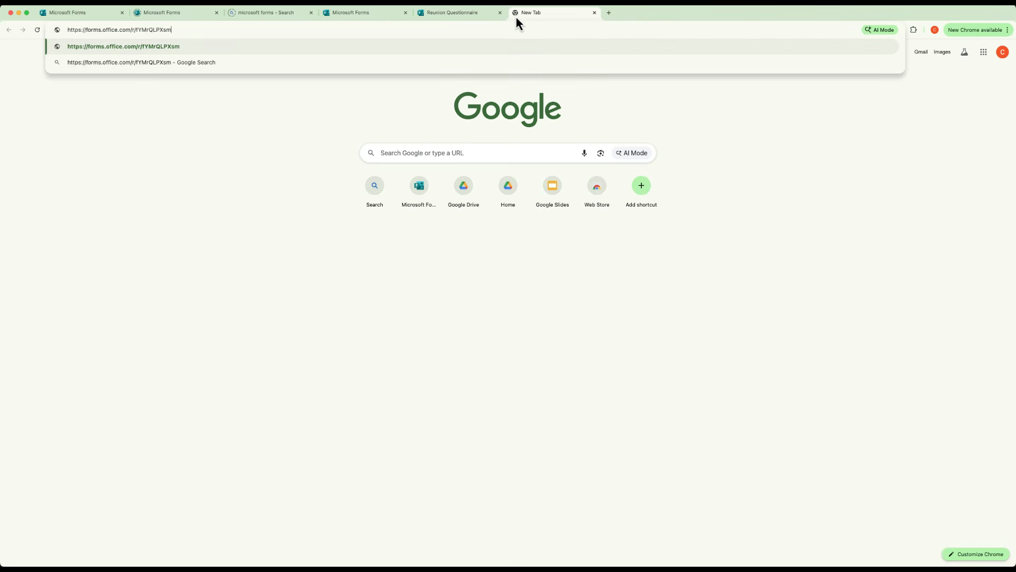
pyautogui.press('Return')
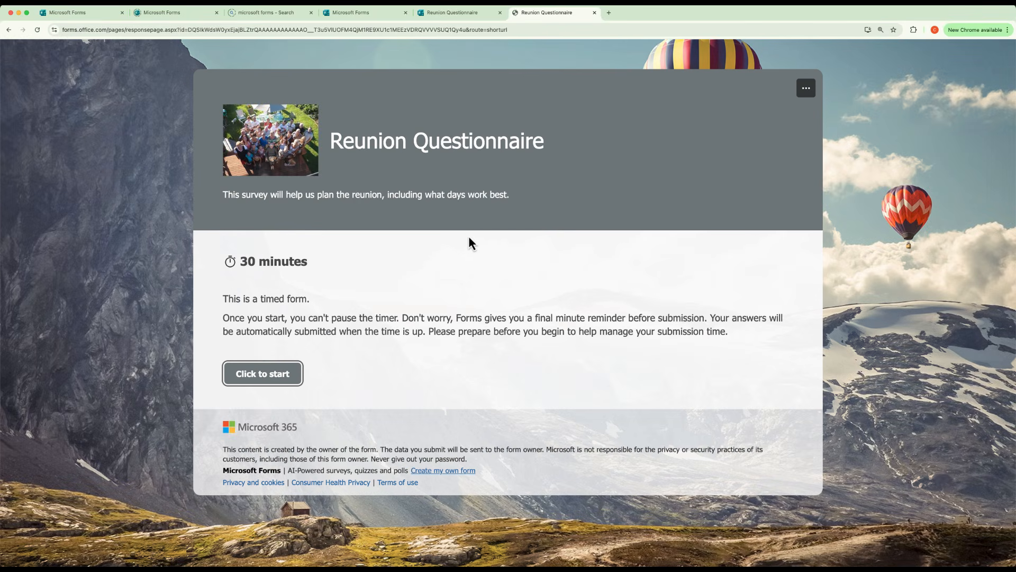
pyautogui.click(296, 376)
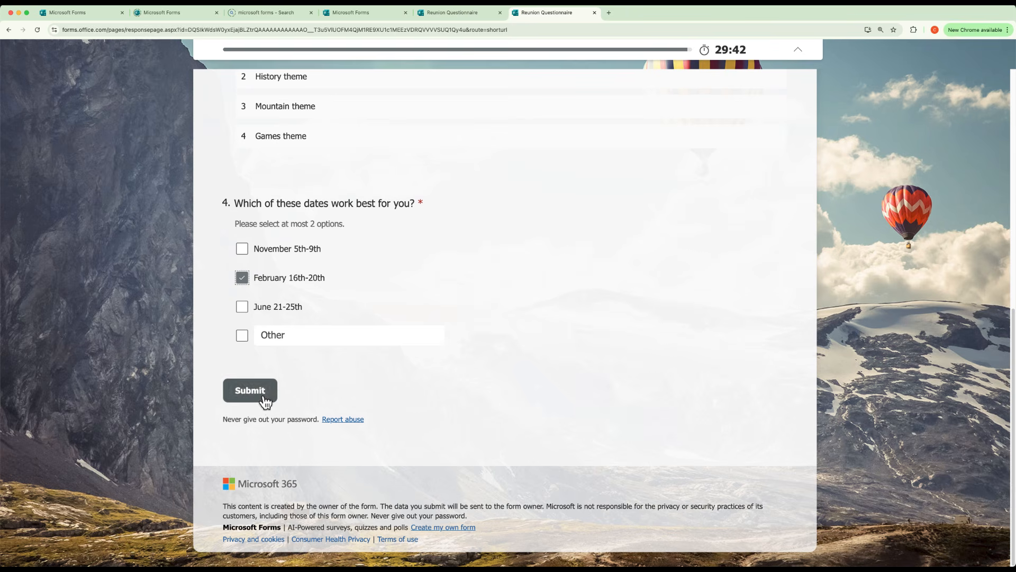
pyautogui.click(249, 390)
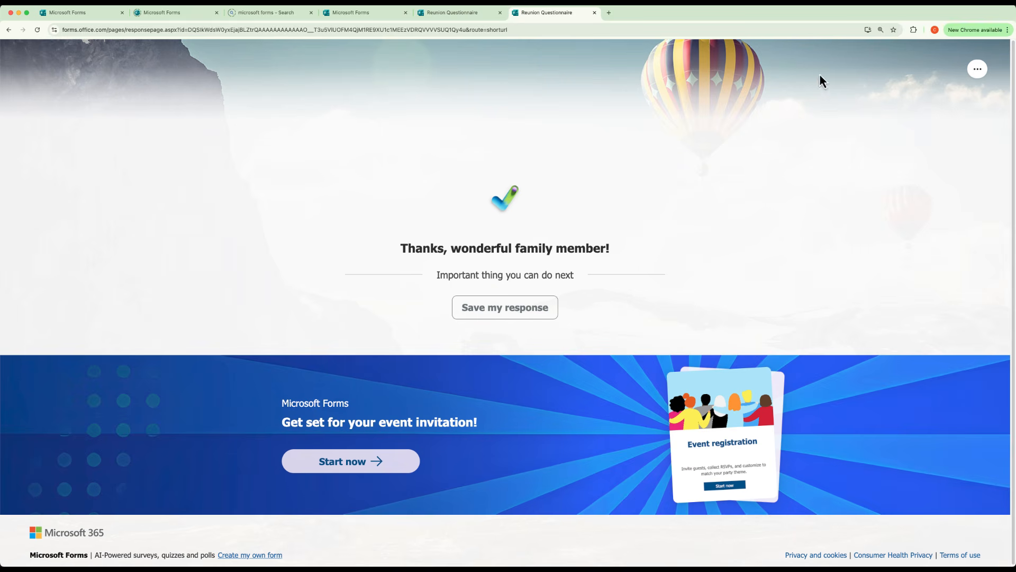
# Return to the form editor and examine the responses overview and the detailed answers to the reunion dates question
pyautogui.click(475, 16)
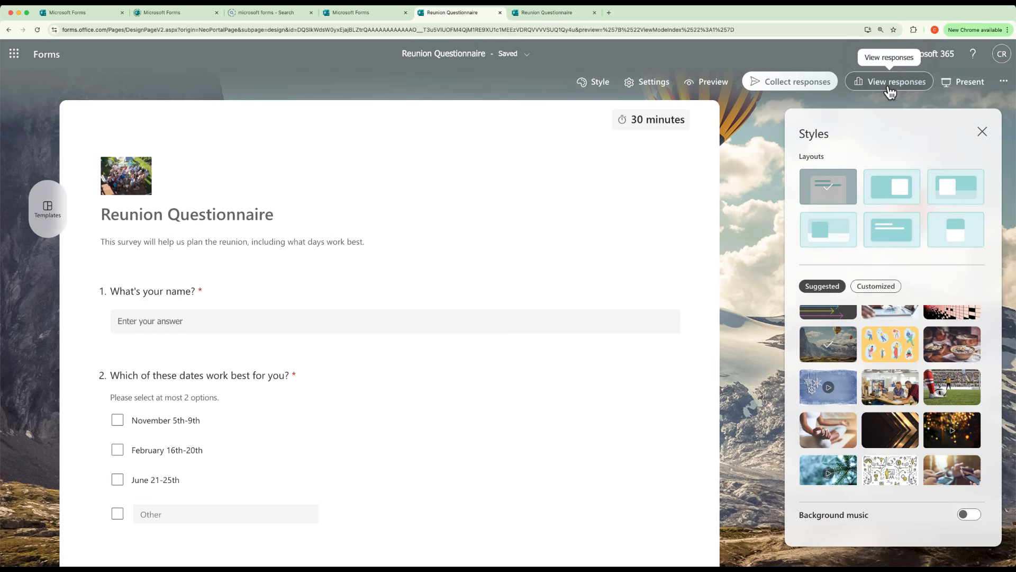
pyautogui.click(889, 85)
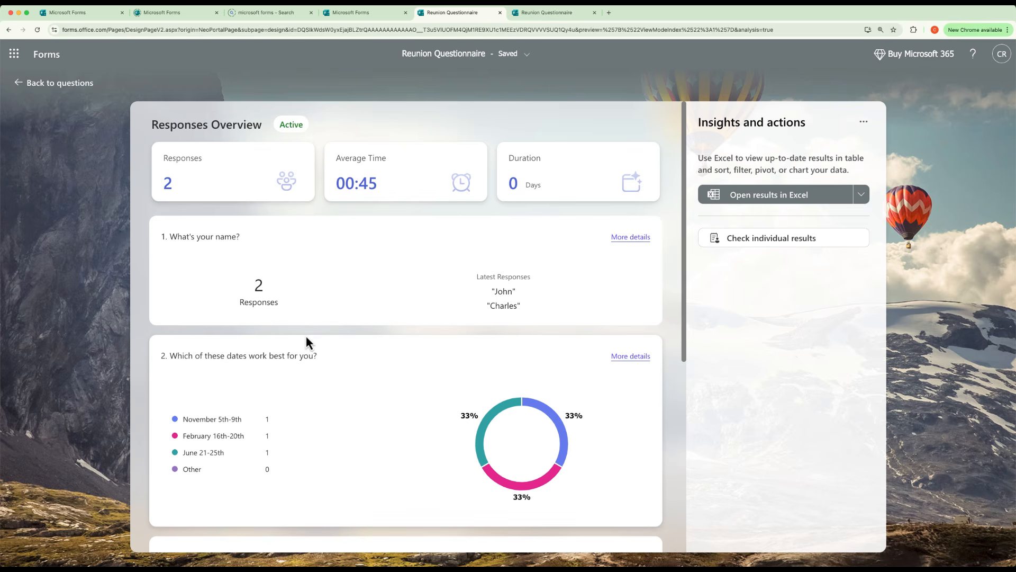
pyautogui.scroll(-1, 304, 344)
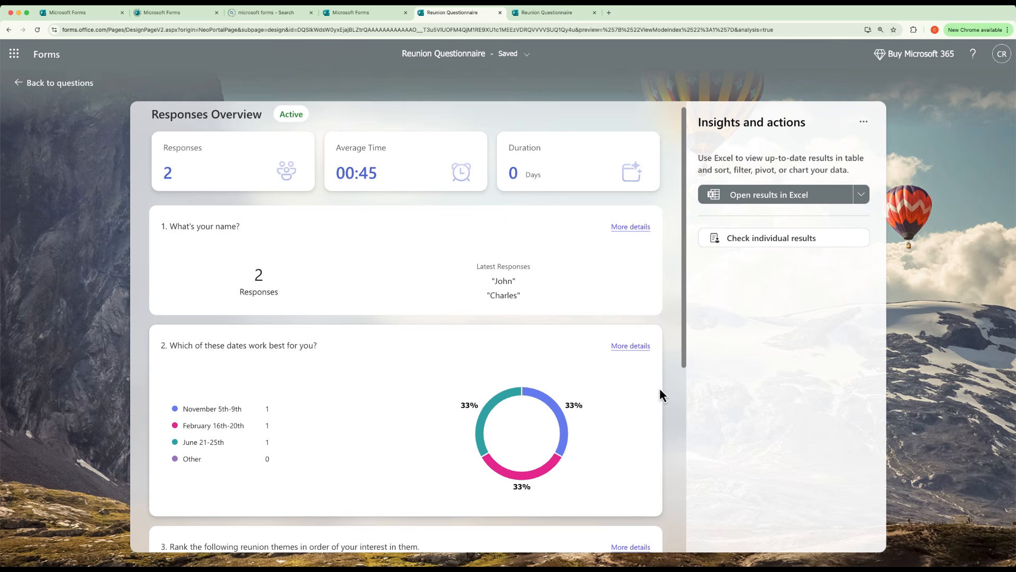
pyautogui.click(636, 345)
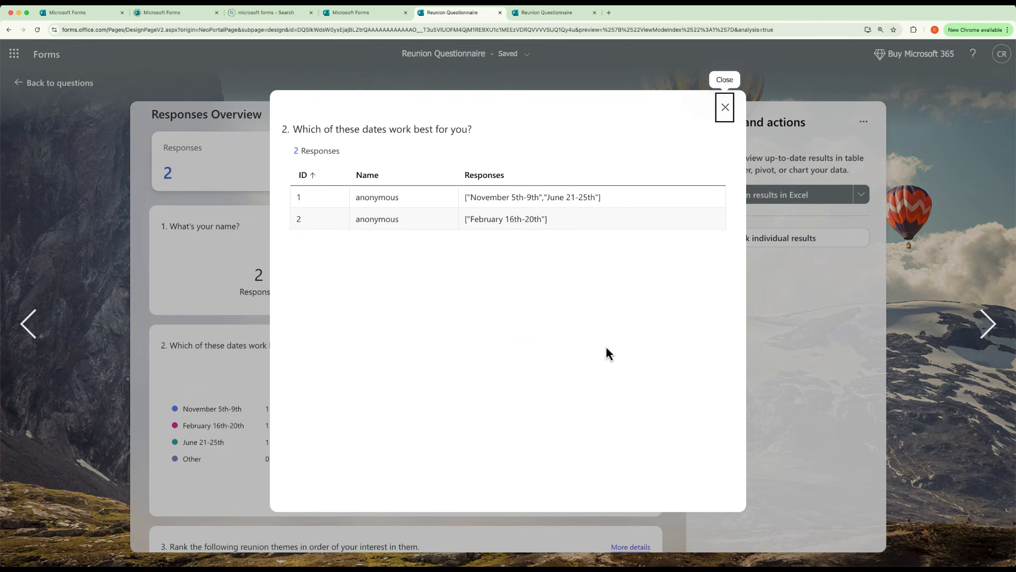
pyautogui.click(724, 107)
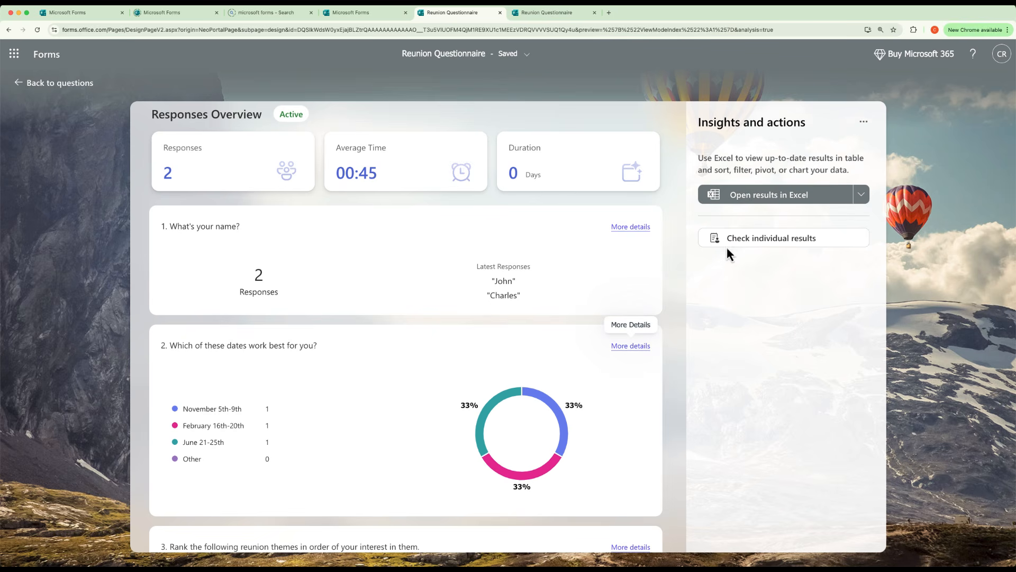
# Examine the individual results of the first and second respondents and return to the responses overview
pyautogui.click(741, 242)
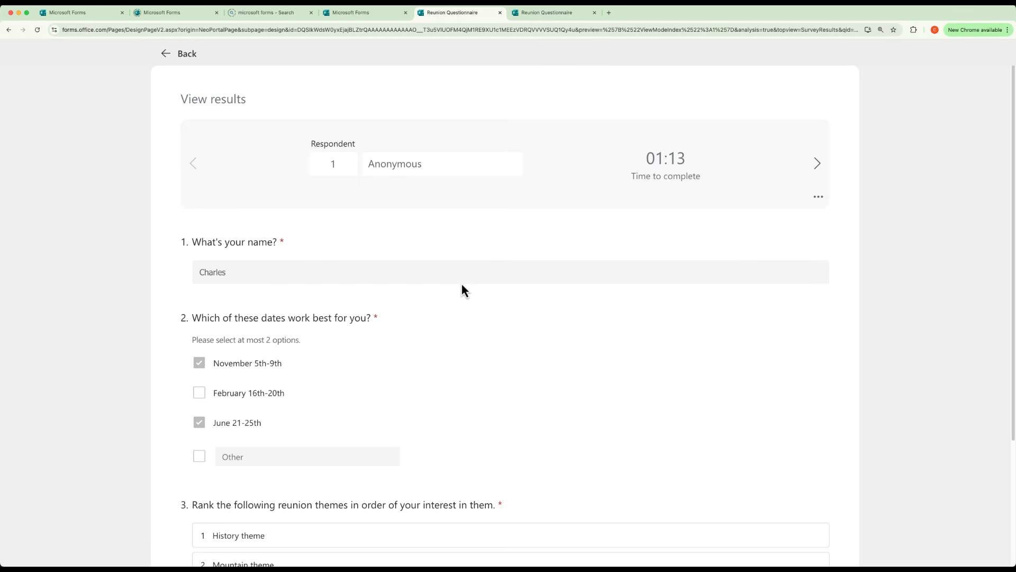
pyautogui.scroll(-3, 462, 286)
pyautogui.scroll(3, 466, 243)
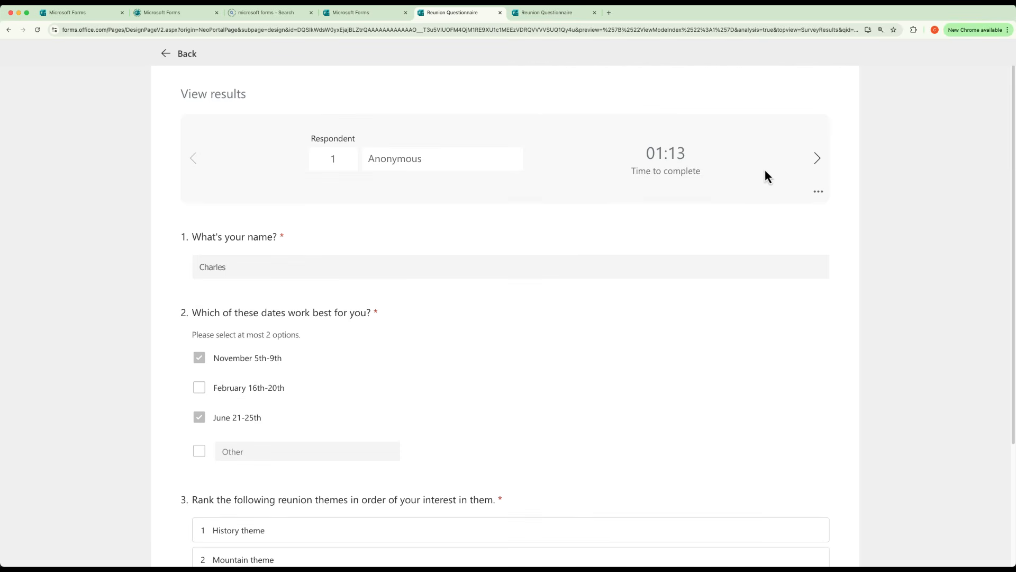
pyautogui.click(817, 162)
pyautogui.scroll(-3, 351, 299)
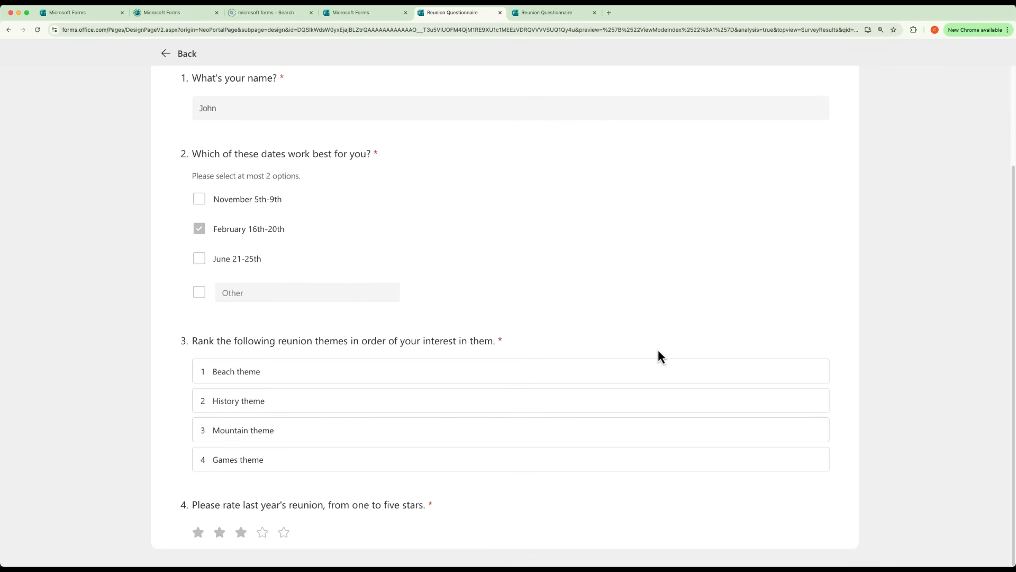
pyautogui.click(179, 55)
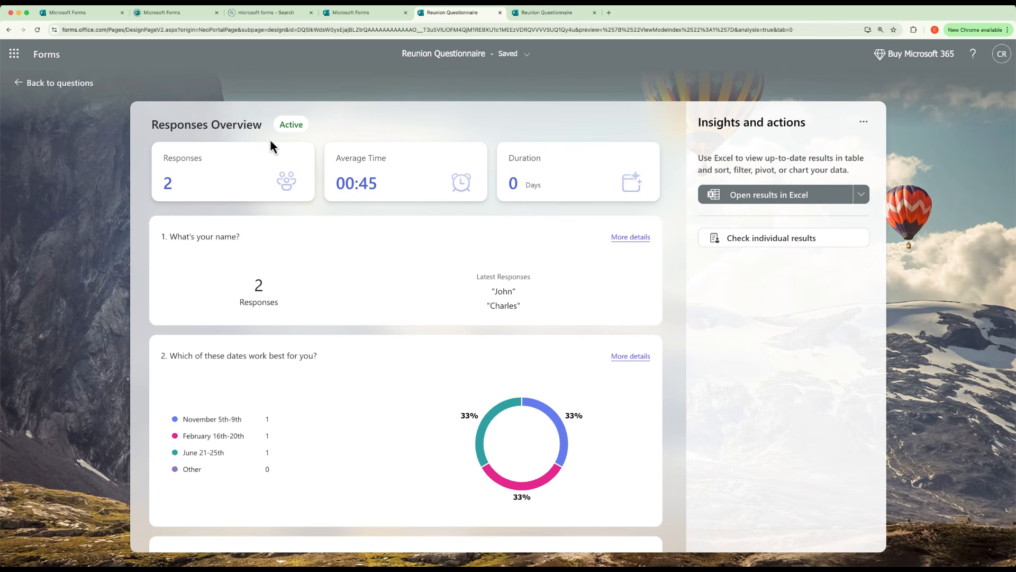
# Leave the questionnaire for the Forms home page and create a quiz from the "Animal quiz (with auto-grading)" template
pyautogui.click(44, 84)
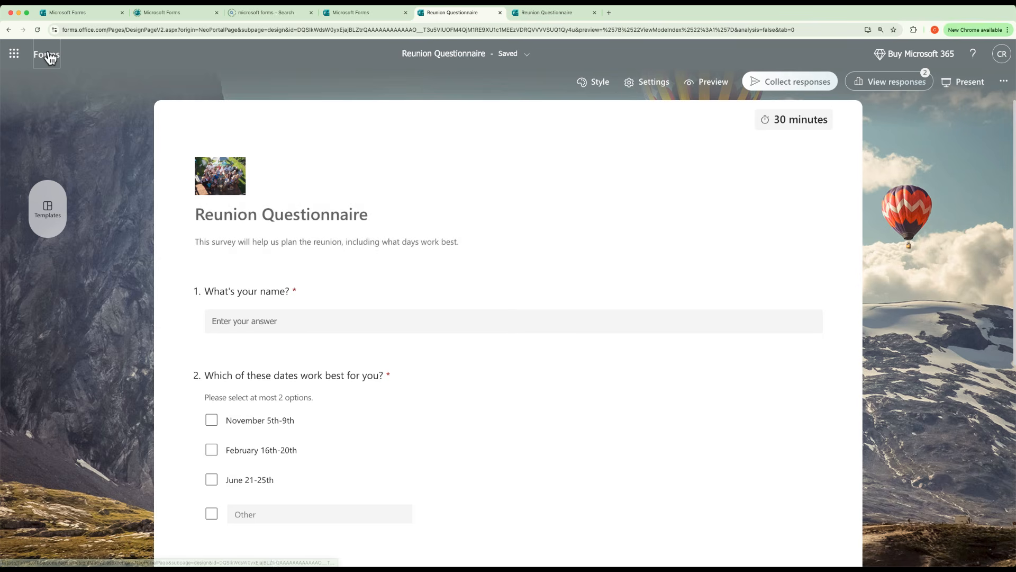
pyautogui.click(47, 55)
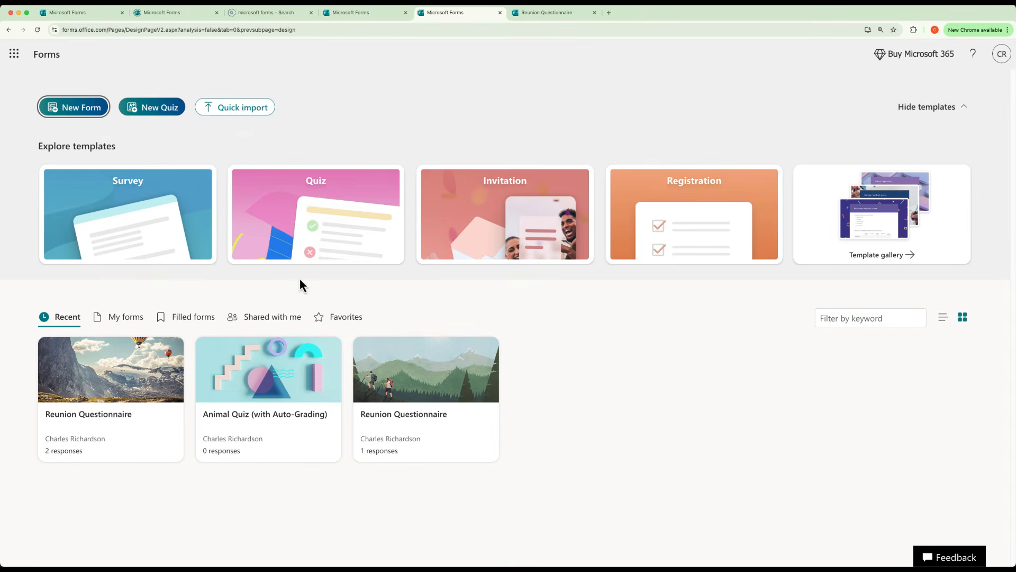
pyautogui.click(321, 199)
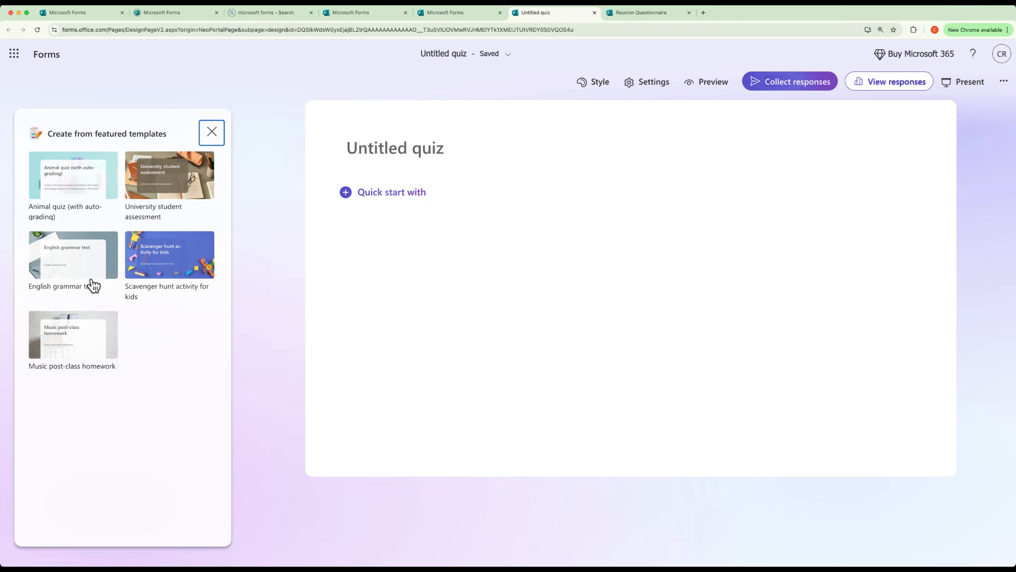
pyautogui.click(84, 193)
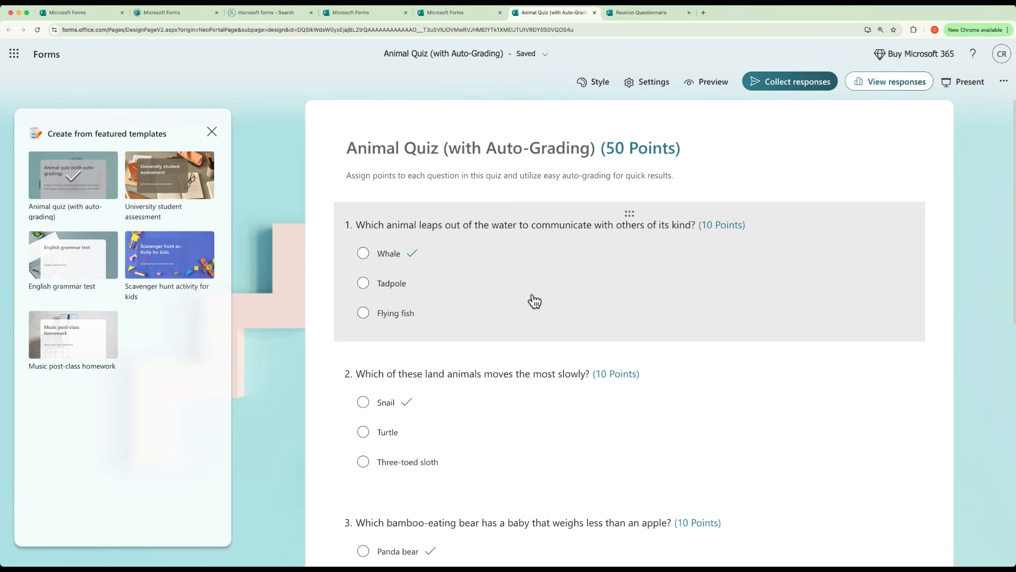
# Set the points for the quiz's first question, about the animal that leaps out of the water, to 5
pyautogui.click(719, 234)
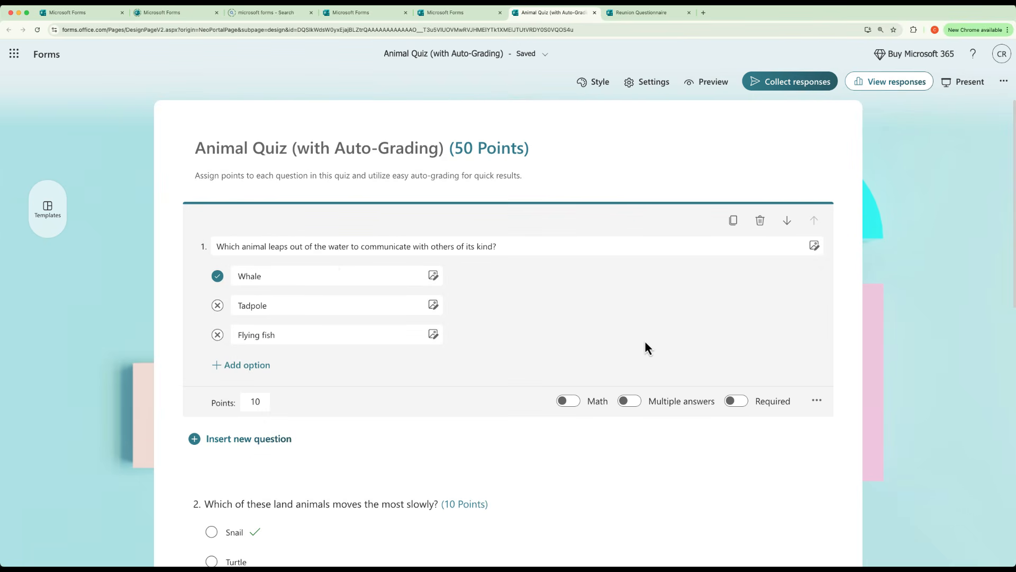
pyautogui.click(239, 402)
pyautogui.doubleClick(255, 401)
pyautogui.write('5')
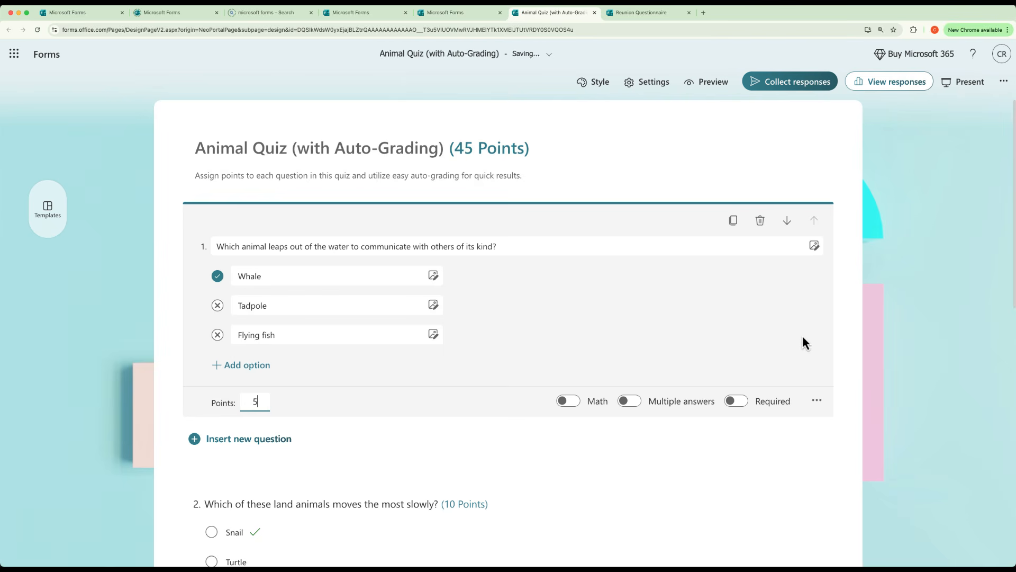
pyautogui.click(567, 459)
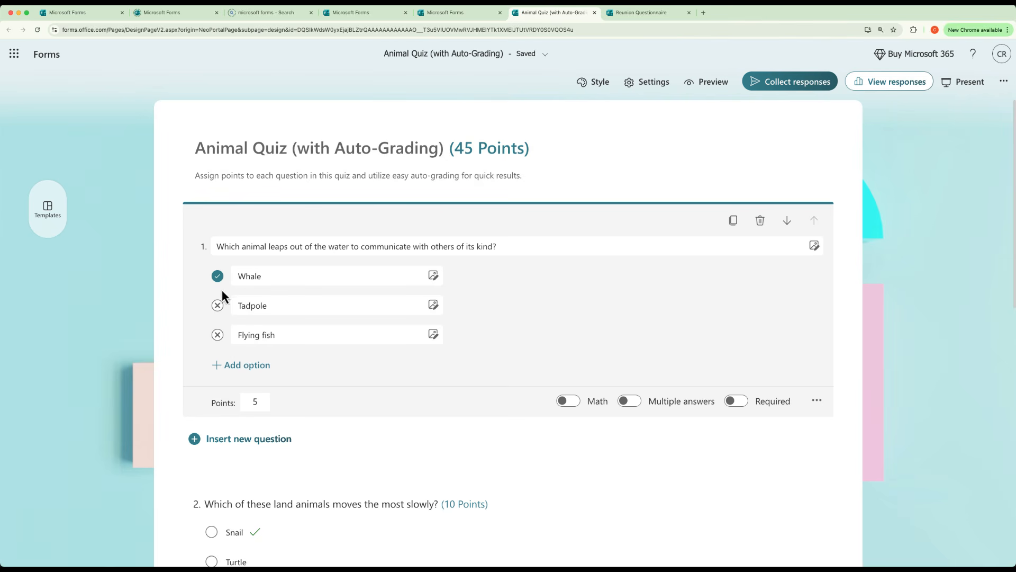
# Allow multiple answers for the quiz's first question and mark "Flying fish" as a correct answer alongside "Whale"
pyautogui.click(241, 273)
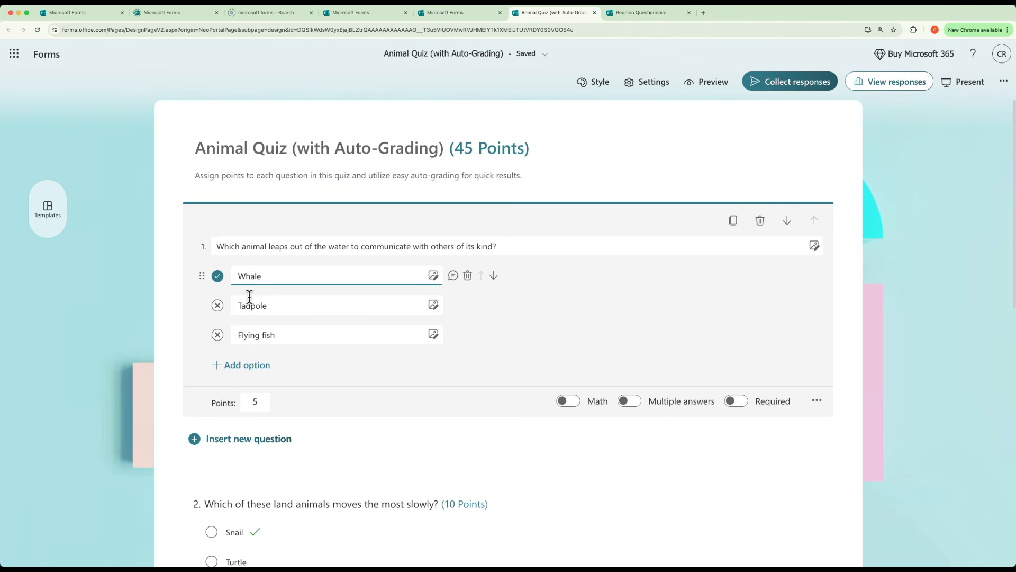
pyautogui.click(630, 402)
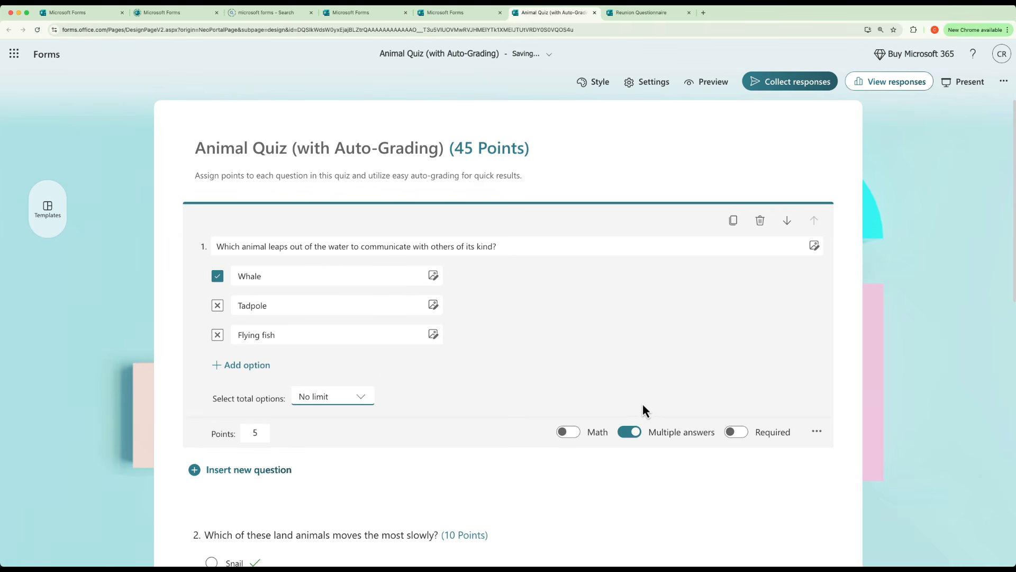
pyautogui.click(218, 335)
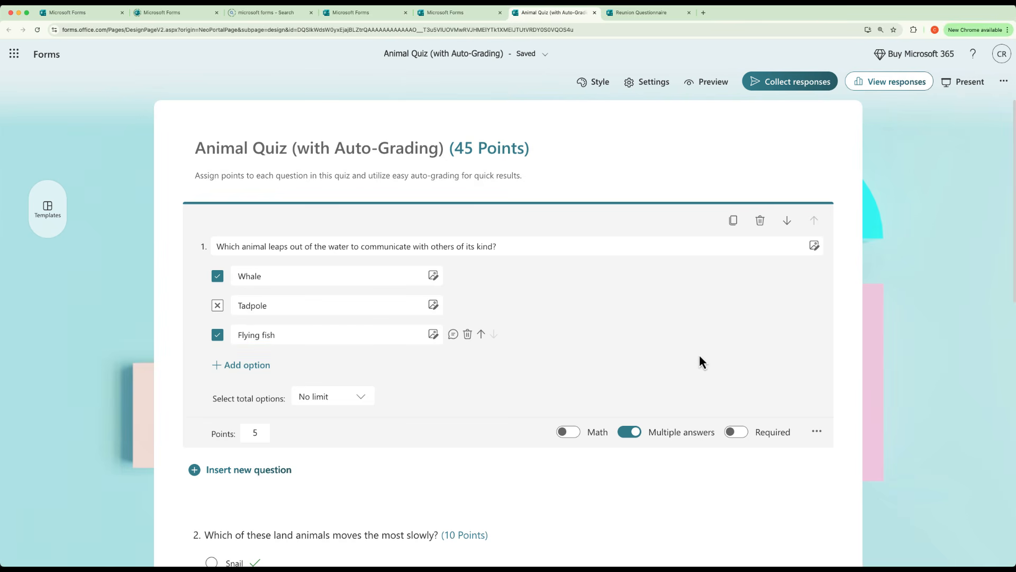
# Make the first question required and enable shuffling of its answer options
pyautogui.click(736, 432)
pyautogui.click(818, 433)
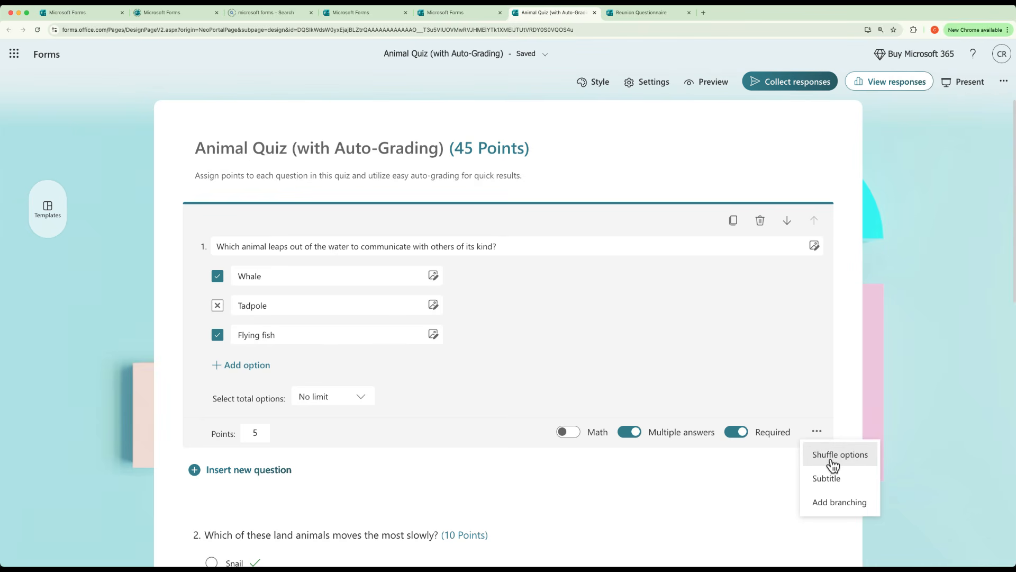
pyautogui.click(833, 465)
pyautogui.click(817, 431)
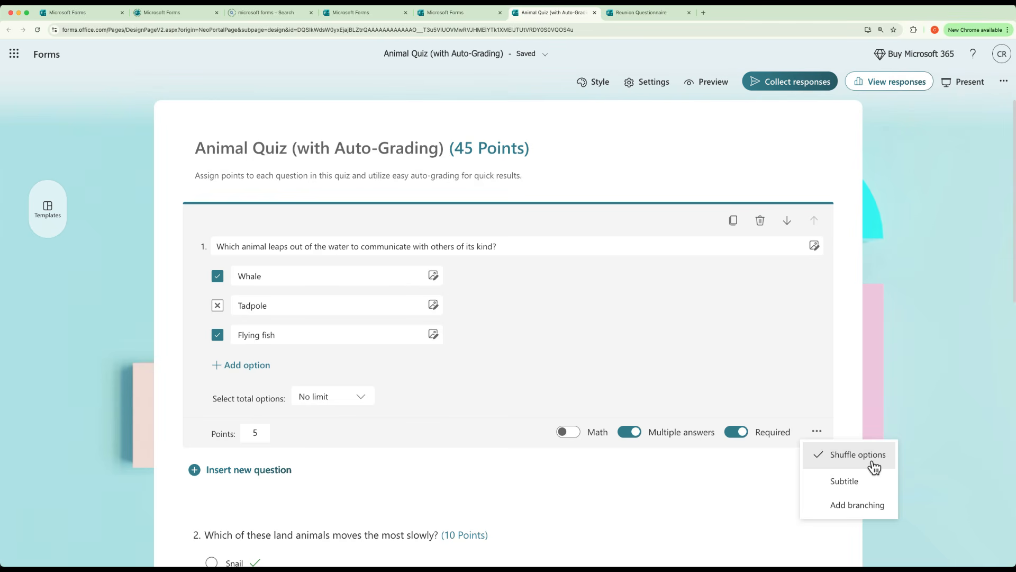
# Turn on Math for the first question, open the equation keypad for the "Flying fish" option, and turn Math off again
pyautogui.scroll(-1, 776, 380)
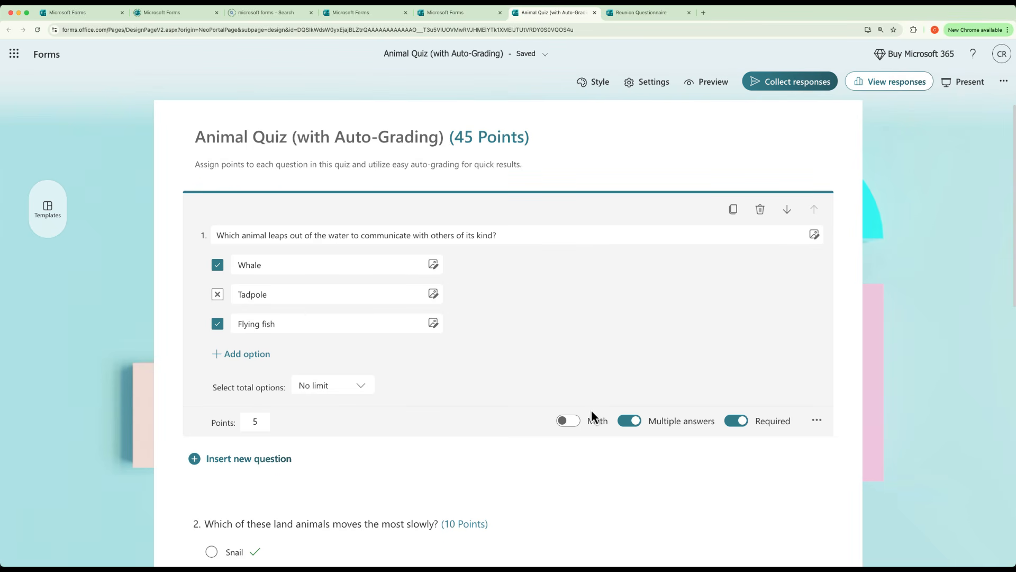
pyautogui.click(563, 421)
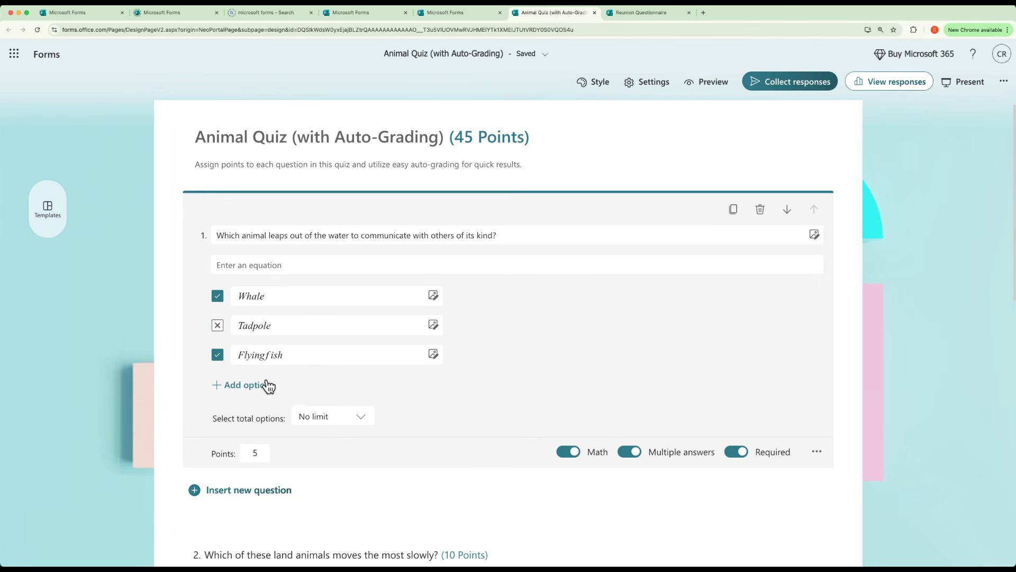
pyautogui.click(294, 358)
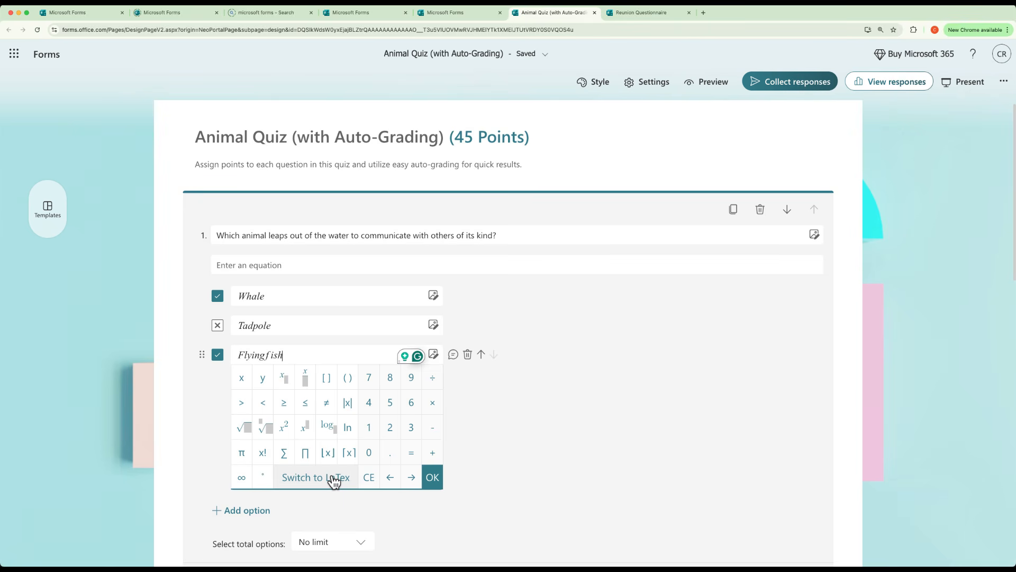
pyautogui.scroll(-4, 514, 447)
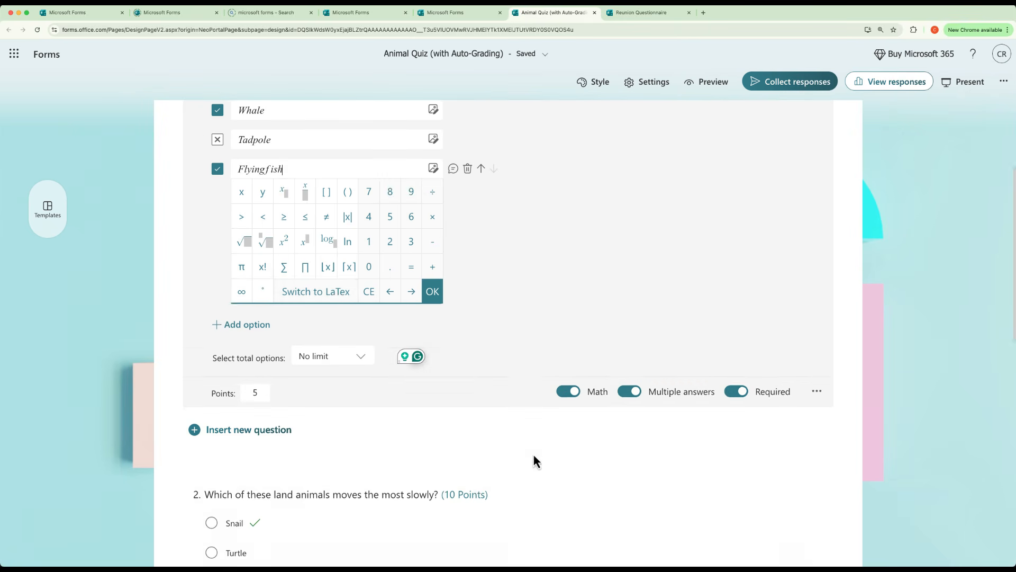
pyautogui.click(587, 354)
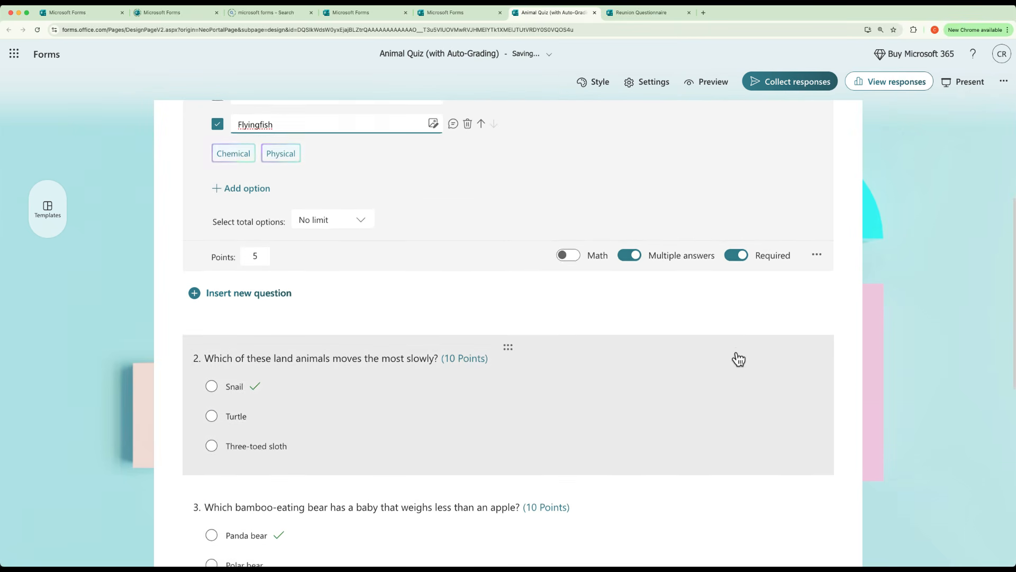
# Look over the animal quiz's settings and its available style layouts and themes
pyautogui.scroll(5, 739, 329)
pyautogui.click(652, 84)
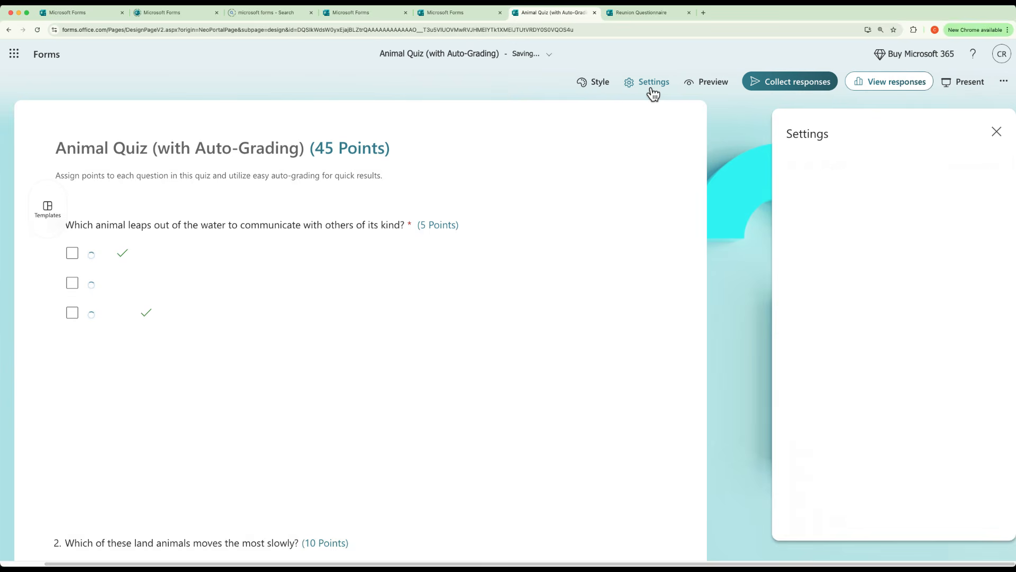
pyautogui.click(587, 82)
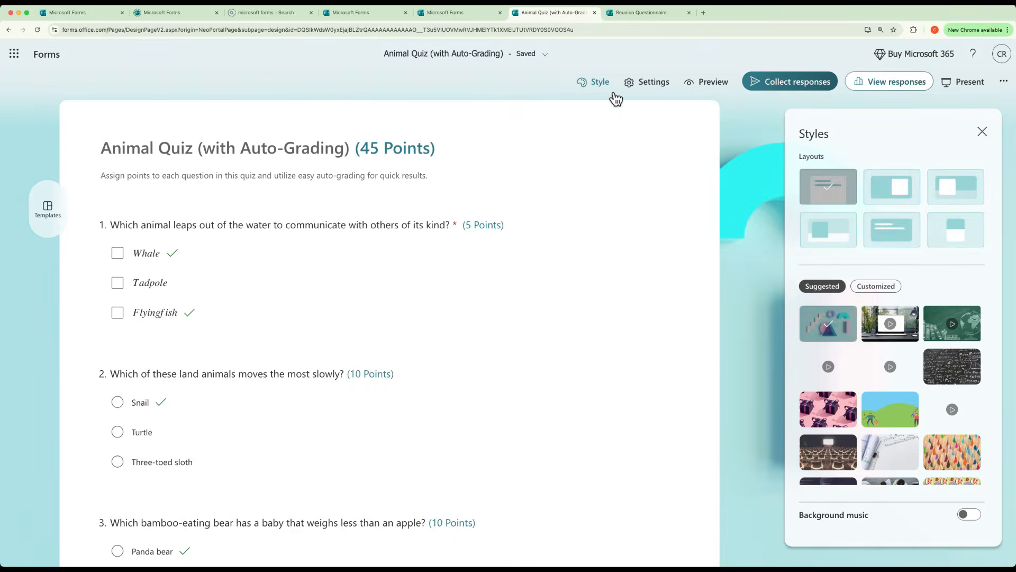
# Disable question numbers for respondents in the quiz's response options
pyautogui.click(800, 85)
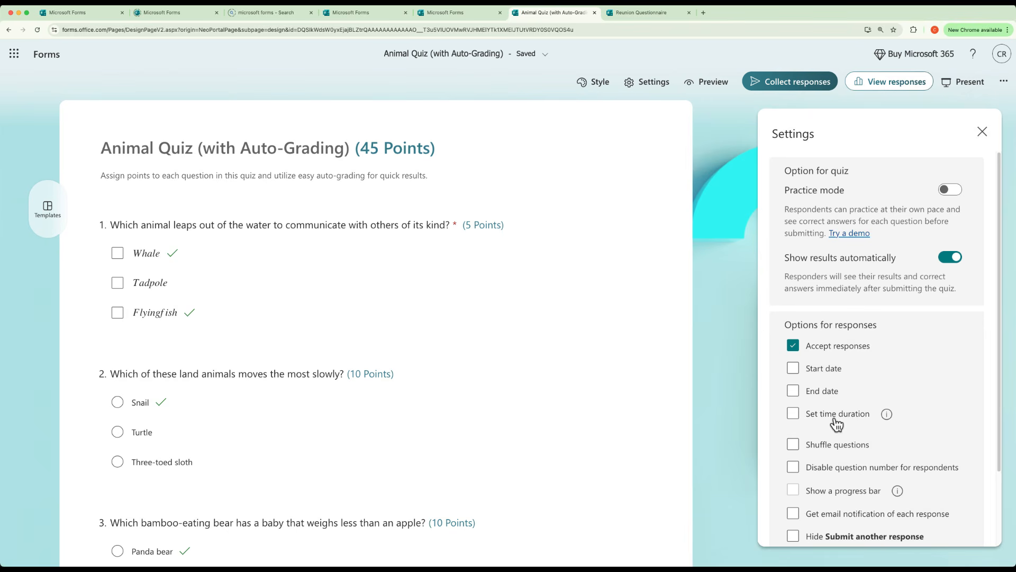
pyautogui.scroll(-2, 837, 421)
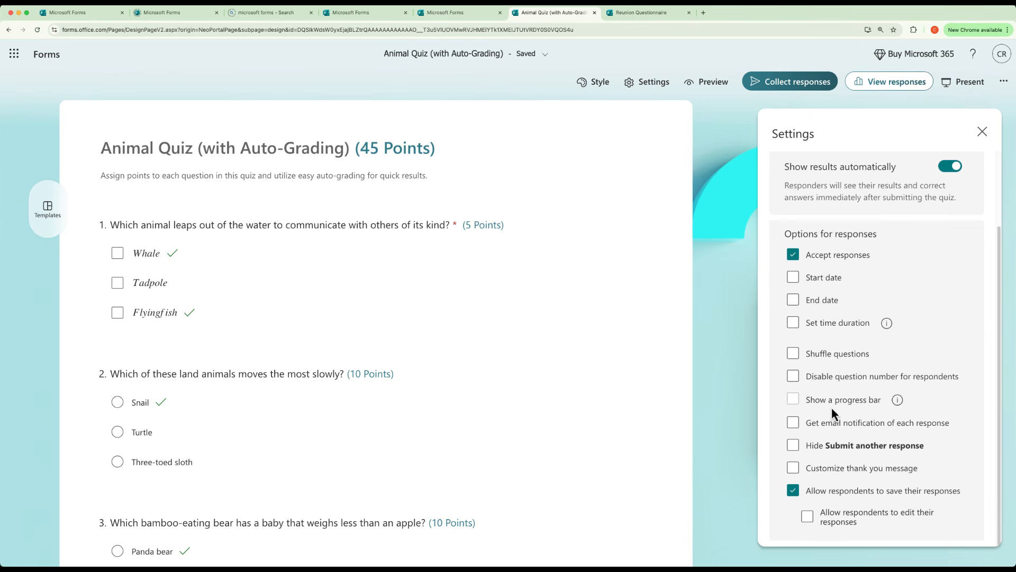
pyautogui.click(838, 381)
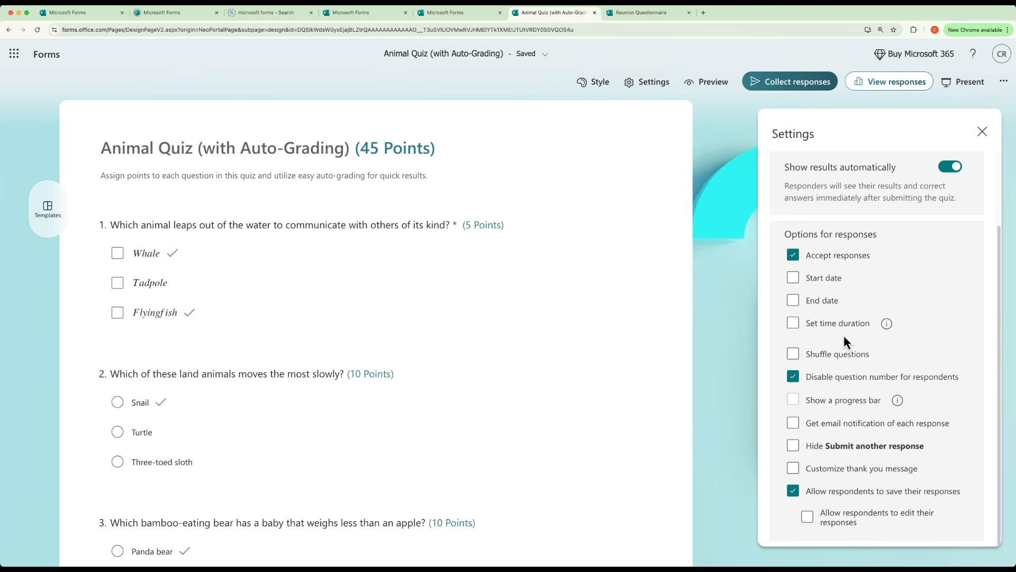
# Examine the ways to send the animal quiz and collect responses, close them, and view the quiz's responses
pyautogui.click(797, 85)
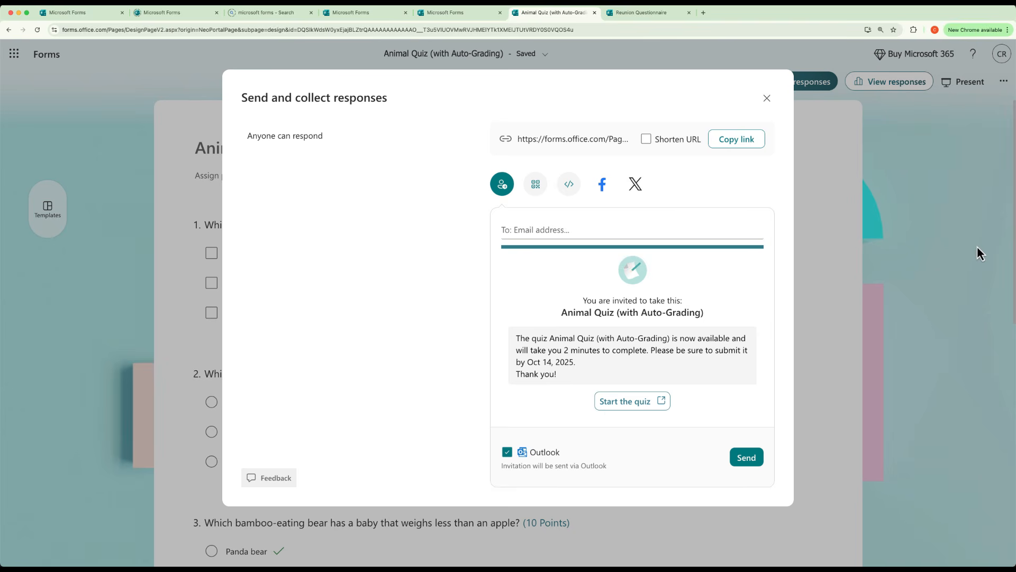
pyautogui.click(854, 110)
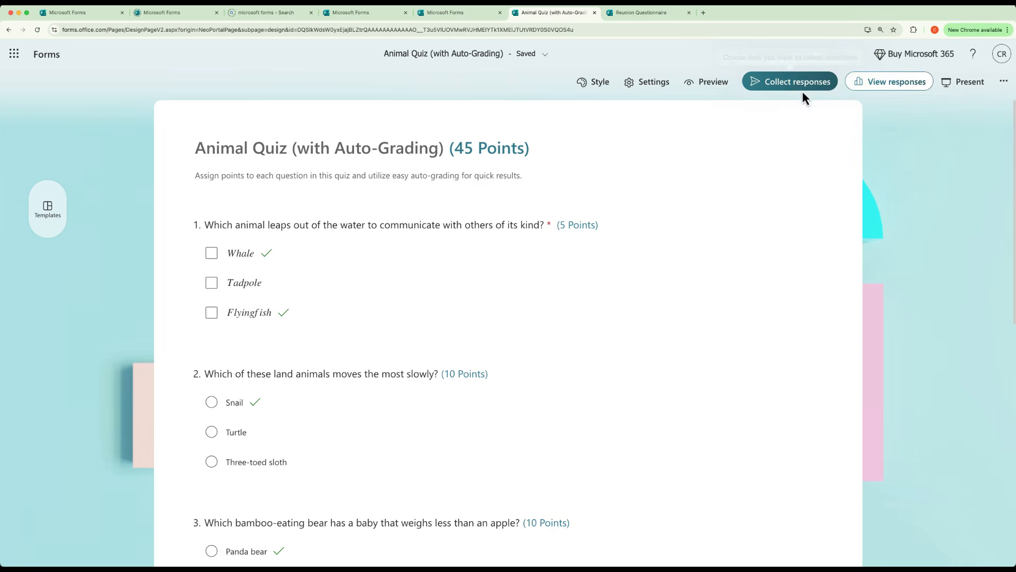
pyautogui.click(882, 85)
# Return to the Forms home page, open the "Reunion Questionnaire" with 2 responses to view it, and go back home
pyautogui.click(46, 58)
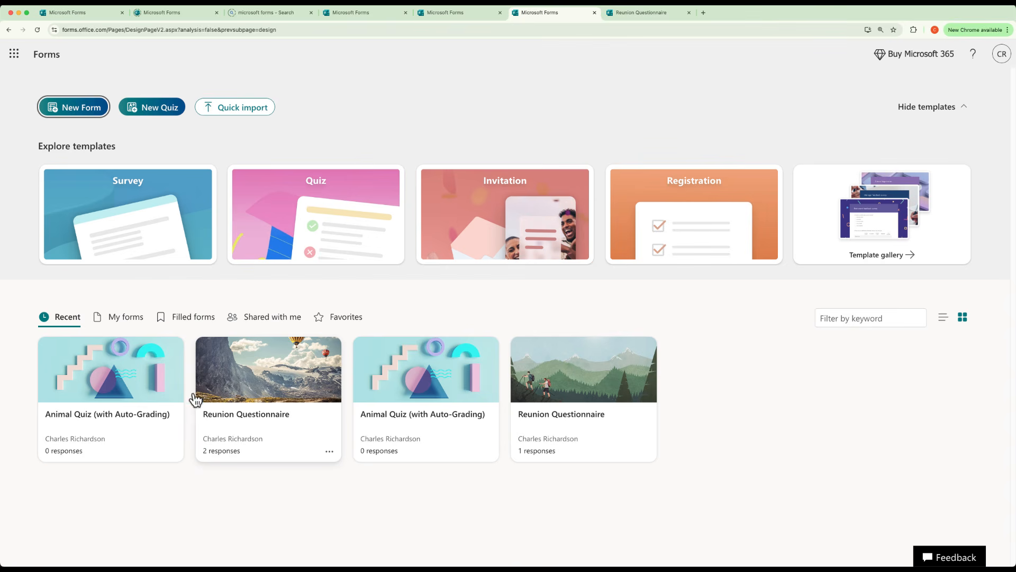
pyautogui.click(243, 390)
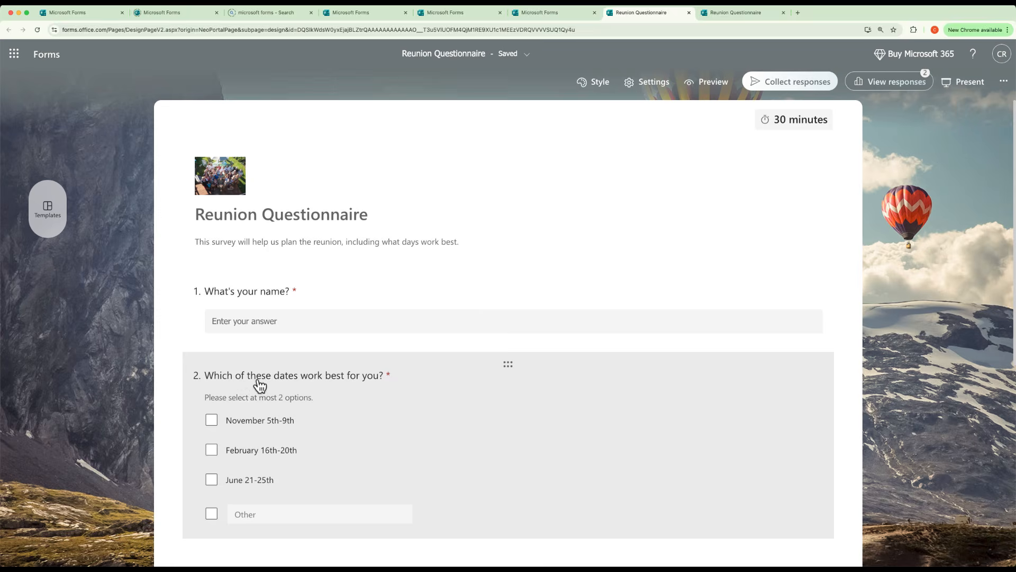
pyautogui.click(44, 55)
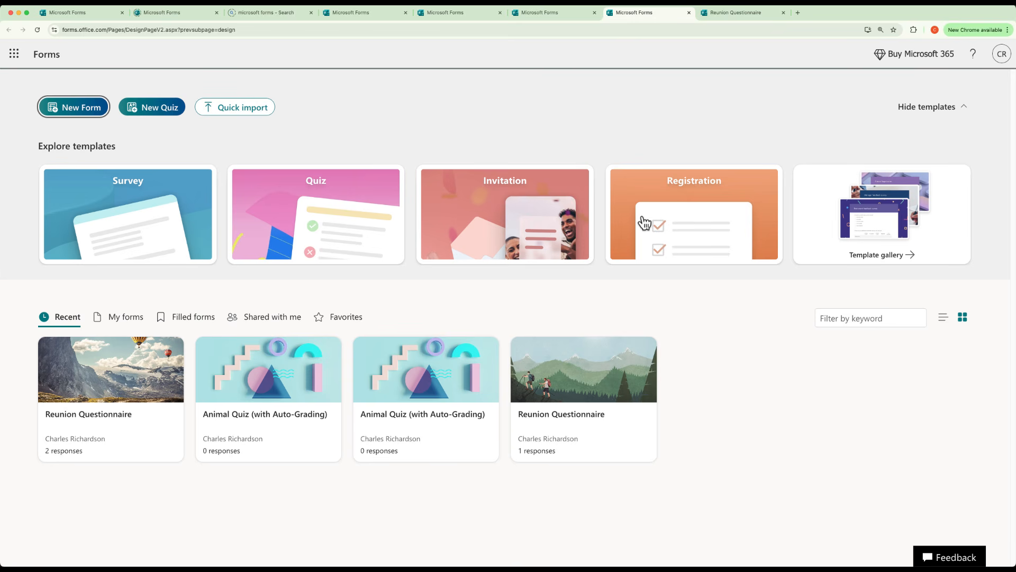
# Browse the full template gallery, including the registration and sign-up forms and the quizzes and assessments
pyautogui.click(877, 227)
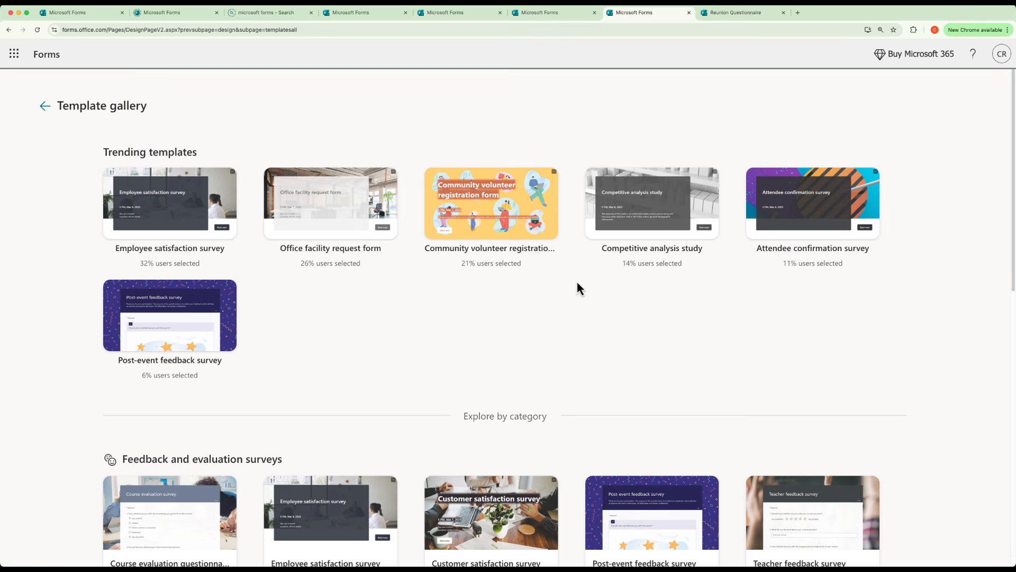
pyautogui.scroll(-9, 577, 282)
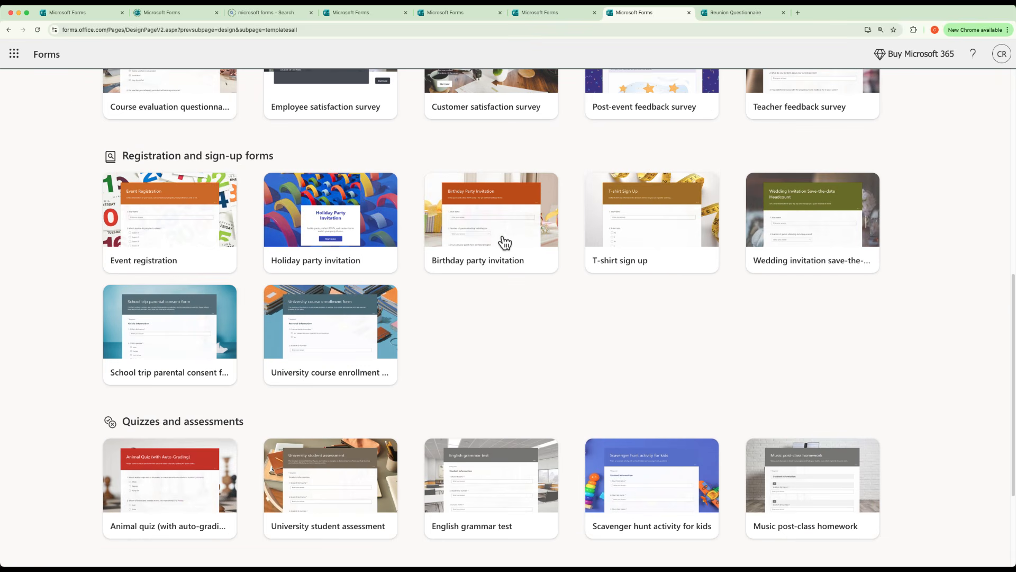
pyautogui.click(503, 239)
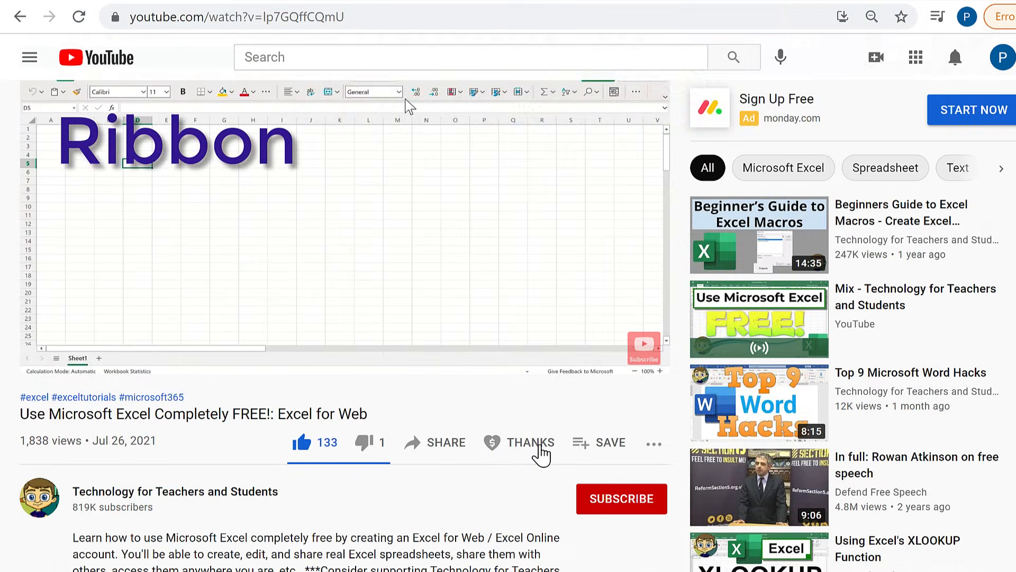
# On YouTube, view the Super Thanks options for the video "Use Microsoft Excel Completely FREE!: Excel for Web"
pyautogui.click(538, 452)
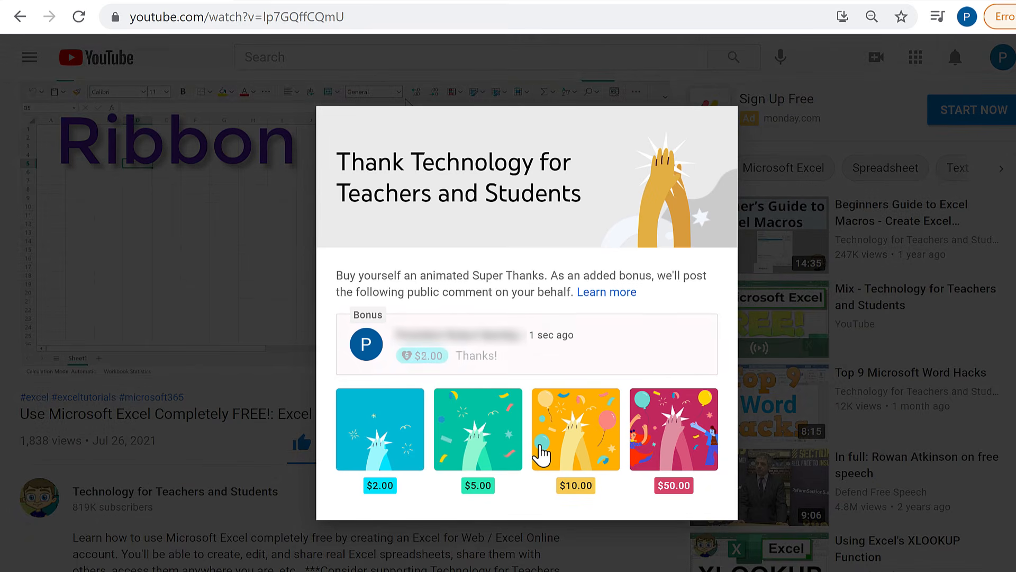